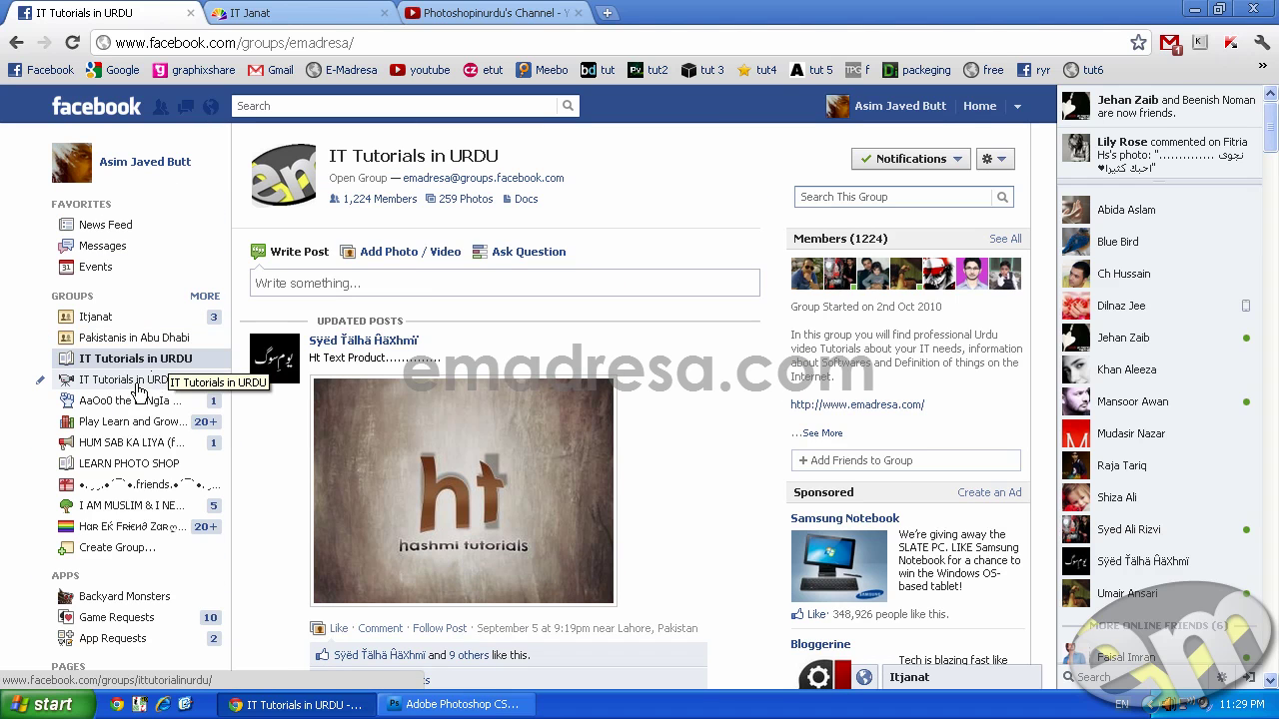
Open the second "IT Tutorials in URDU" Facebook group and view the emadresa photo shared there with its comments.
{"action": "left_click", "coordinate": [139, 382]}
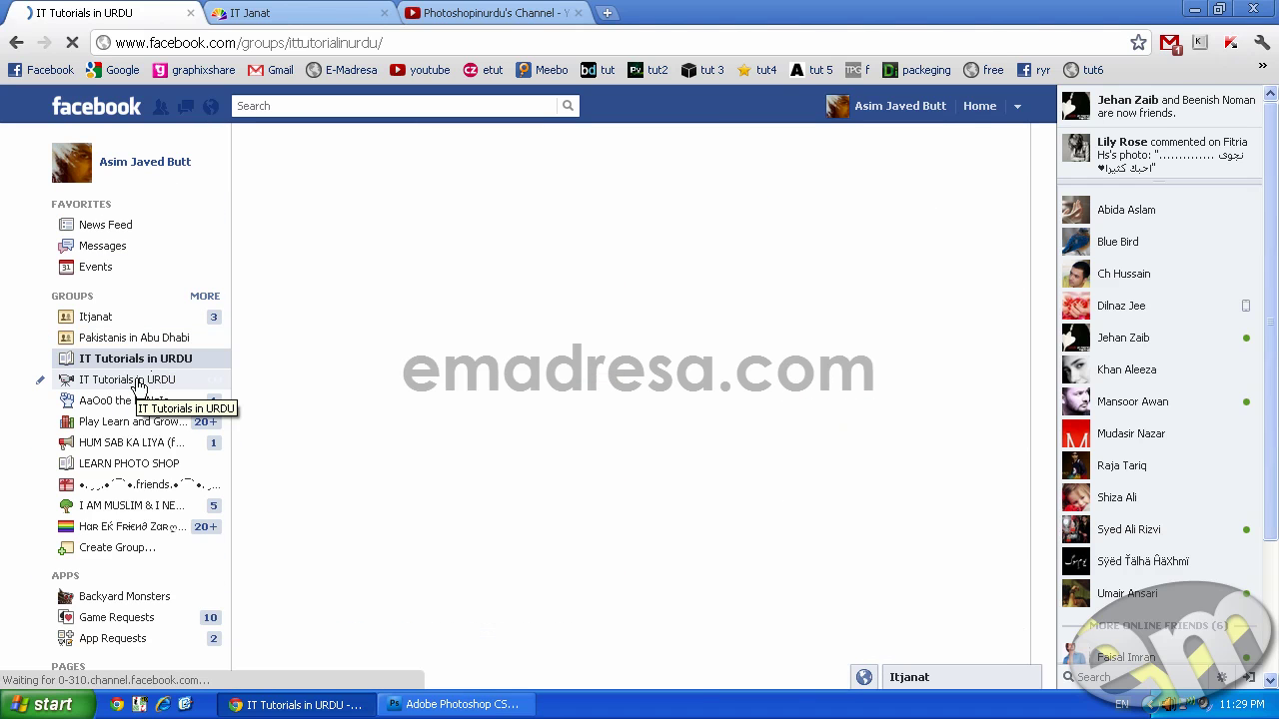
{"action": "scroll", "coordinate": [449, 447], "scroll_direction": "down", "scroll_amount": 1}
{"action": "scroll", "coordinate": [450, 447], "scroll_direction": "down", "scroll_amount": 1}
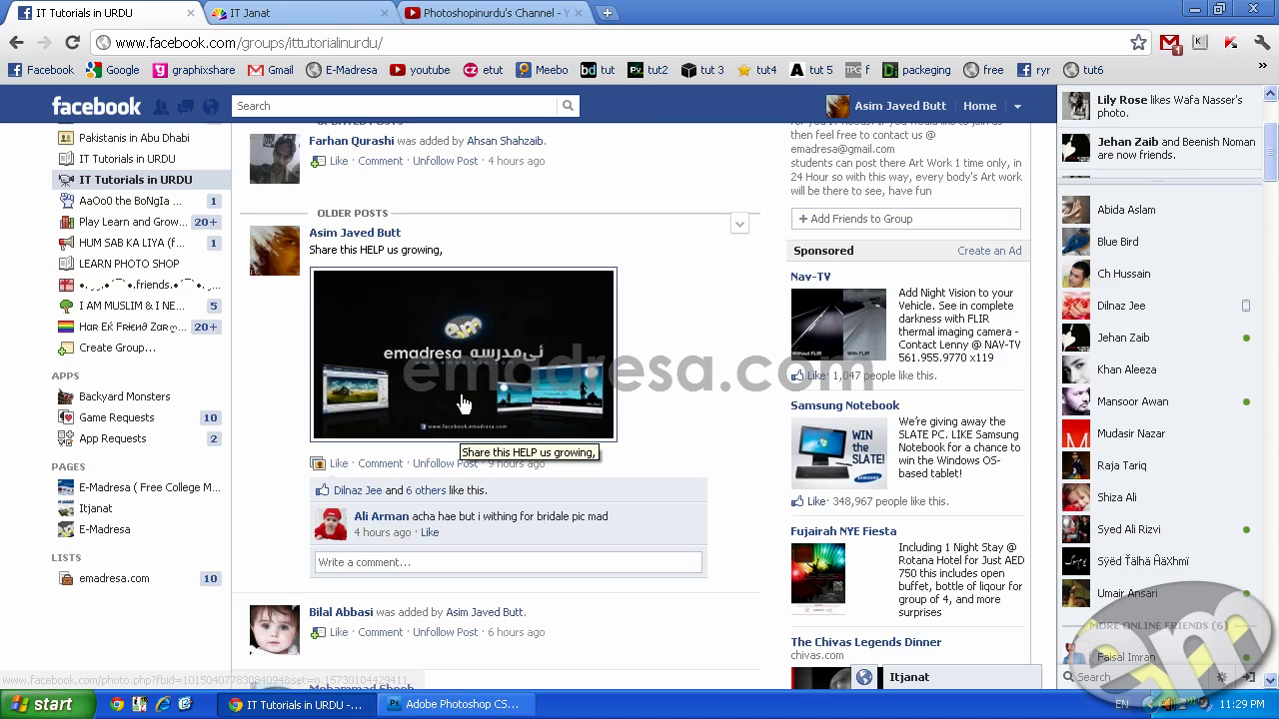
{"action": "left_click", "coordinate": [478, 324]}
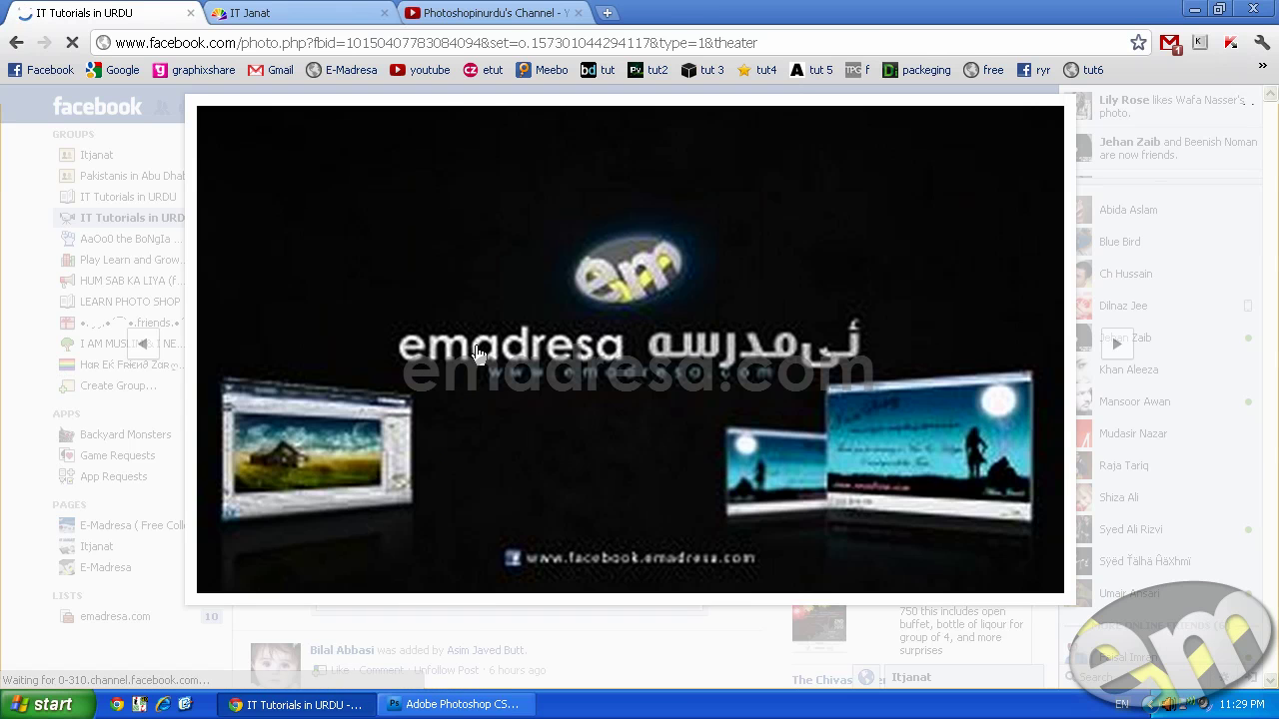
{"action": "scroll", "coordinate": [483, 369], "scroll_direction": "down", "scroll_amount": 2}
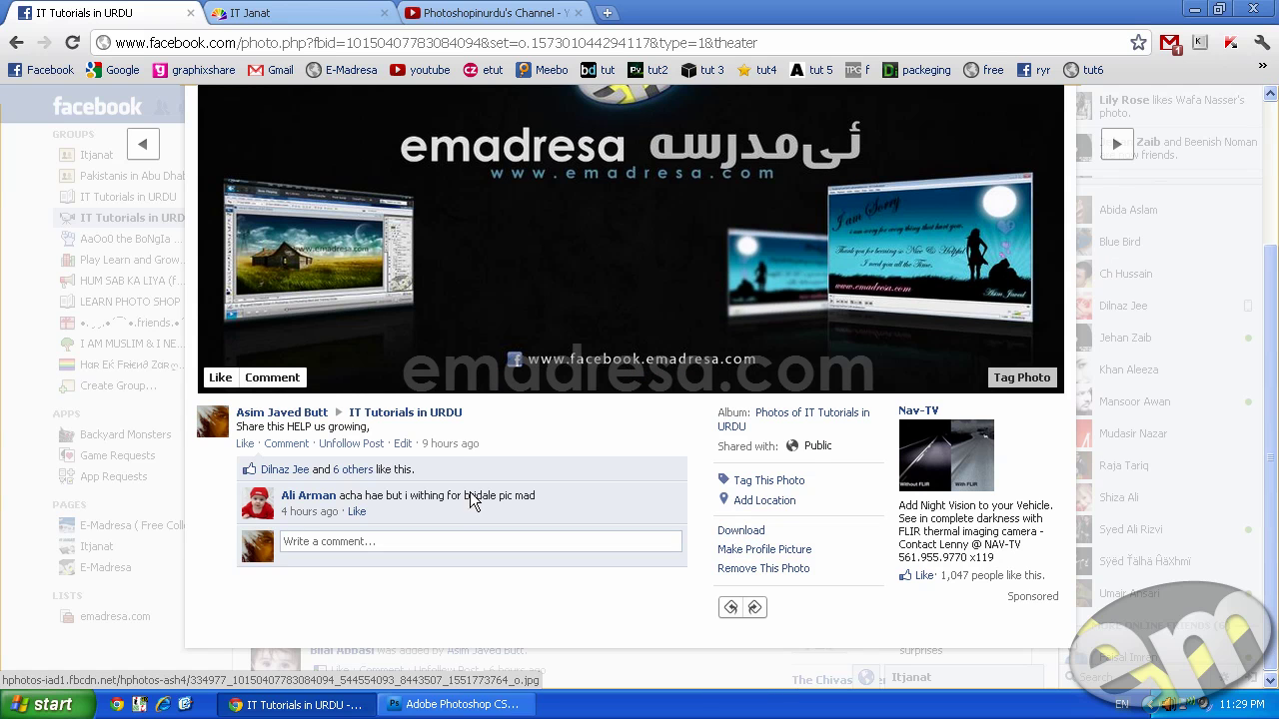
Switch to Photoshop and examine the finished curved tab shapes around the IT Janat banner in final.psd.
{"action": "key", "text": "alt+Tab"}
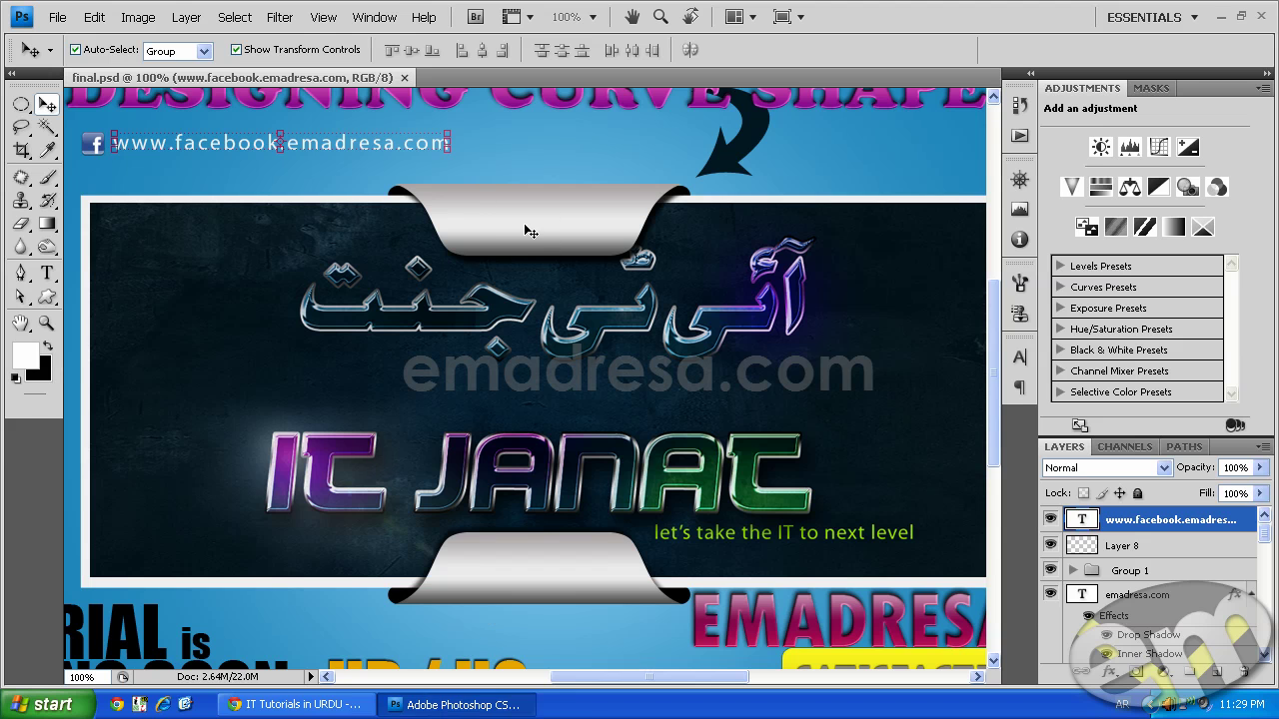
{"action": "left_click", "coordinate": [526, 152]}
{"action": "scroll", "coordinate": [519, 162], "scroll_direction": "up", "scroll_amount": 2}
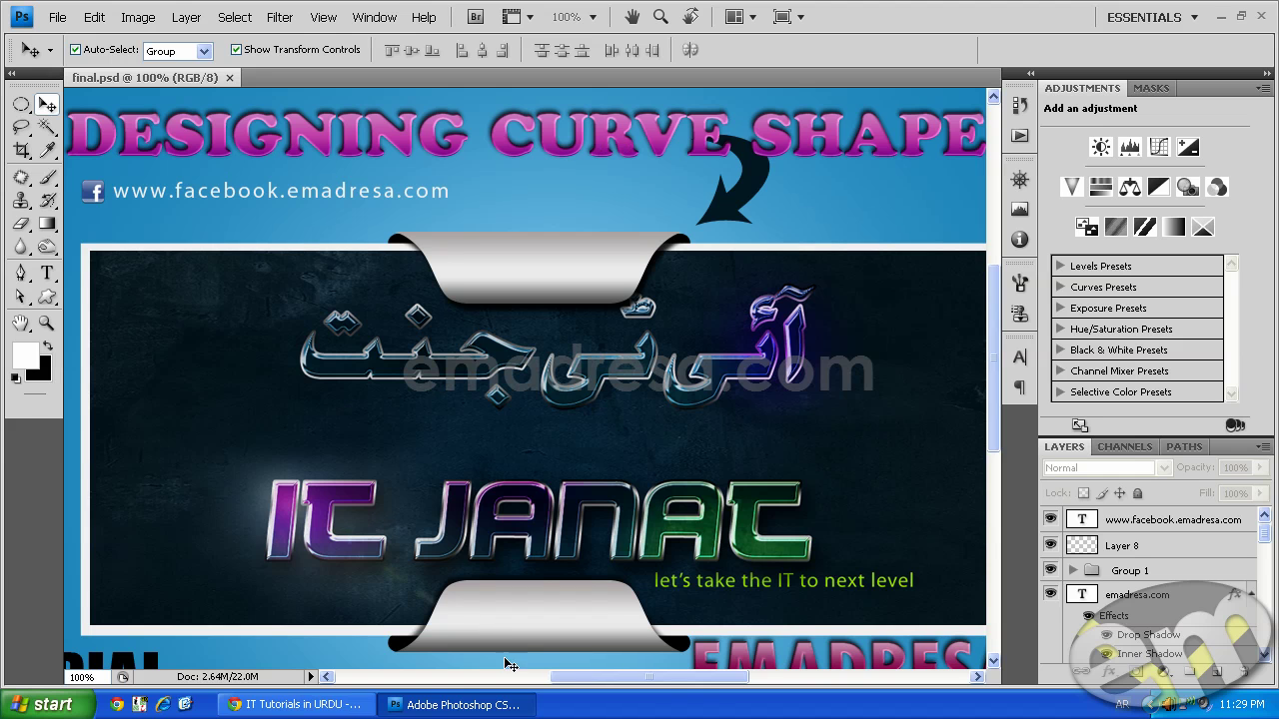
{"action": "left_click_drag", "start_coordinate": [676, 683], "coordinate": [644, 682]}
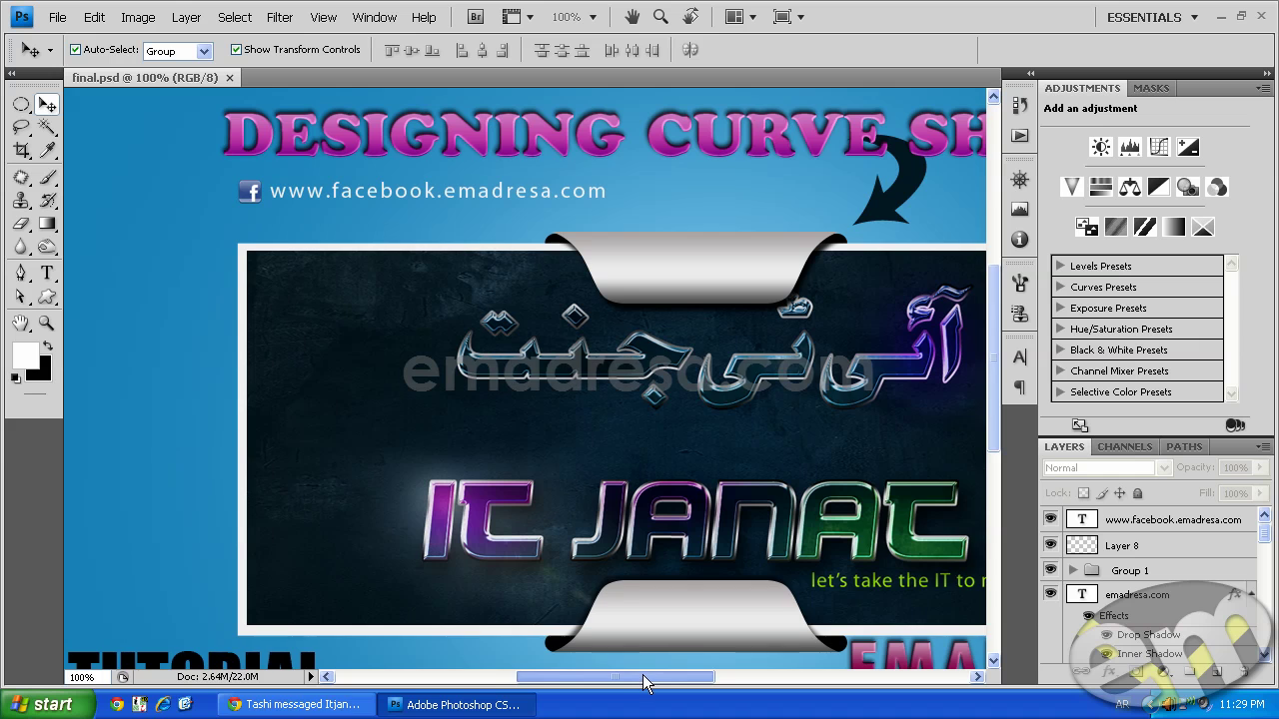
{"action": "scroll", "coordinate": [270, 210], "scroll_direction": "up", "scroll_amount": 2}
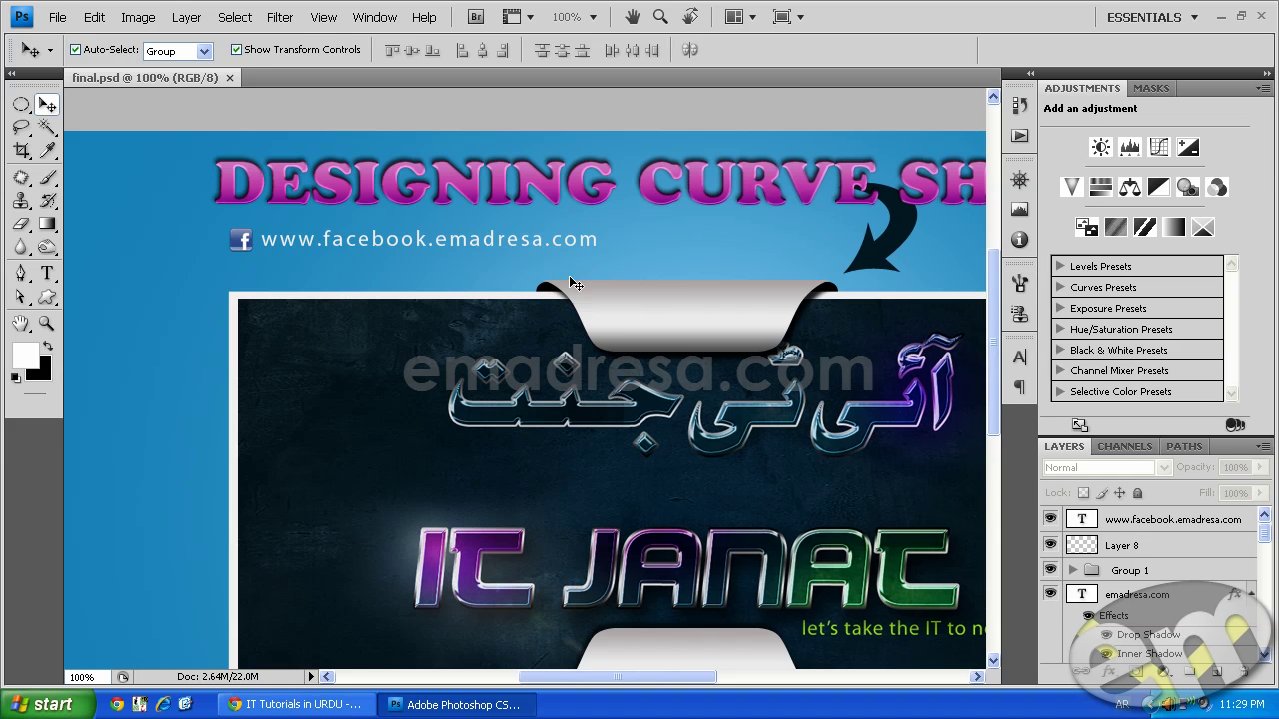
{"action": "left_click_drag", "start_coordinate": [605, 679], "coordinate": [639, 678]}
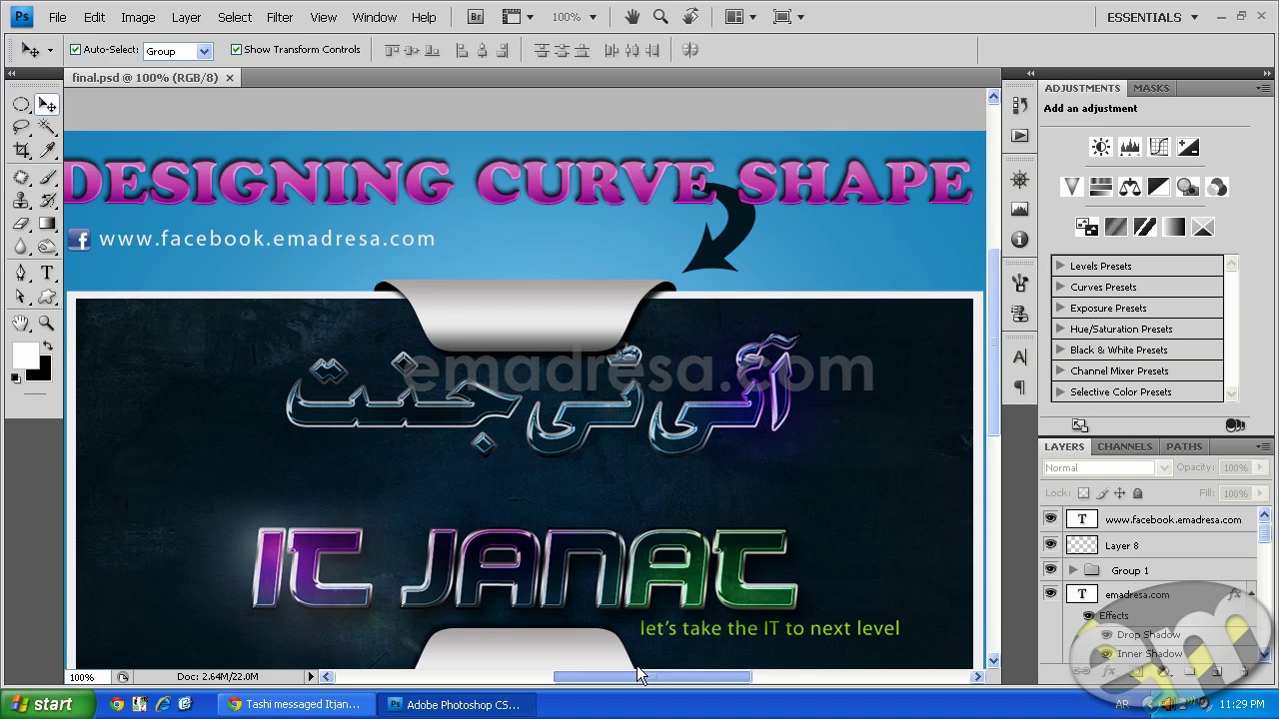
{"action": "scroll", "coordinate": [453, 496], "scroll_direction": "down", "scroll_amount": 3}
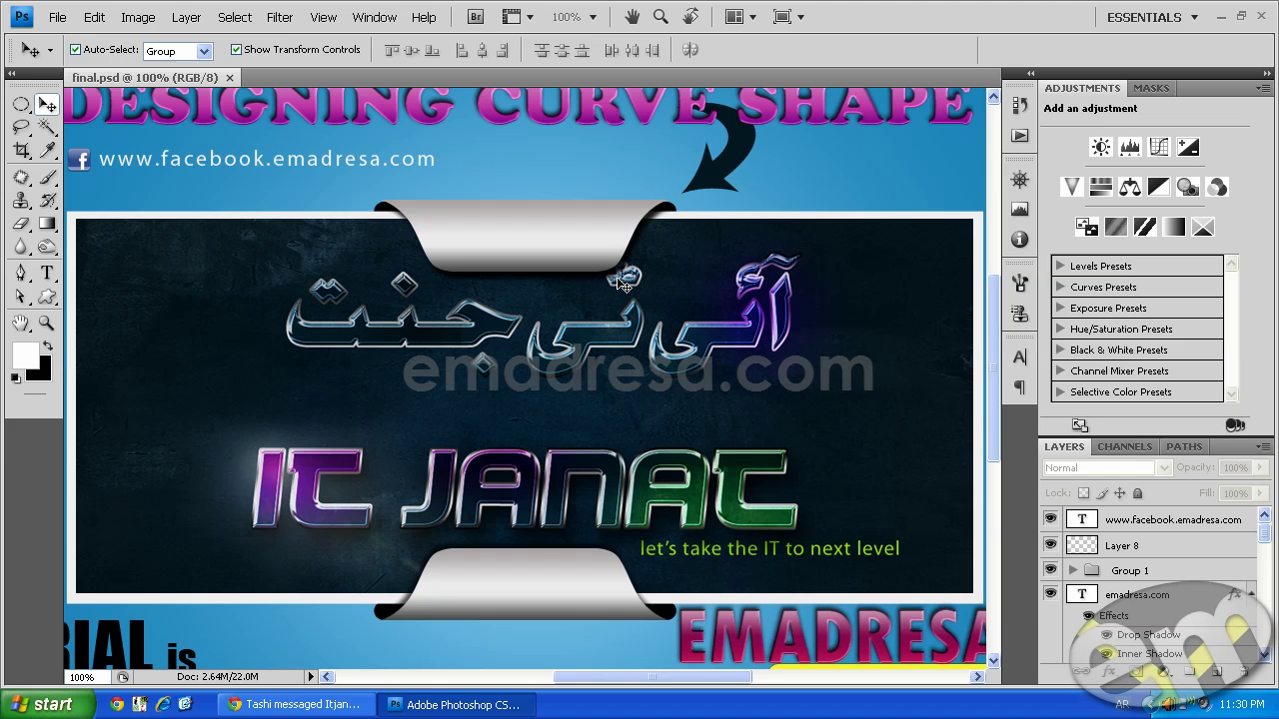
Create a new 1280 x 720 px RGB document with a white background.
{"action": "left_click", "coordinate": [57, 17]}
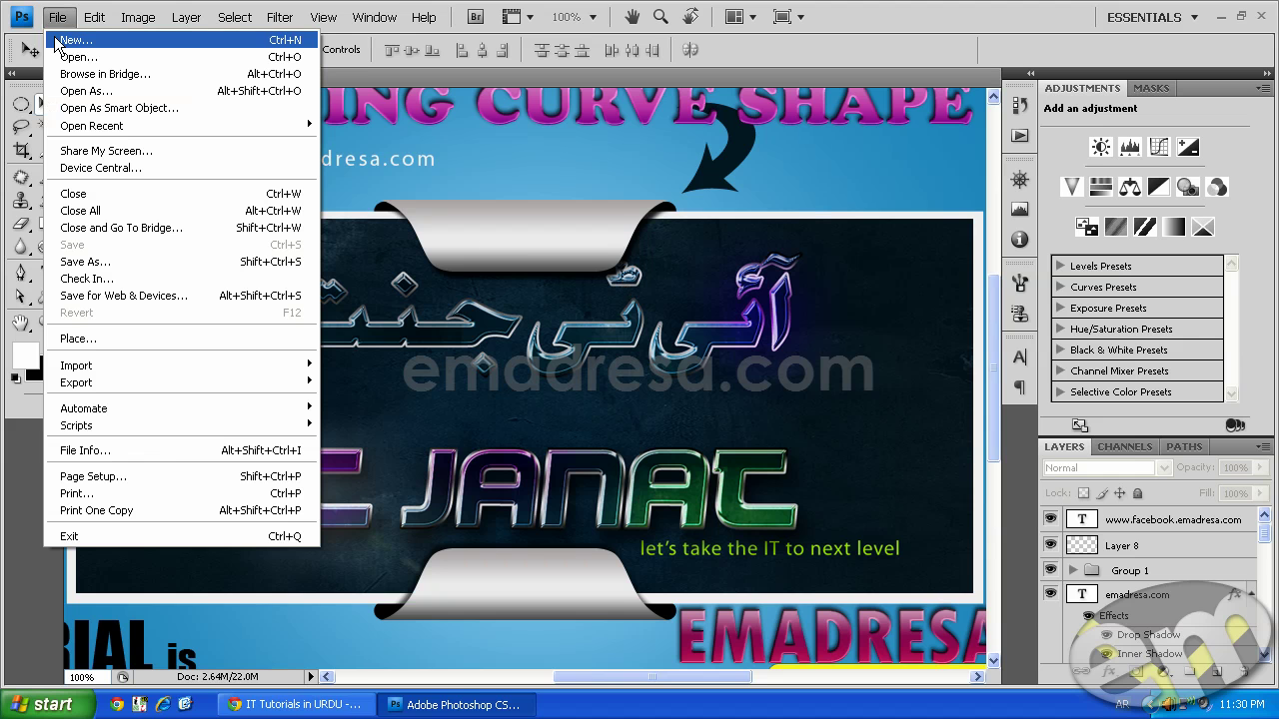
{"action": "left_click", "coordinate": [60, 37]}
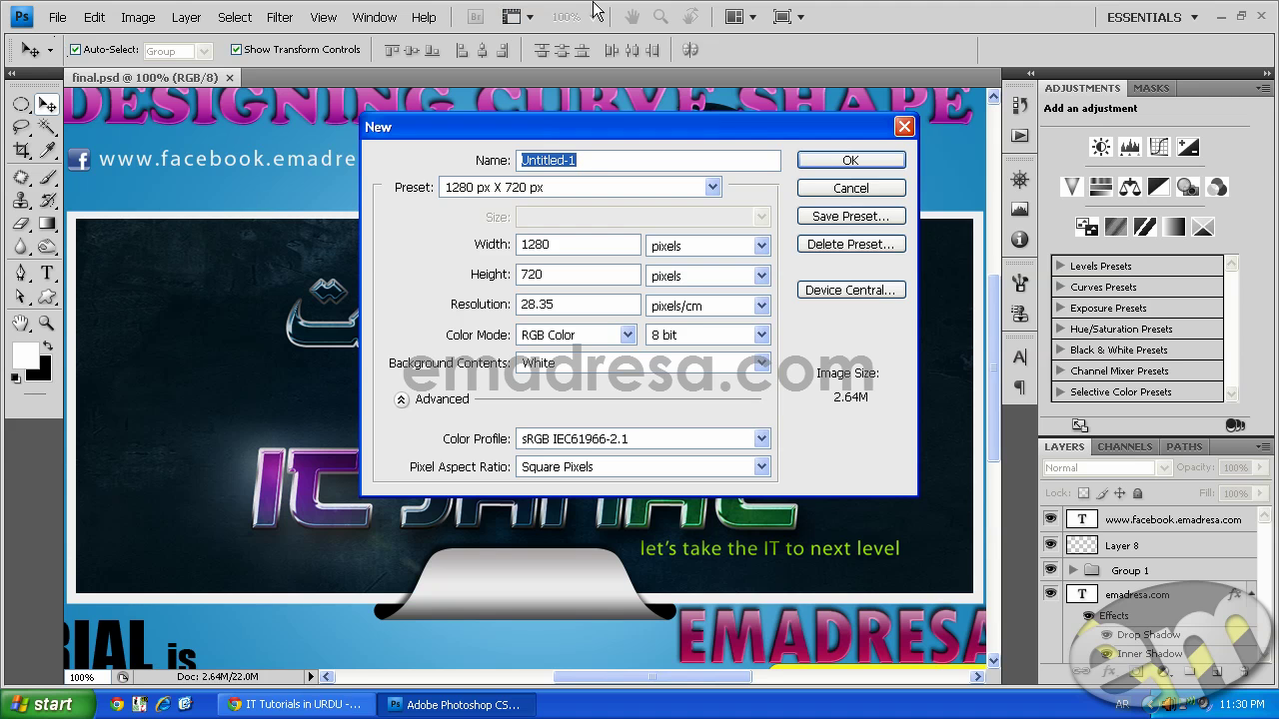
{"action": "left_click", "coordinate": [850, 156]}
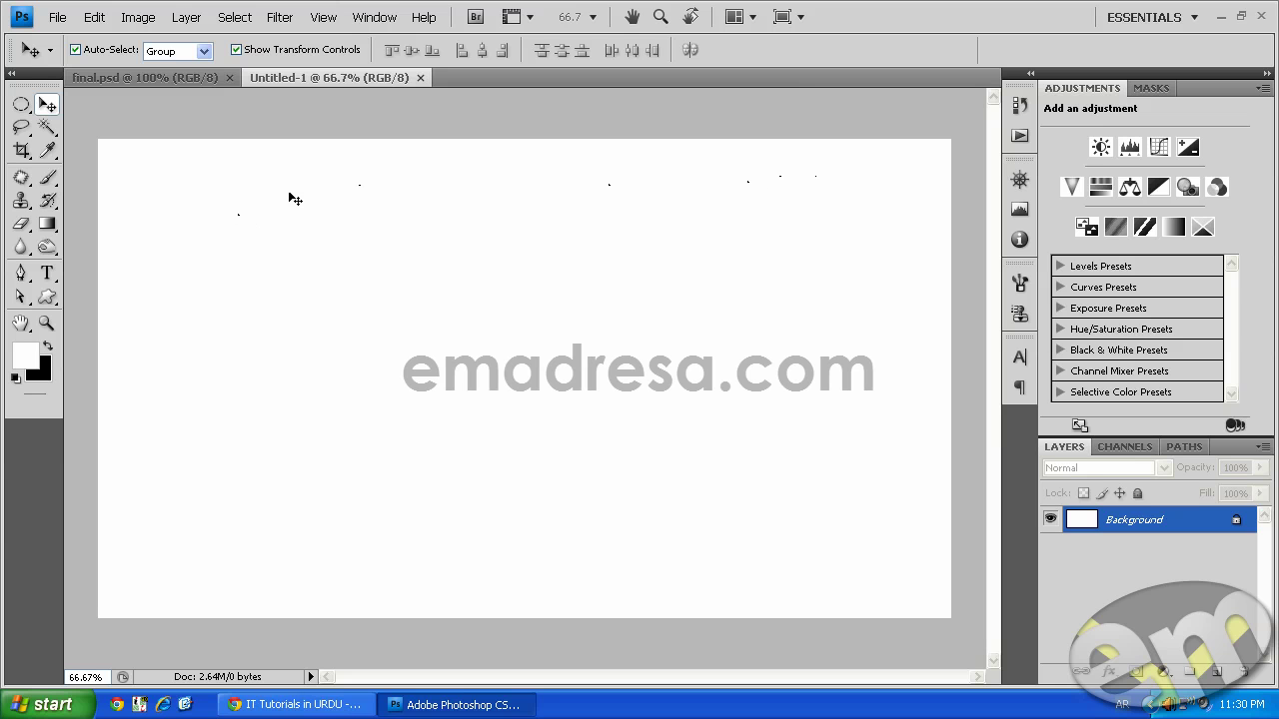
Show the grid over the blank canvas.
{"action": "left_click", "coordinate": [322, 17]}
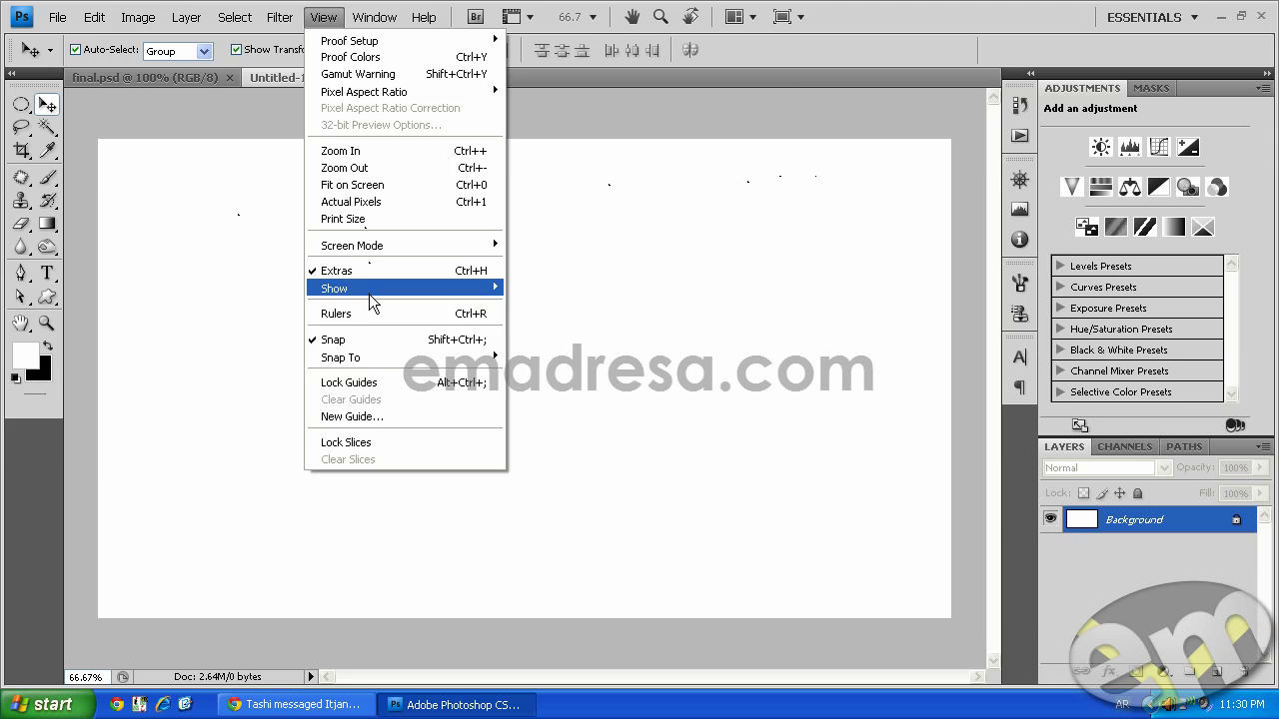
{"action": "mouse_move", "coordinate": [368, 289]}
{"action": "left_click", "coordinate": [558, 341]}
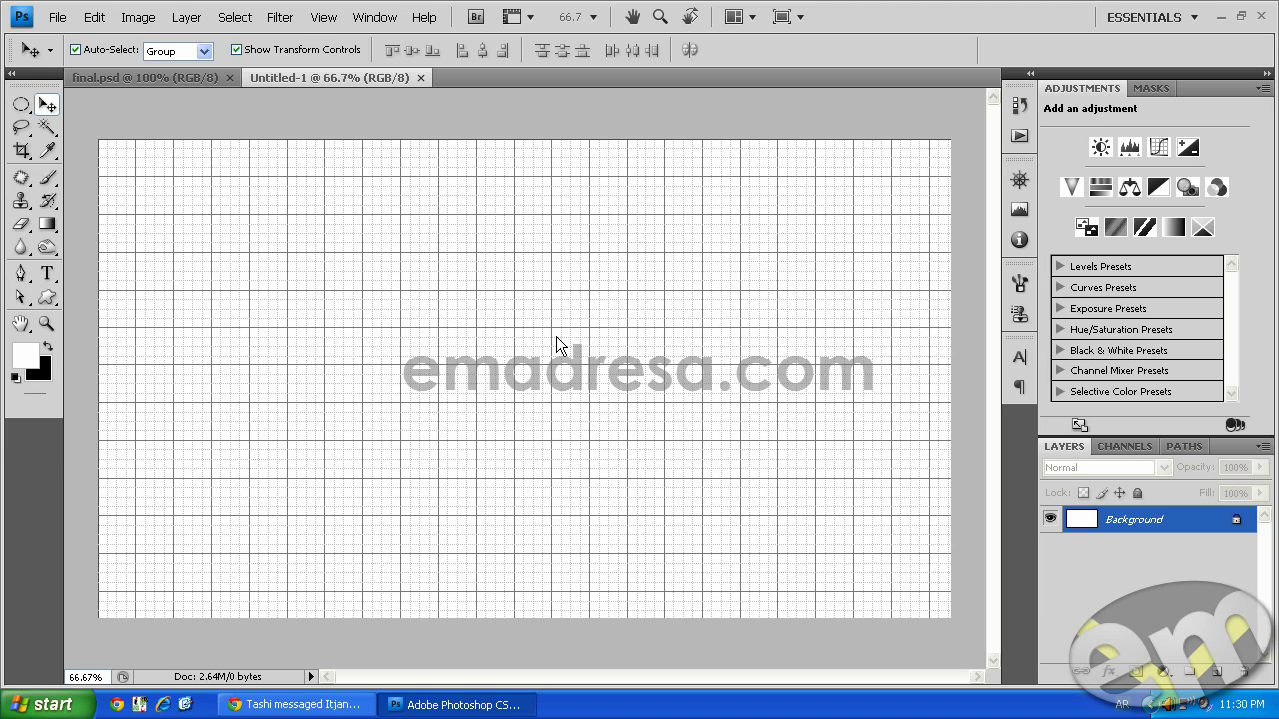
Start a Pen tool shape on the grid with Auto Add/Delete enabled, drawing a right side one major square high and a base two squares wide.
{"action": "left_click", "coordinate": [46, 323]}
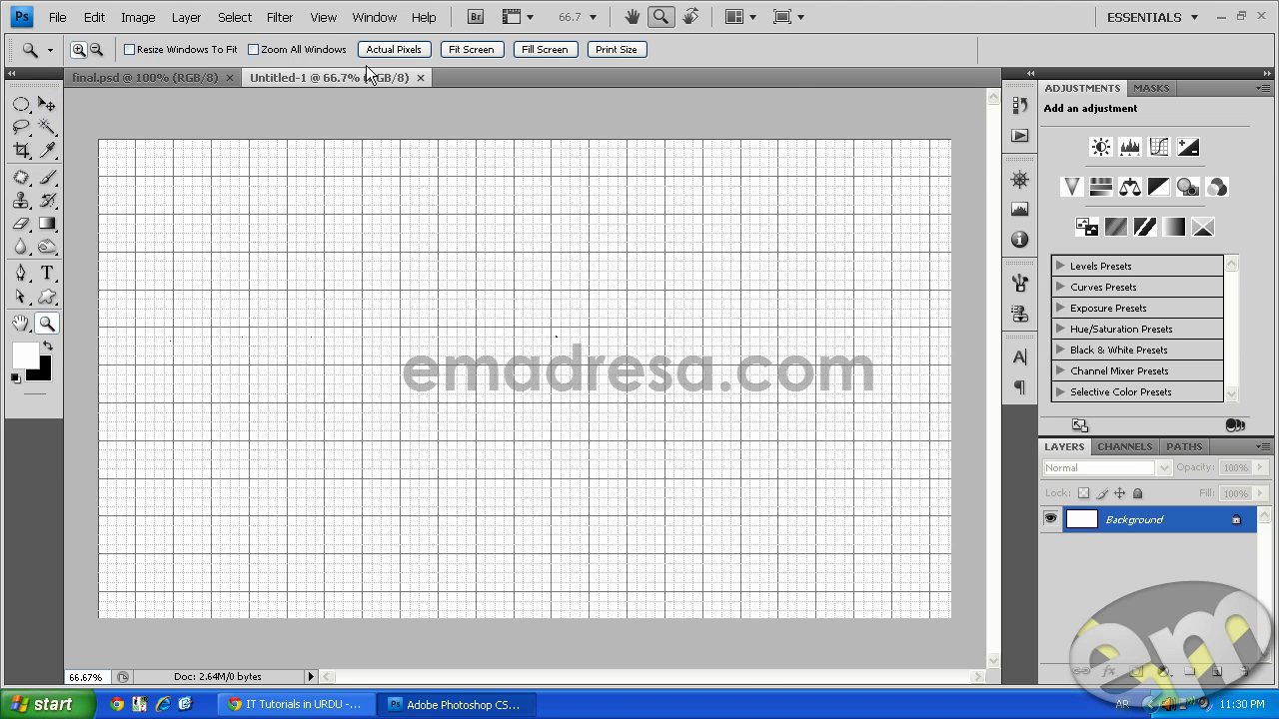
{"action": "left_click", "coordinate": [380, 54]}
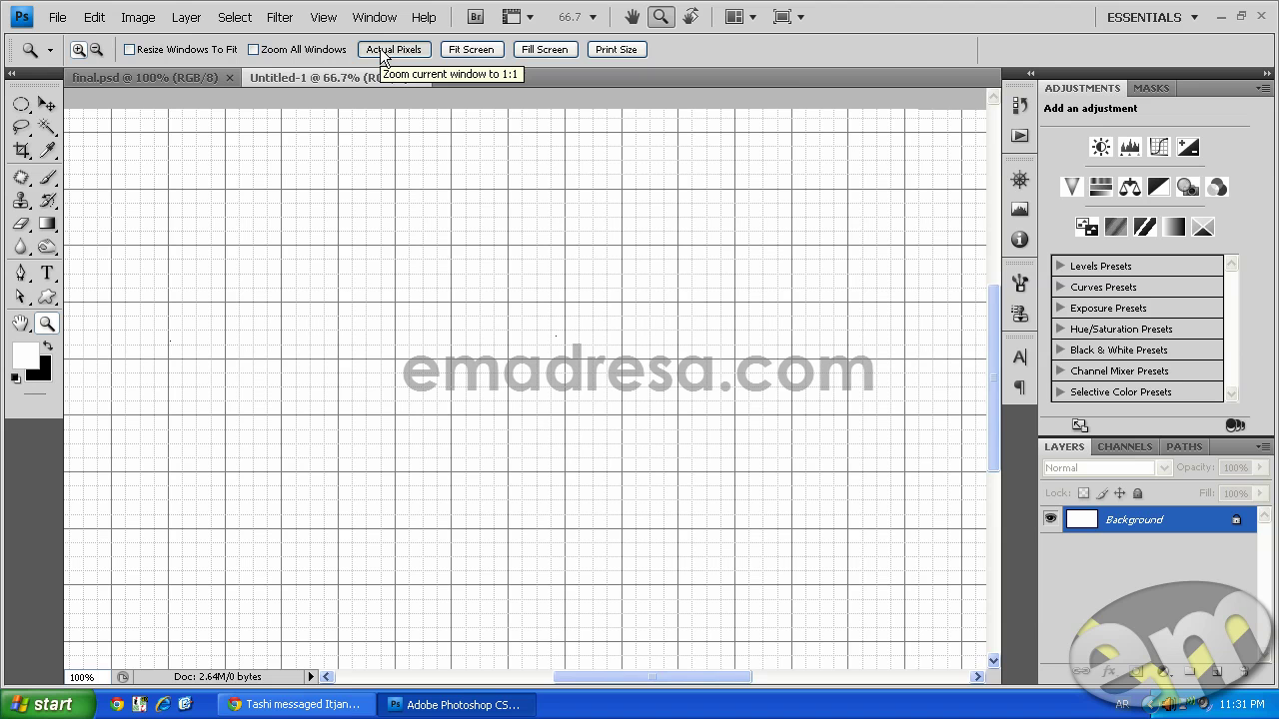
{"action": "left_click", "coordinate": [519, 336]}
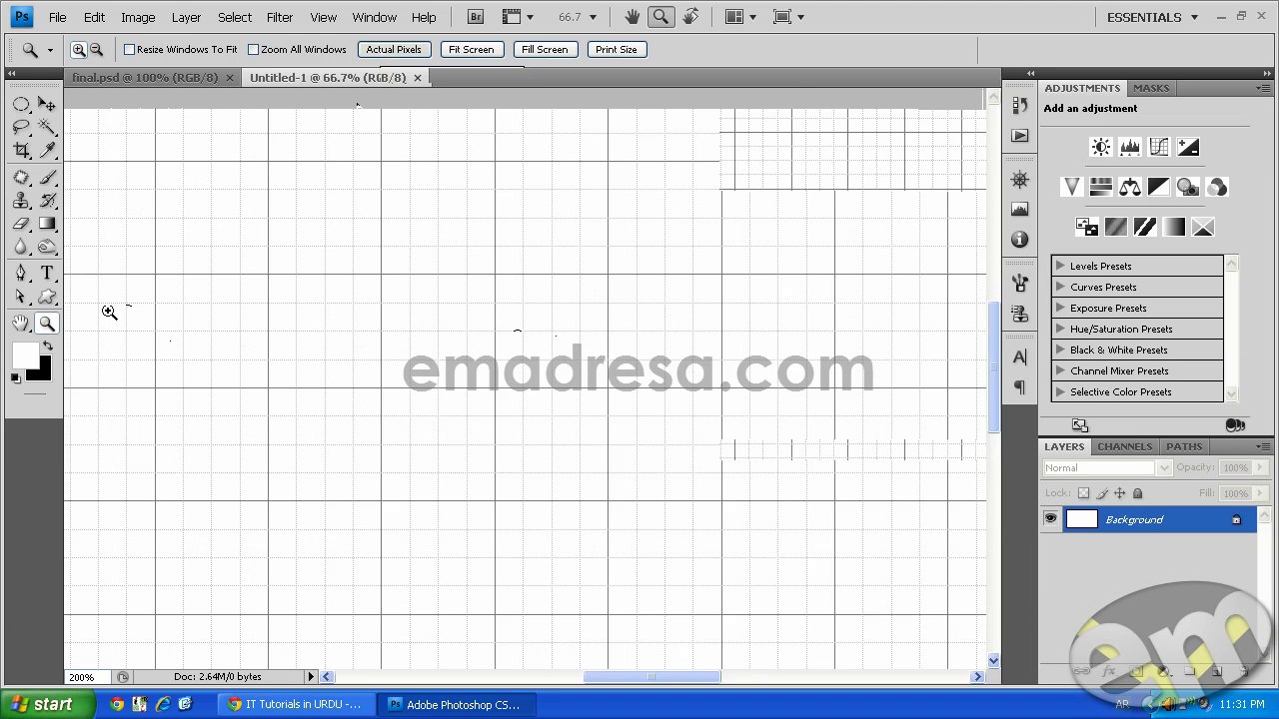
{"action": "left_click", "coordinate": [22, 277]}
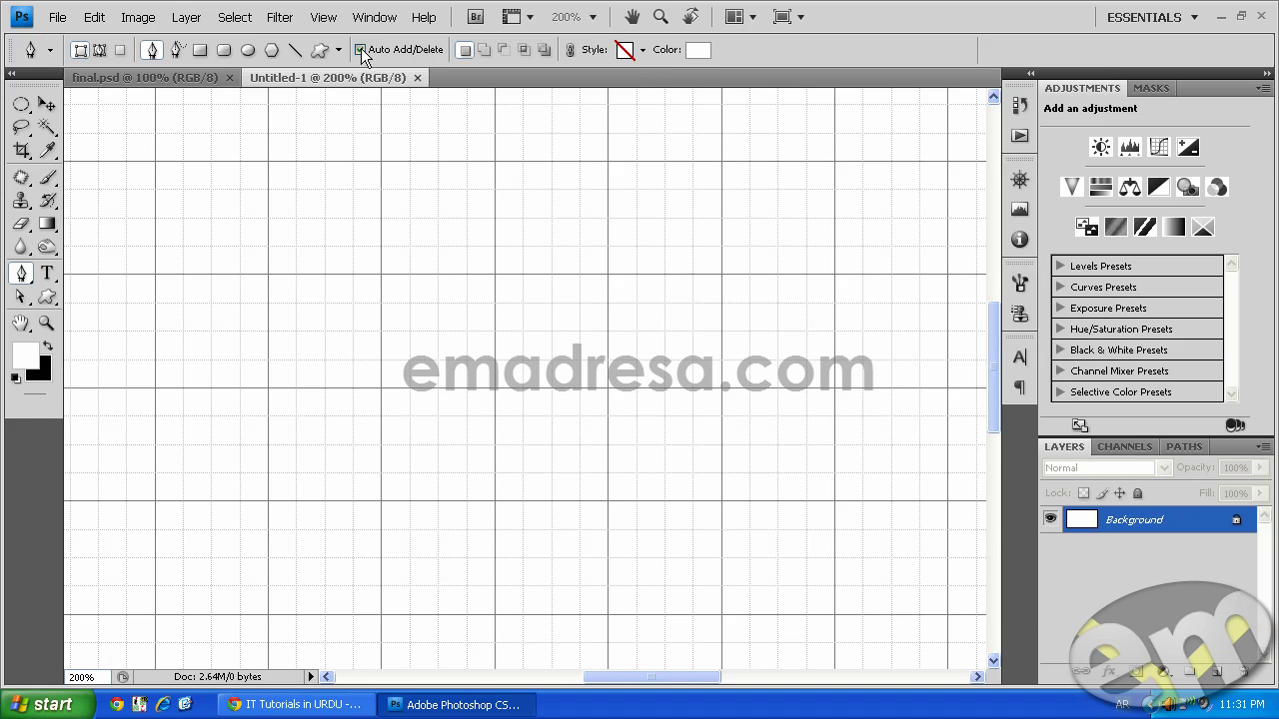
{"action": "left_click", "coordinate": [21, 273]}
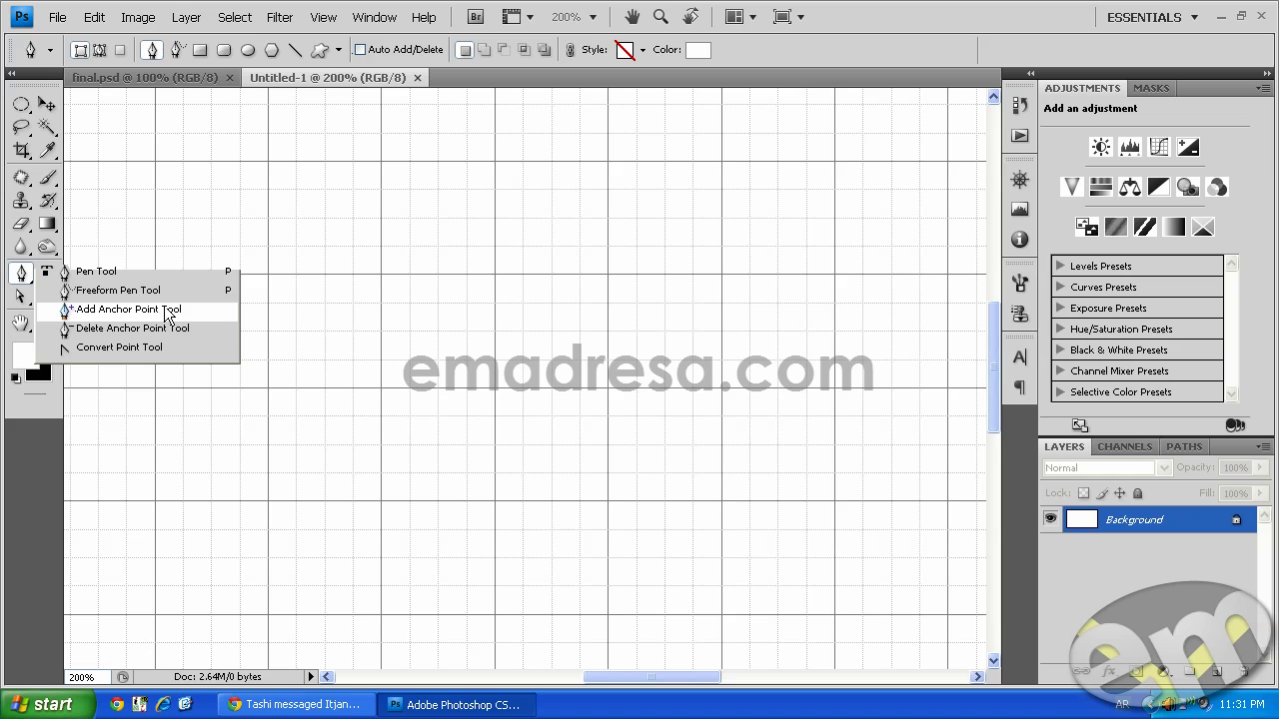
{"action": "left_click", "coordinate": [360, 49]}
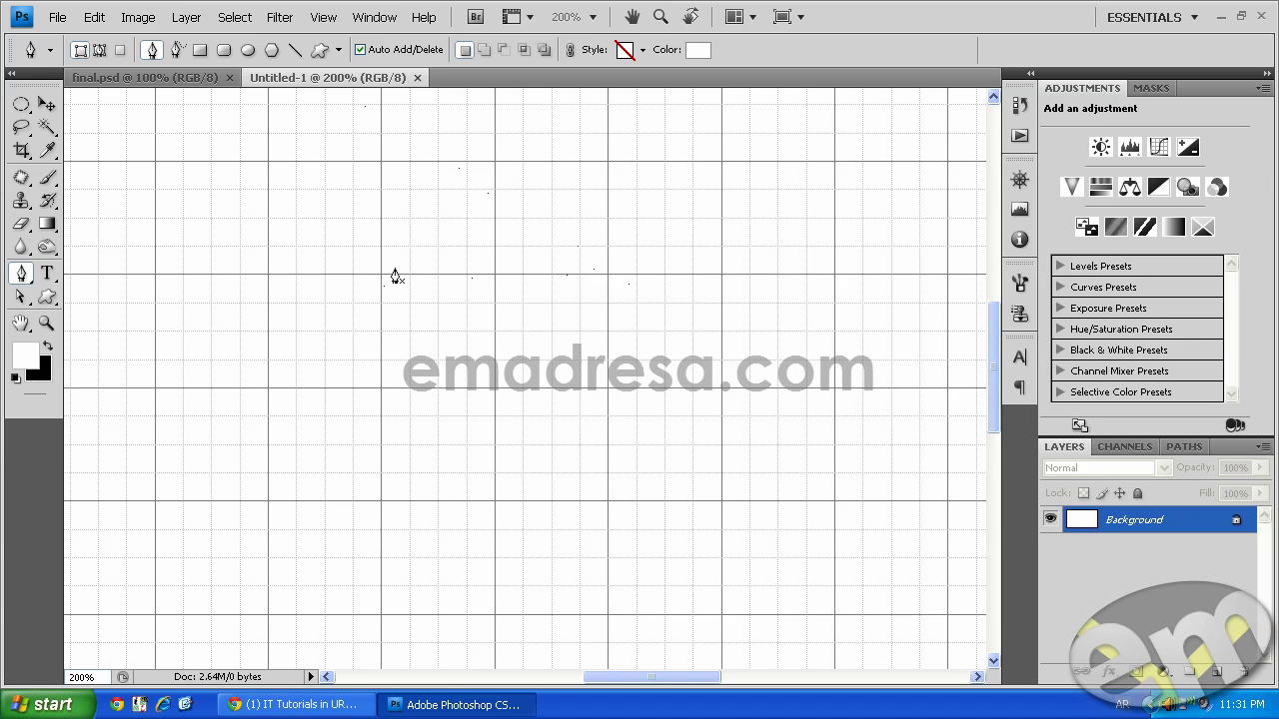
{"action": "left_click", "coordinate": [608, 274]}
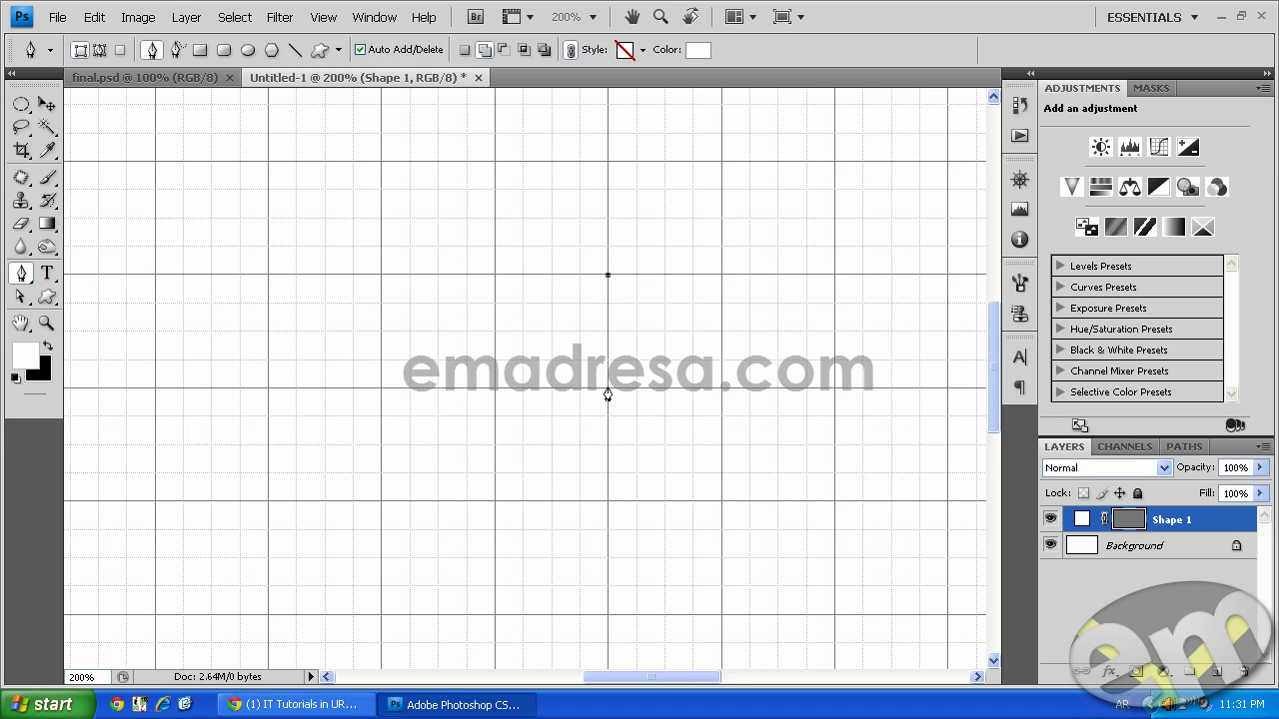
{"action": "left_click", "coordinate": [607, 389]}
{"action": "left_click", "coordinate": [380, 389]}
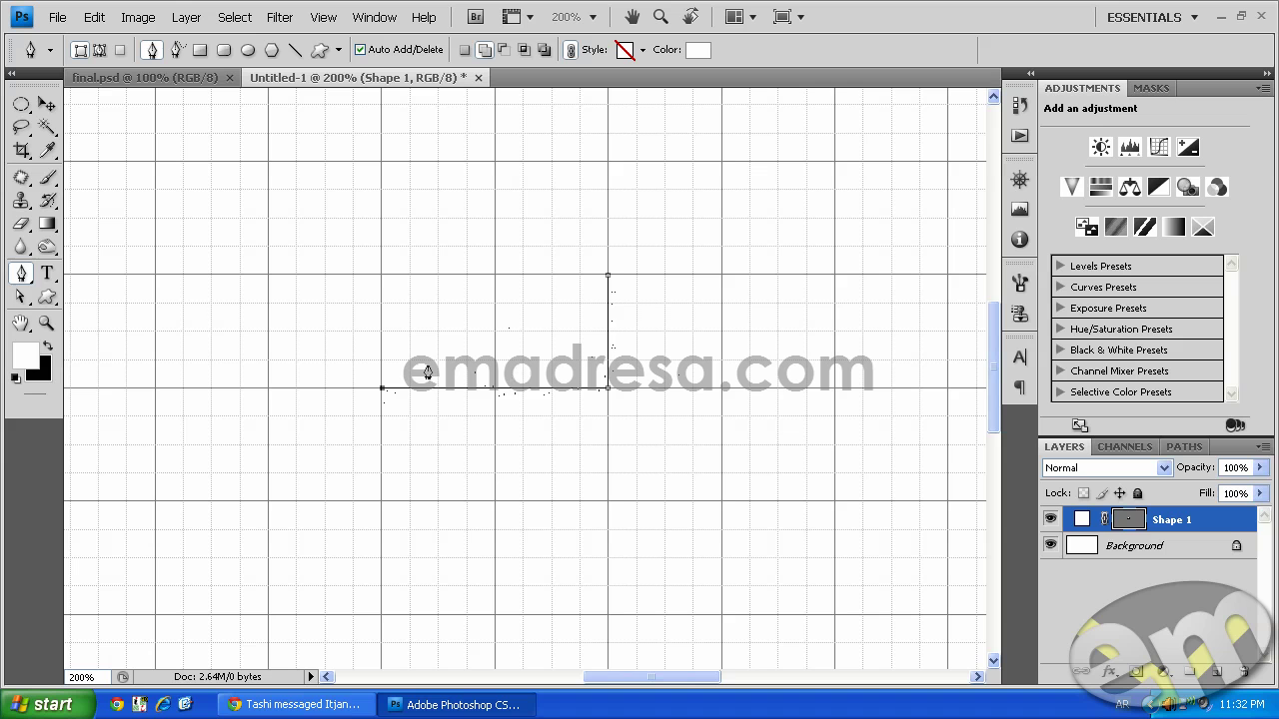
Add a fourth anchor point just below the grid intersection above the base's midpoint to form the shape's sloped left side.
{"action": "left_click", "coordinate": [46, 323]}
{"action": "left_click", "coordinate": [499, 339]}
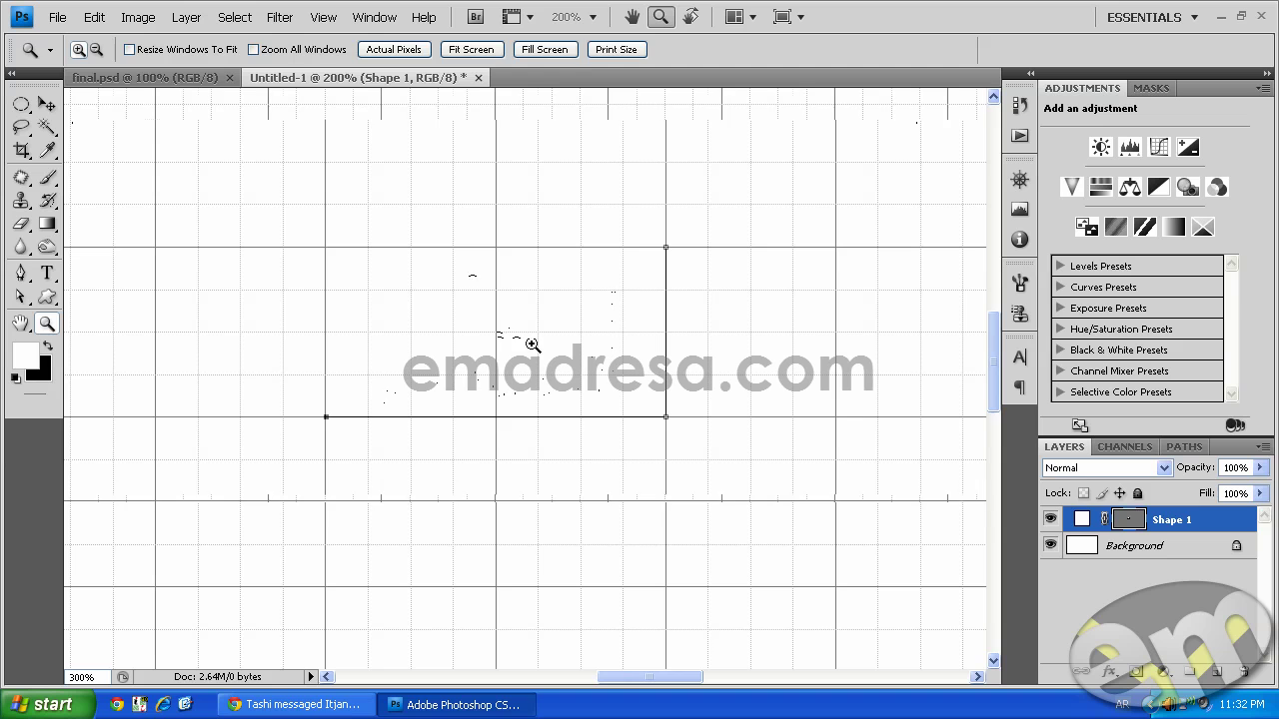
{"action": "left_click", "coordinate": [21, 273]}
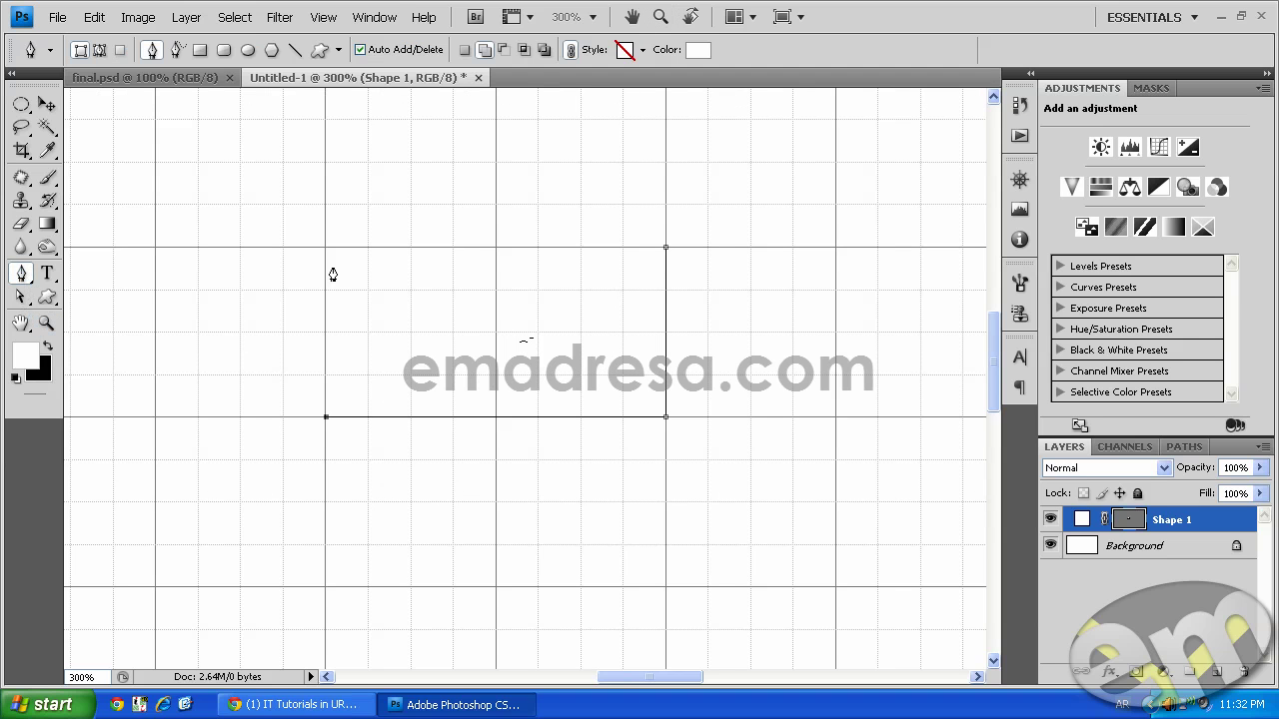
{"action": "left_click", "coordinate": [492, 250]}
Close the pen path at its starting anchor point to complete the shape's top edge.
{"action": "left_click", "coordinate": [45, 328]}
{"action": "left_click", "coordinate": [497, 294]}
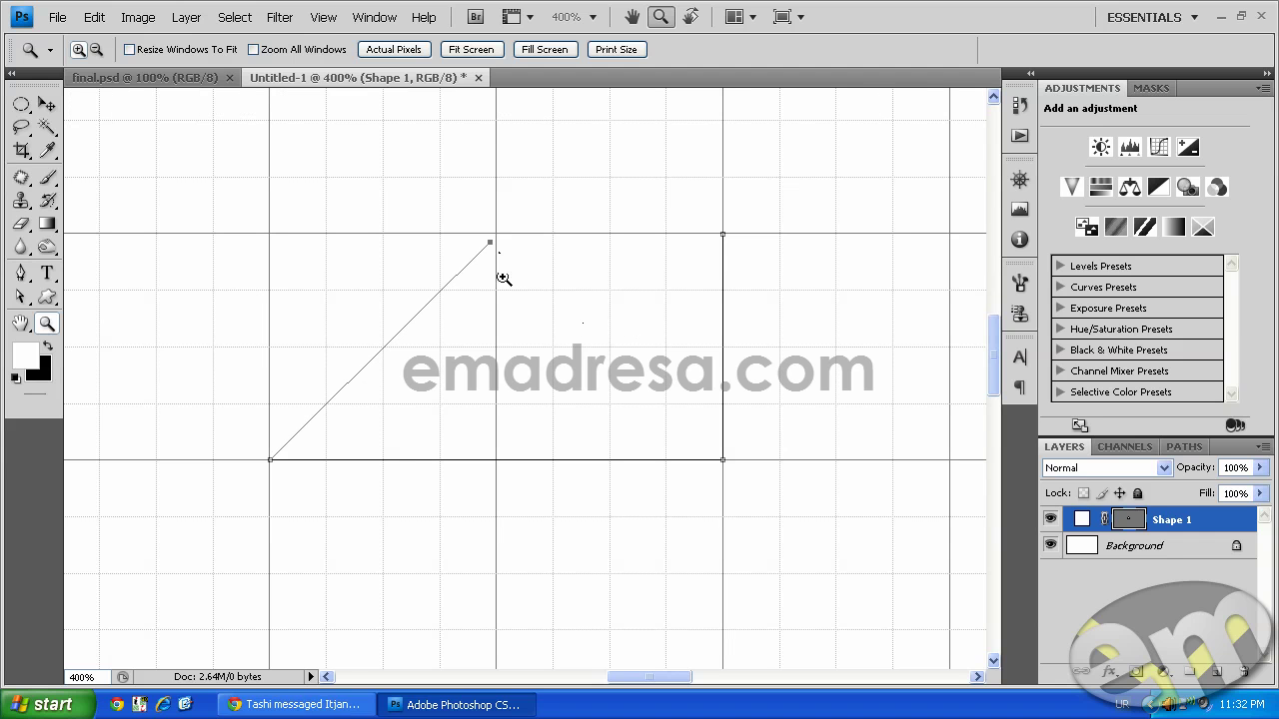
{"action": "left_click_drag", "start_coordinate": [465, 214], "coordinate": [559, 302]}
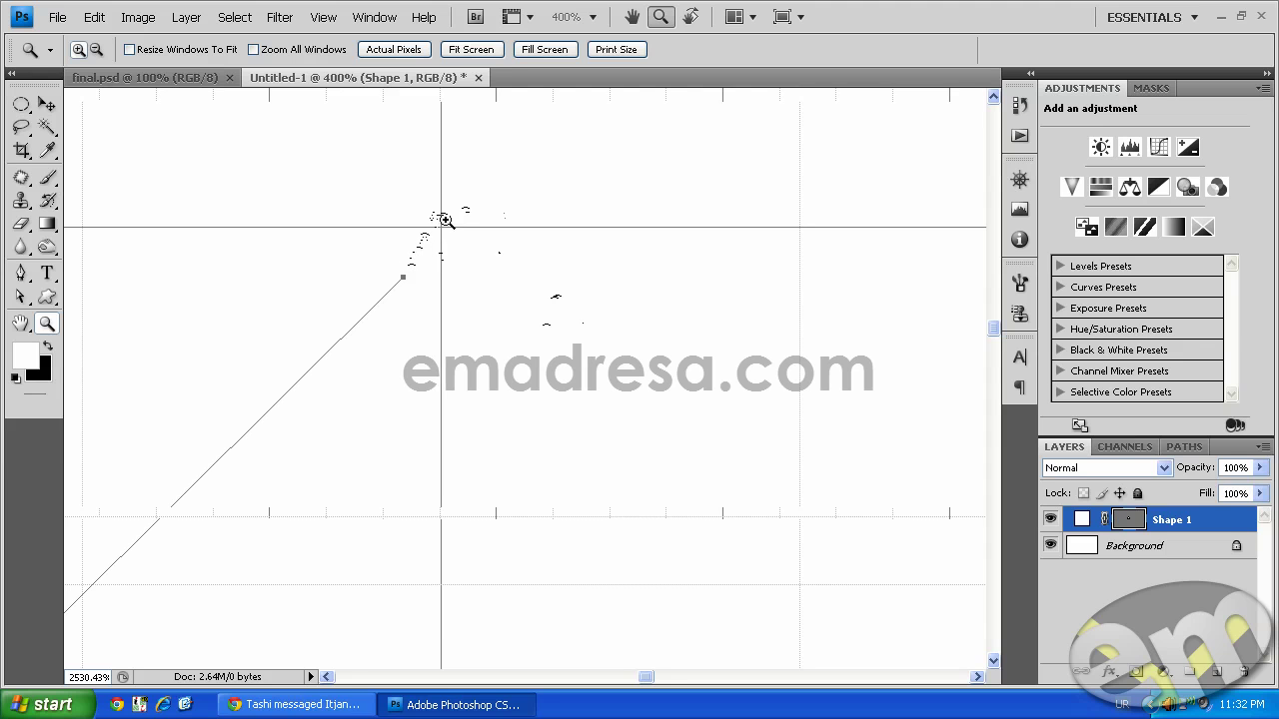
{"action": "left_click", "coordinate": [497, 315], "text": "alt"}
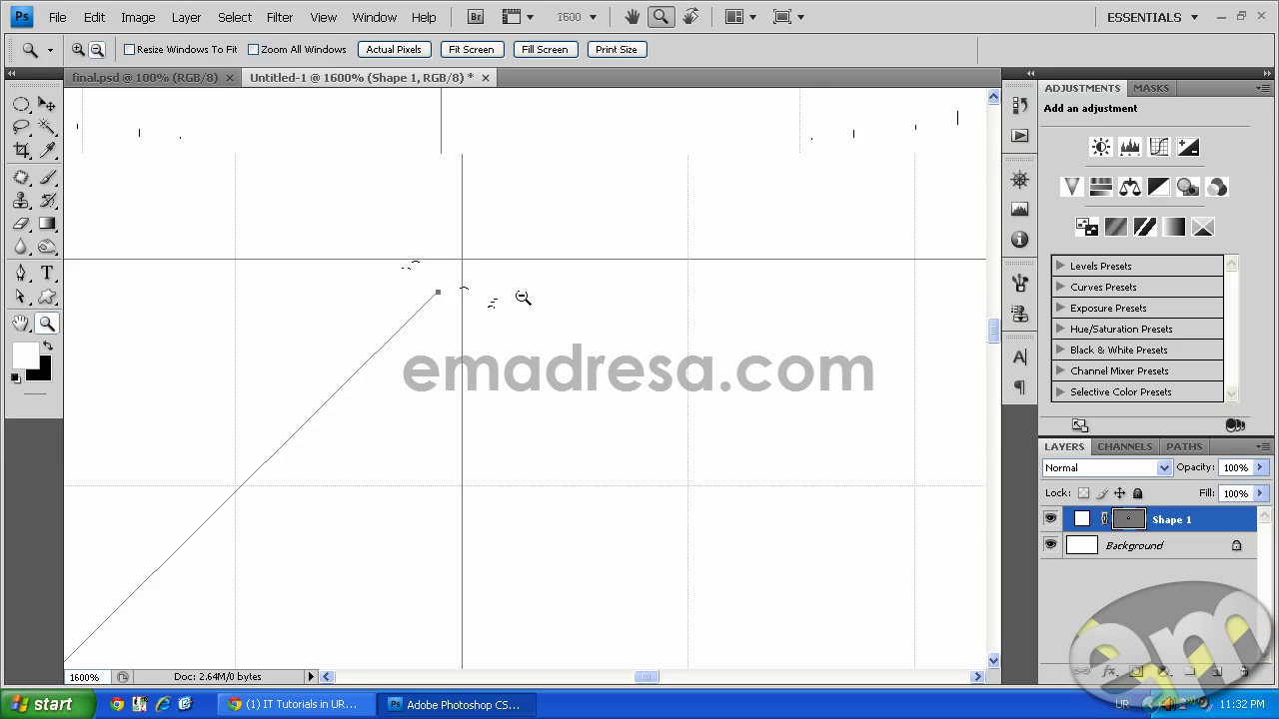
{"action": "left_click", "coordinate": [500, 306], "text": "alt"}
{"action": "left_click", "coordinate": [505, 318], "text": "alt"}
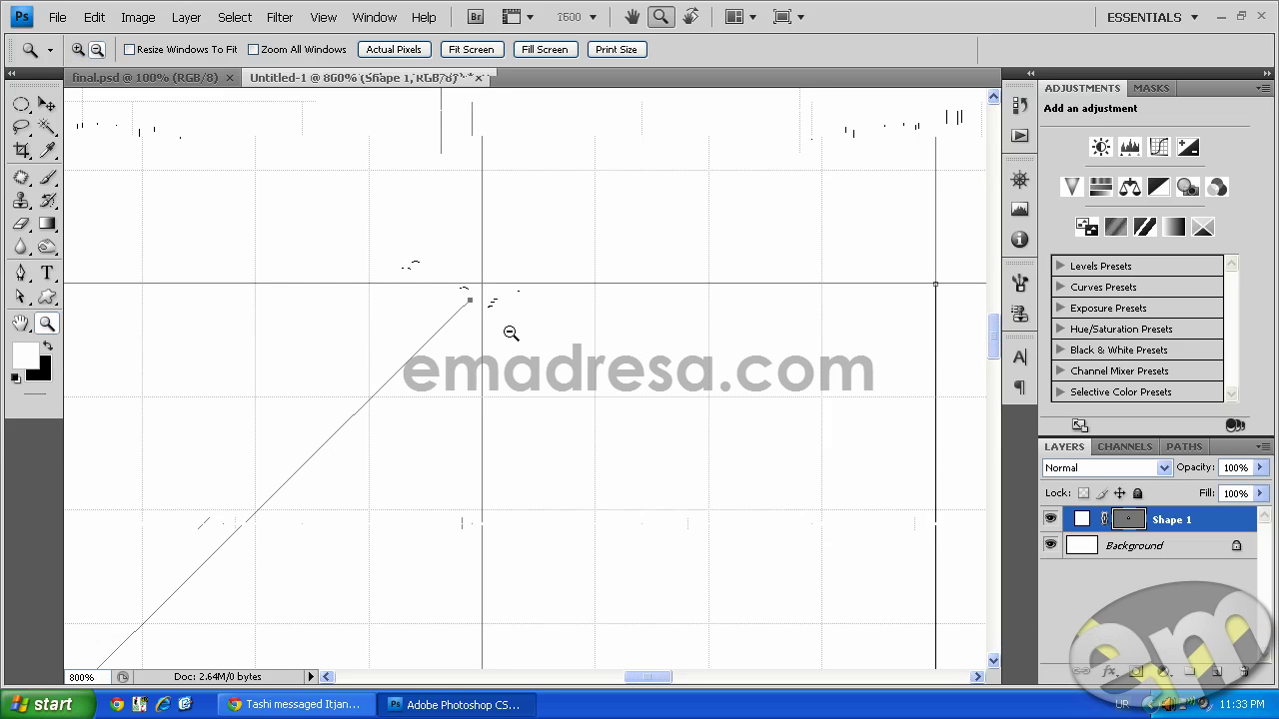
{"action": "left_click", "coordinate": [507, 365], "text": "alt"}
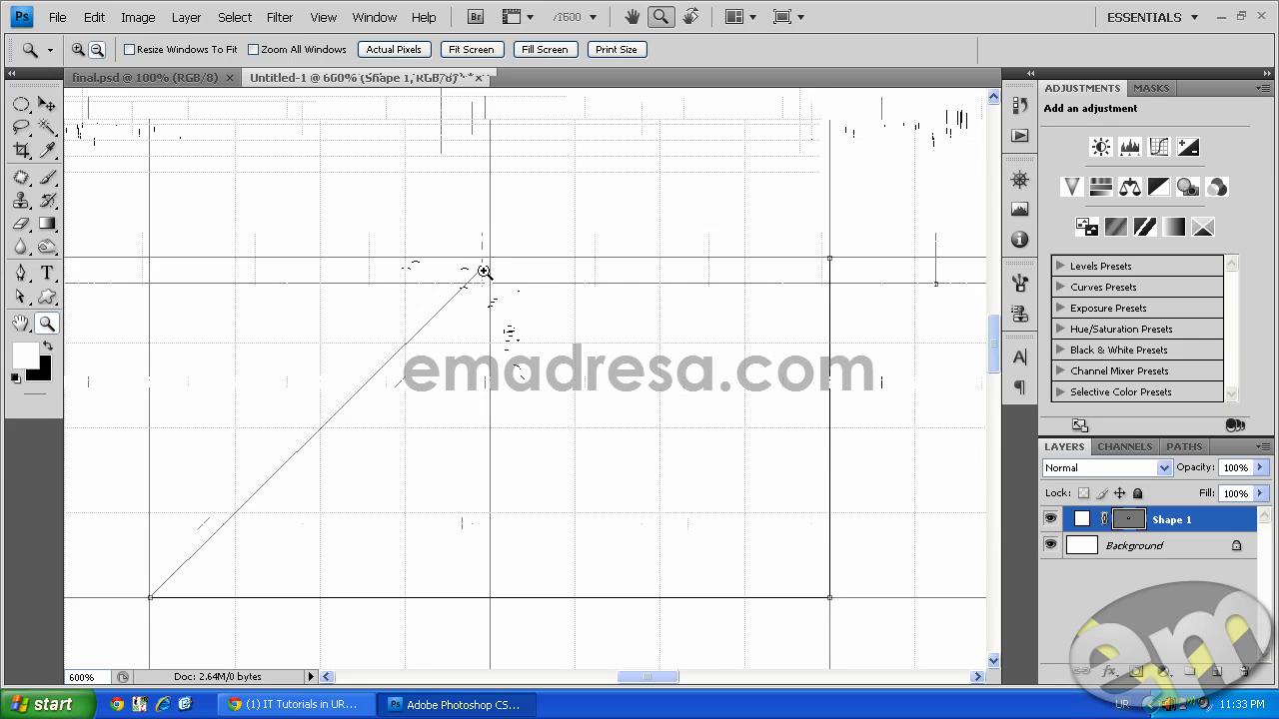
{"action": "left_click", "coordinate": [20, 273]}
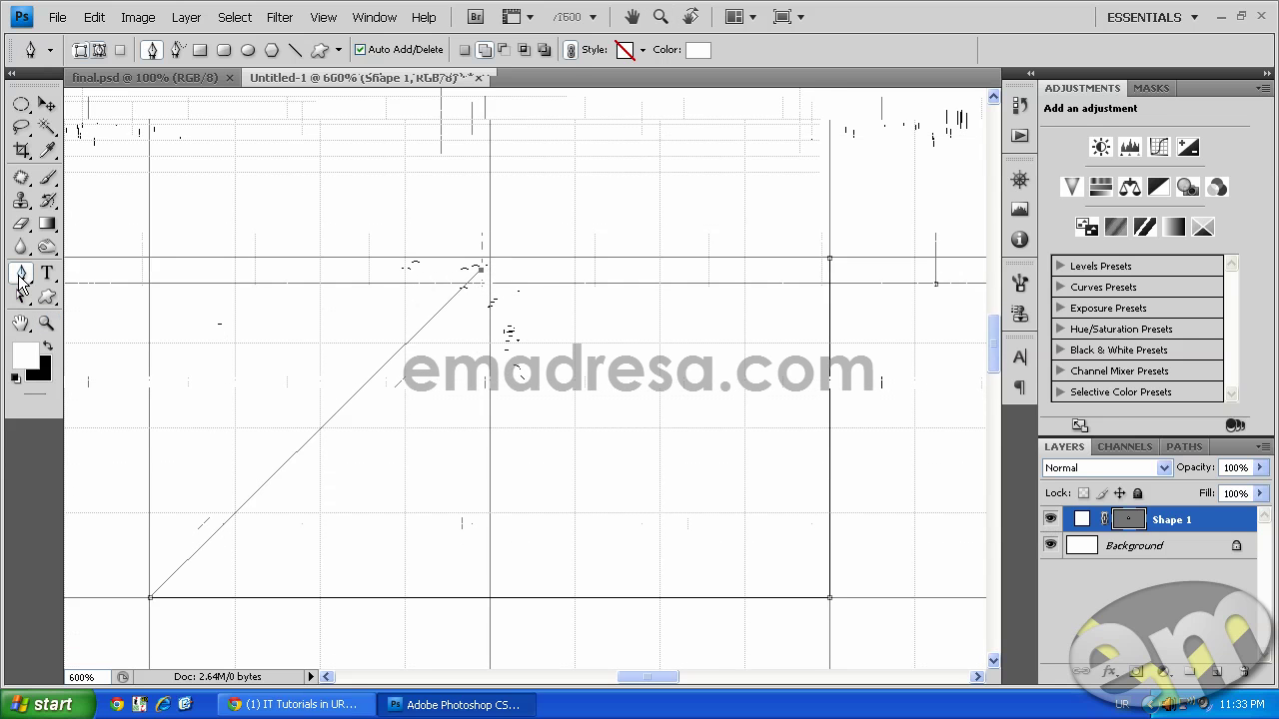
{"action": "left_click", "coordinate": [829, 262]}
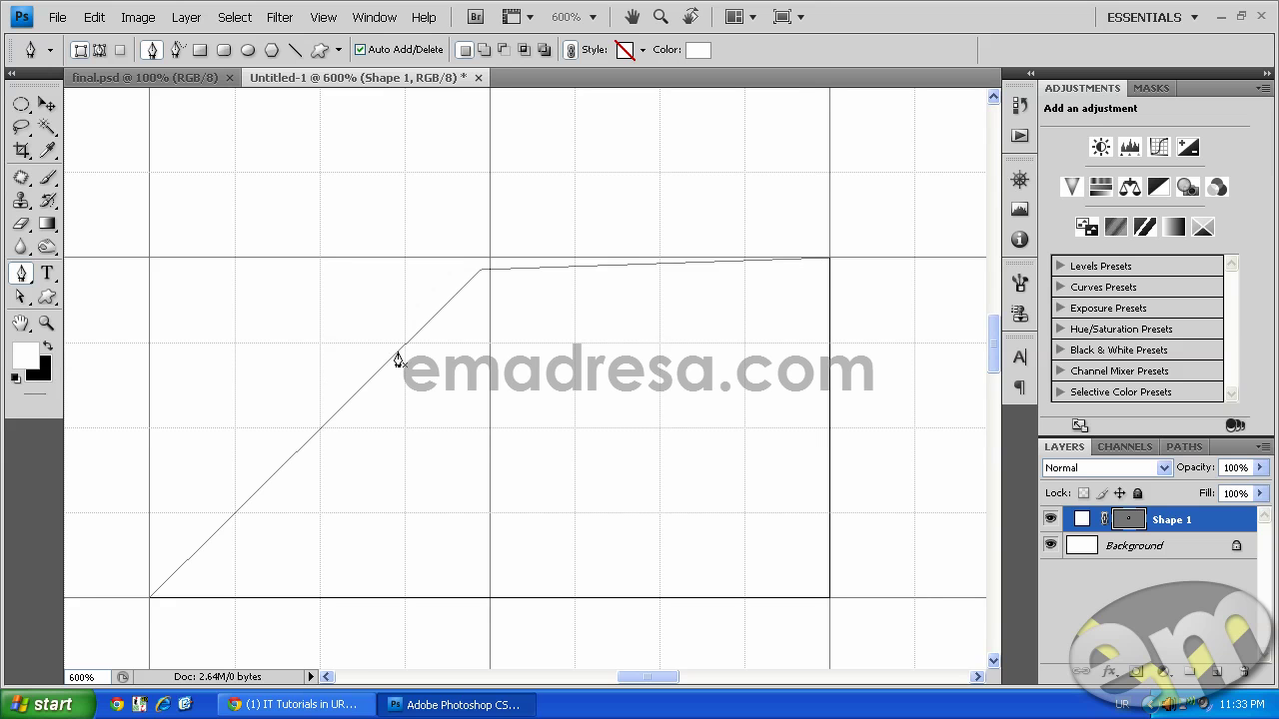
Add two anchor points to the sloped side, pulling the upper one outward and the lower one inward to form an S-curve.
{"action": "left_click", "coordinate": [21, 275]}
{"action": "left_click", "coordinate": [105, 312]}
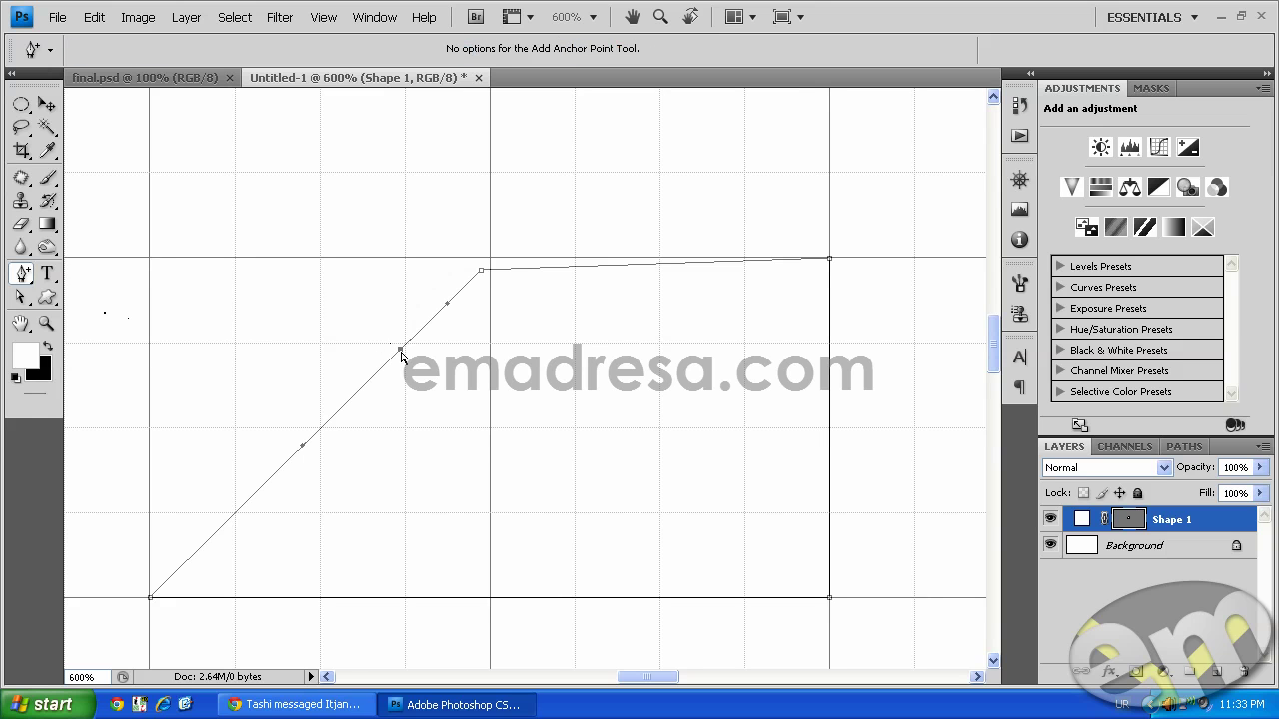
{"action": "left_click_drag", "start_coordinate": [400, 351], "coordinate": [364, 327]}
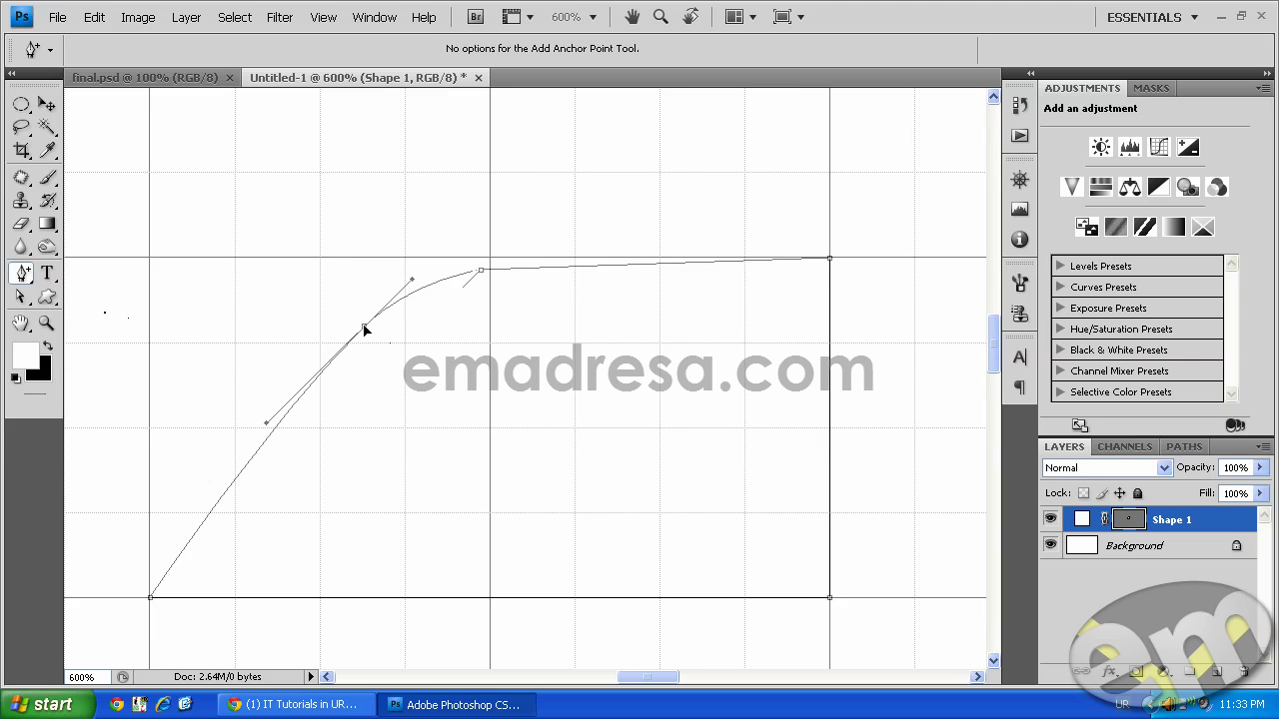
{"action": "left_click", "coordinate": [187, 547]}
{"action": "left_click_drag", "start_coordinate": [189, 551], "coordinate": [231, 559]}
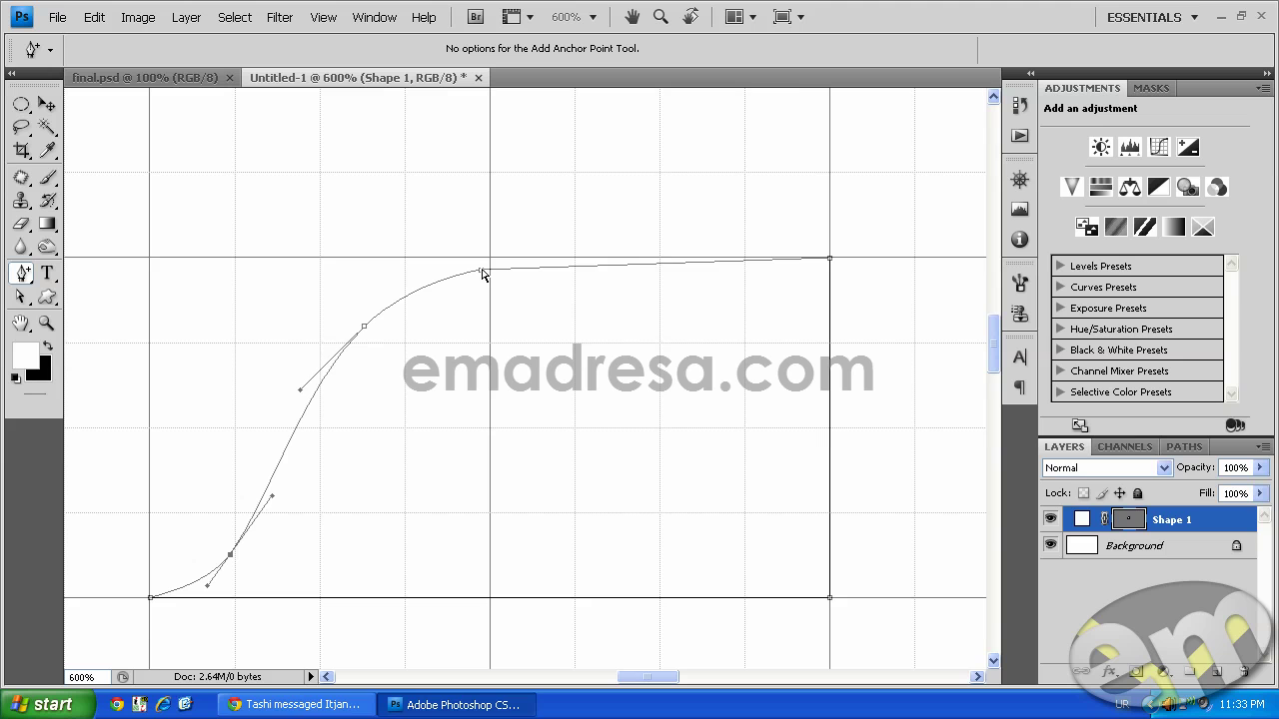
Shift the anchor point at the curve's upper end slightly left and fill the shape with black.
{"action": "left_click_drag", "start_coordinate": [482, 270], "coordinate": [479, 275]}
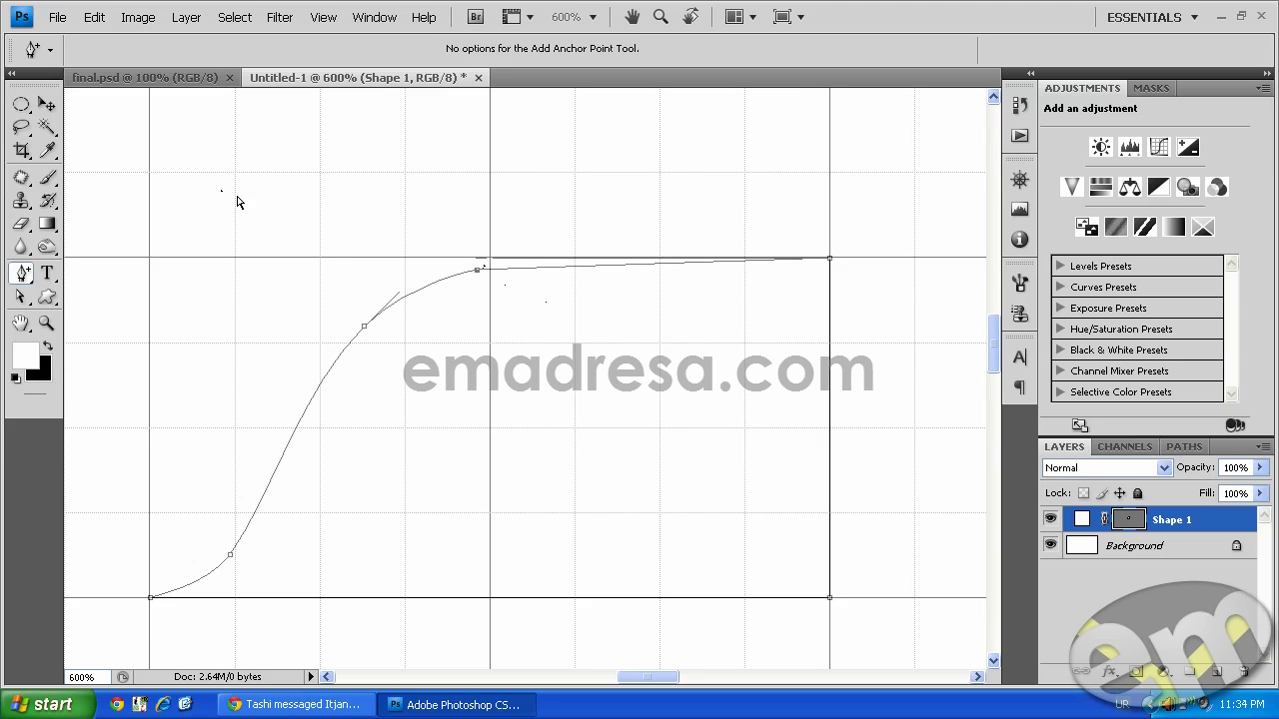
{"action": "key", "text": "ctrl+BackSpace"}
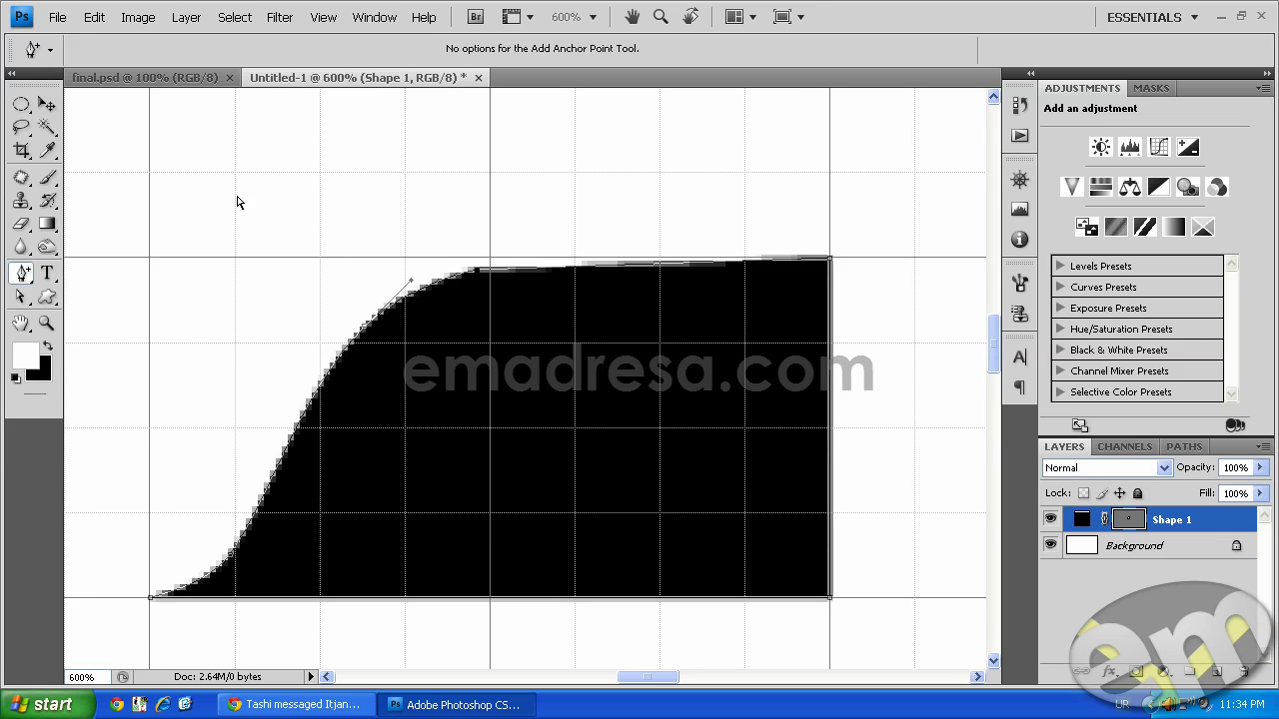
Deselect the shape layer and hide the grid with the document shown at actual pixels.
{"action": "left_click", "coordinate": [46, 322]}
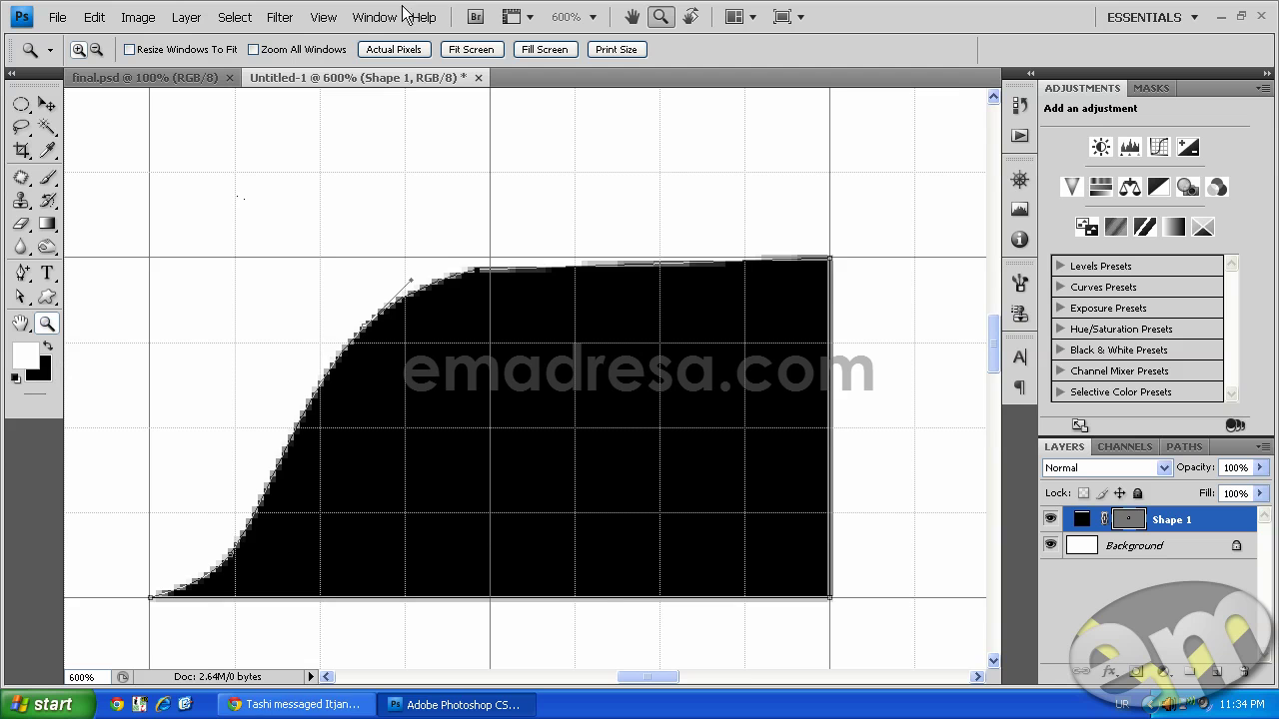
{"action": "left_click", "coordinate": [411, 48]}
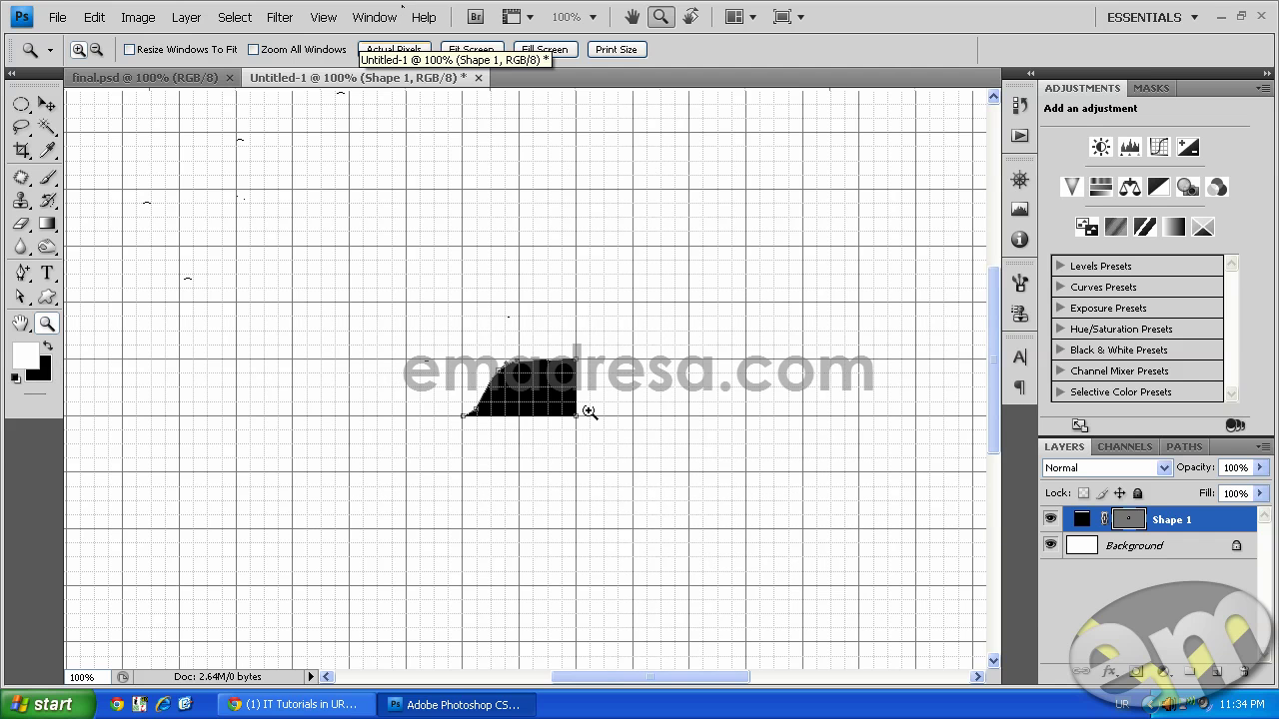
{"action": "left_click", "coordinate": [46, 103]}
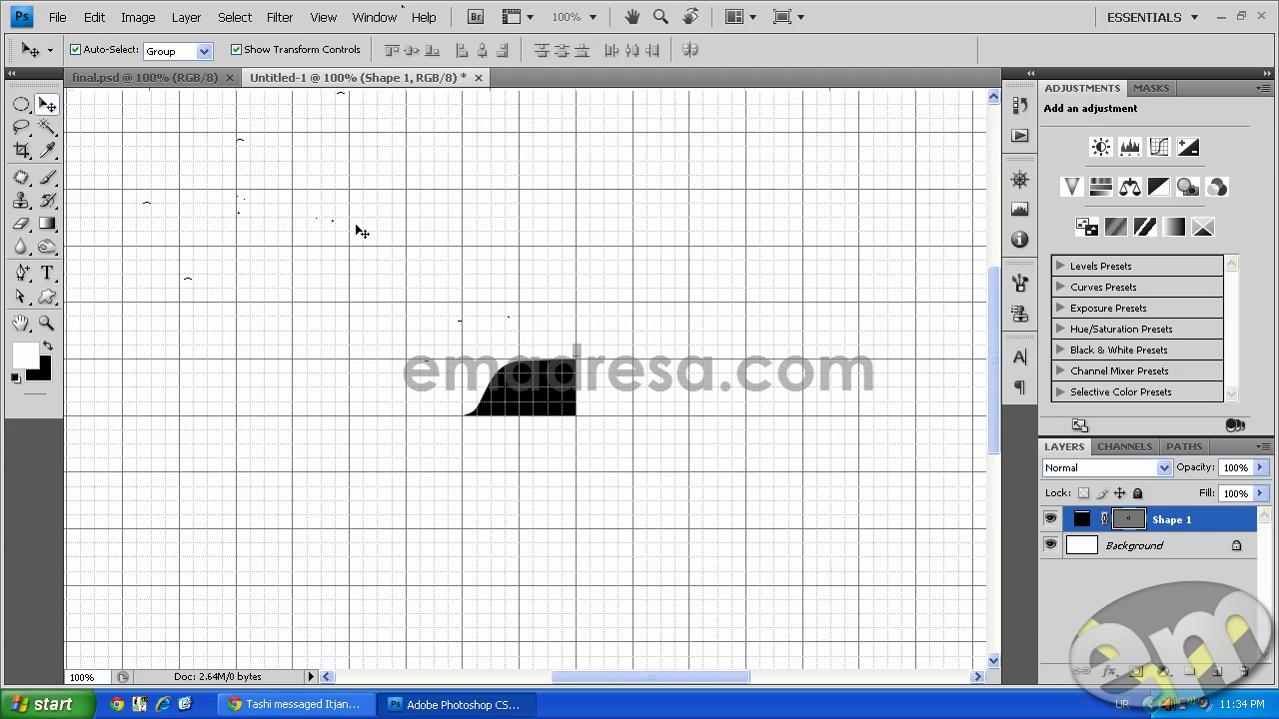
{"action": "left_click", "coordinate": [362, 232]}
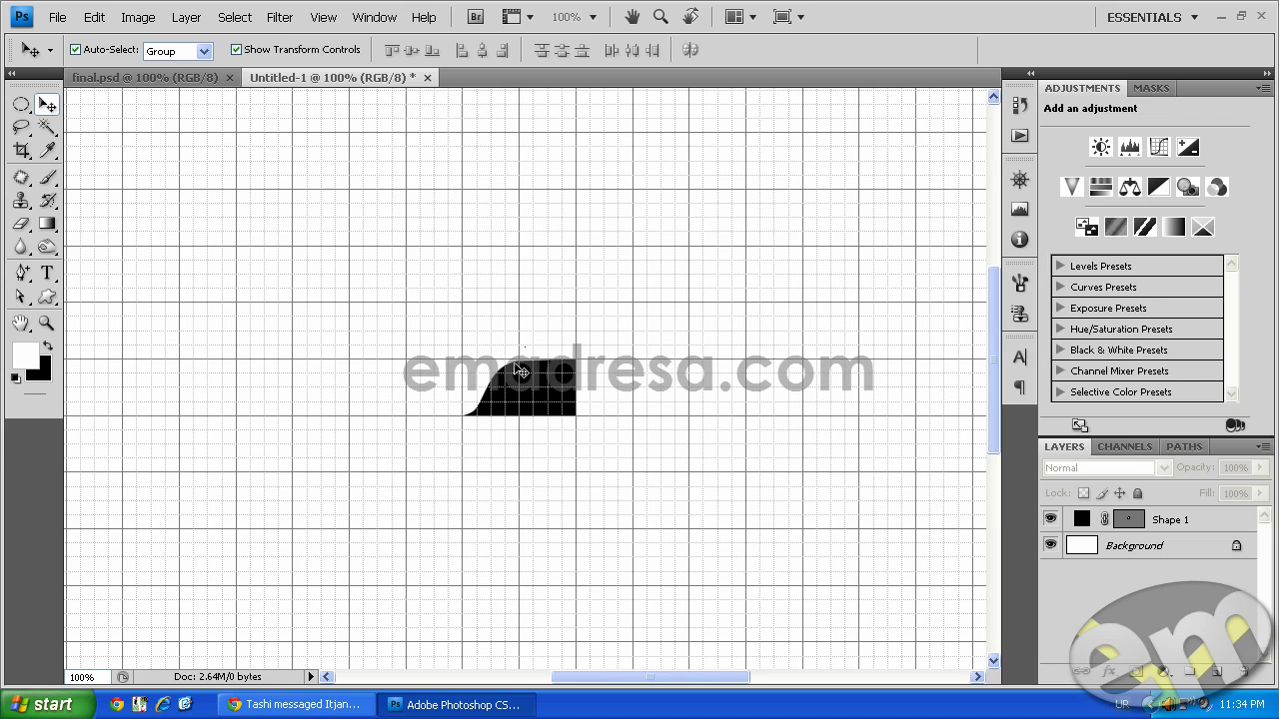
{"action": "left_click", "coordinate": [317, 19]}
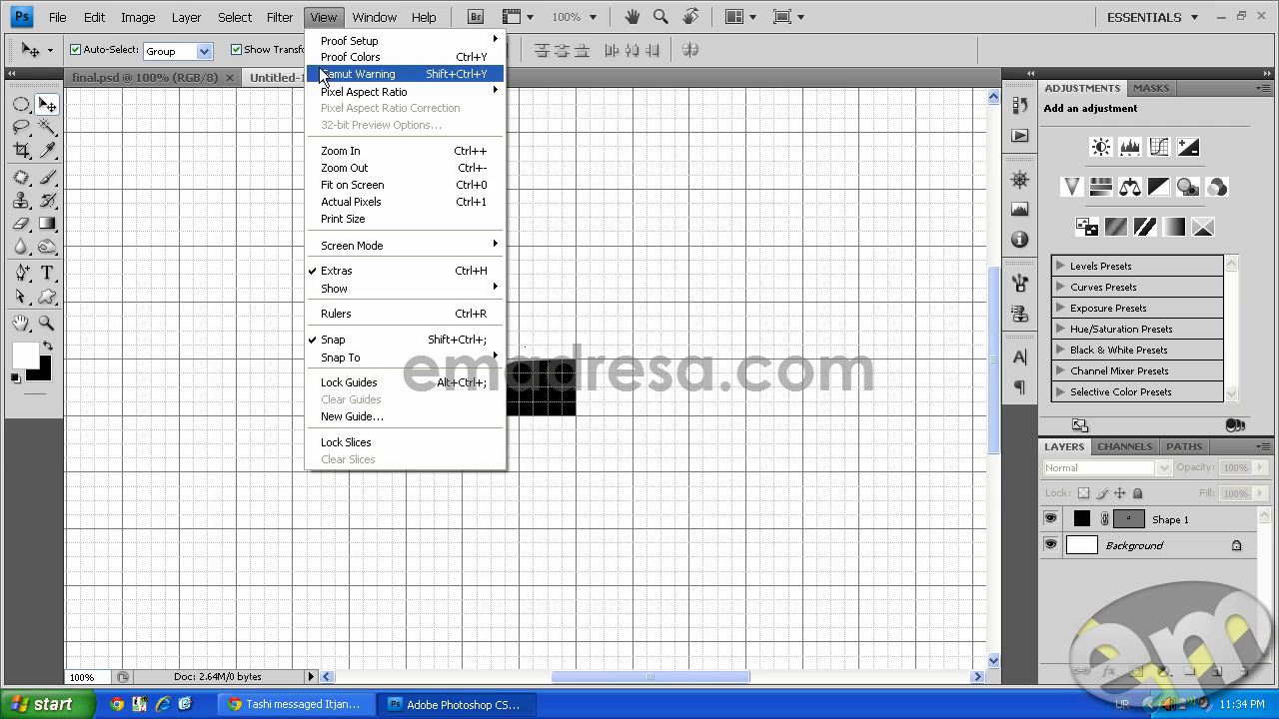
{"action": "mouse_move", "coordinate": [368, 289]}
{"action": "left_click", "coordinate": [559, 341]}
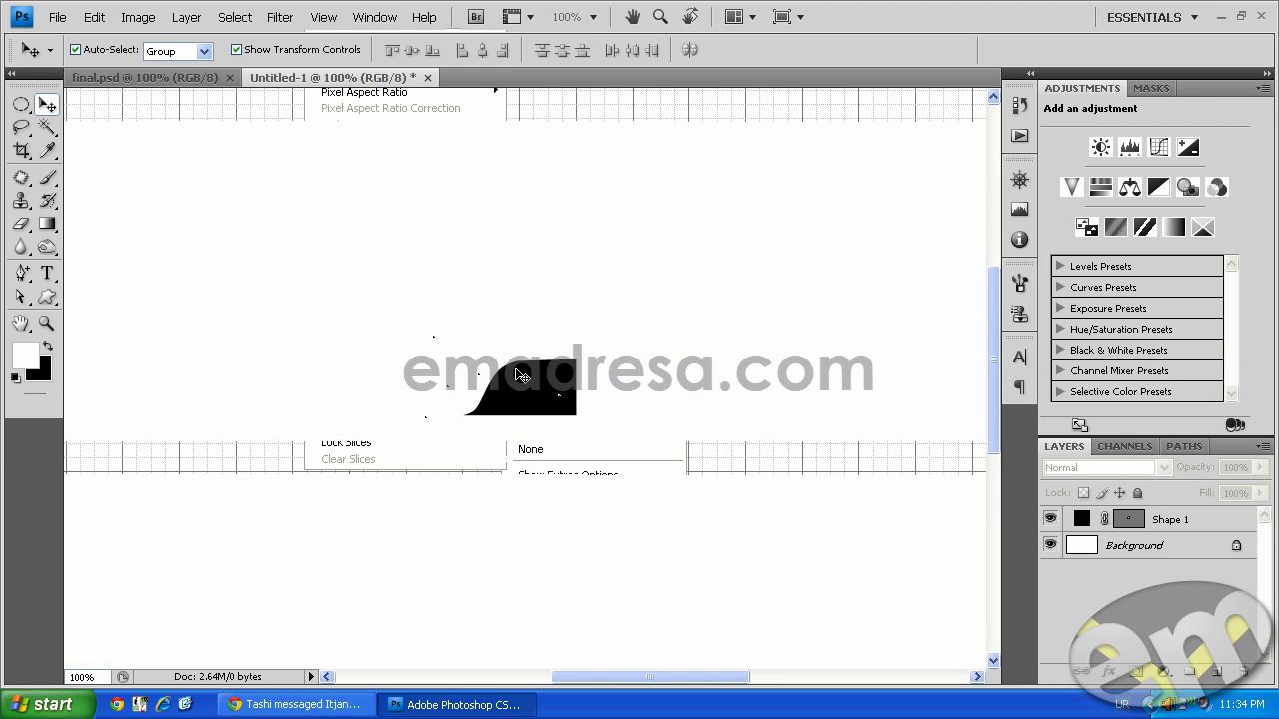
Duplicate the black half-tab shape beside the original at the same height, keeping only one copy.
{"action": "left_click", "coordinate": [121, 78]}
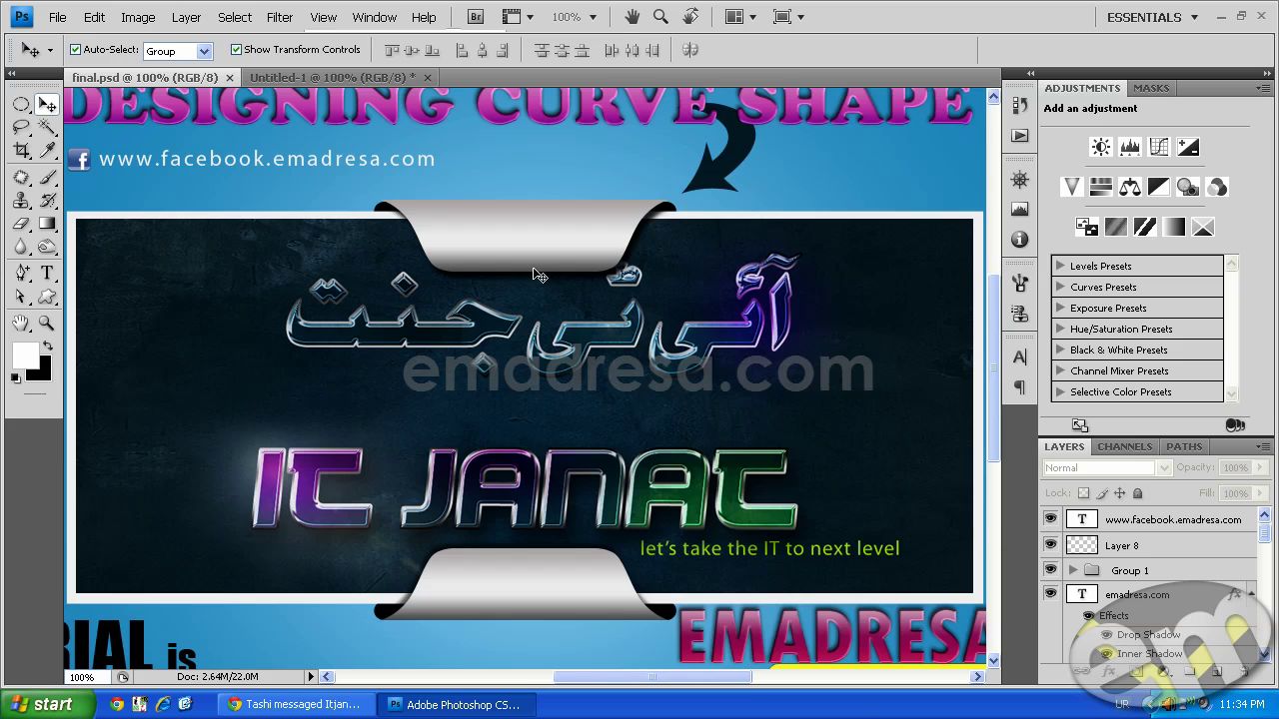
{"action": "left_click", "coordinate": [301, 78]}
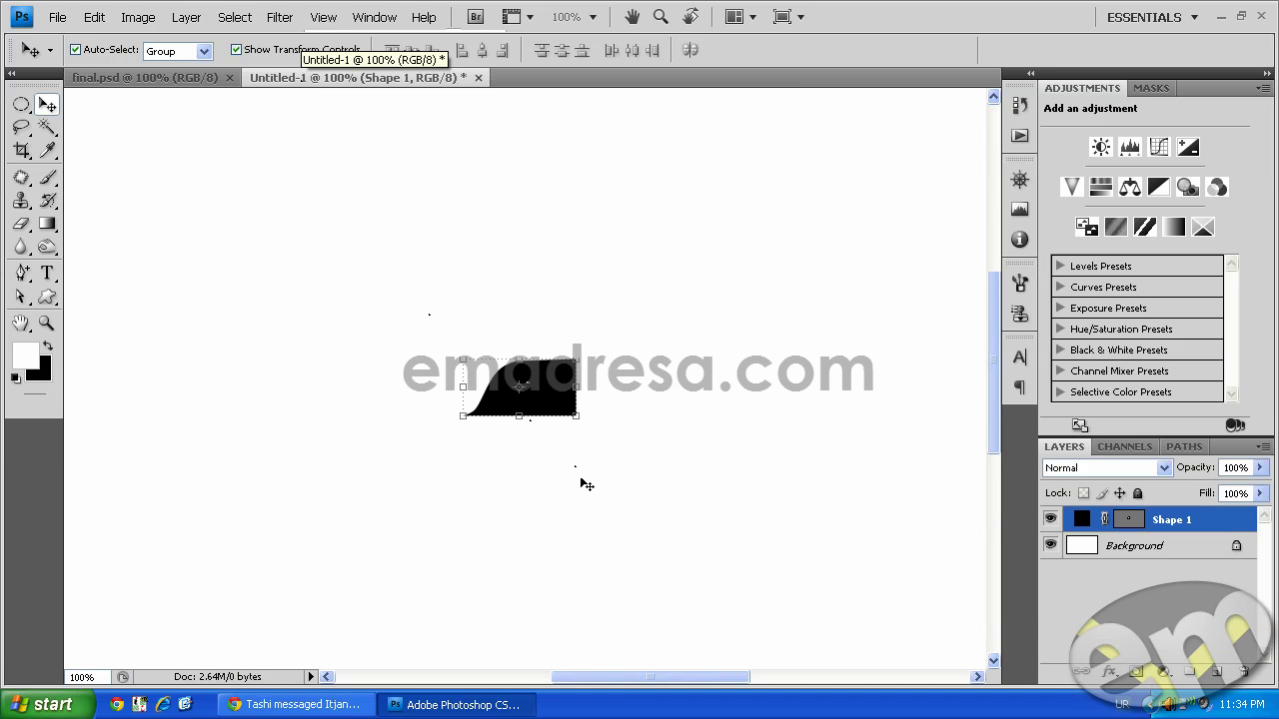
{"action": "left_click_drag", "start_coordinate": [549, 399], "coordinate": [695, 408]}
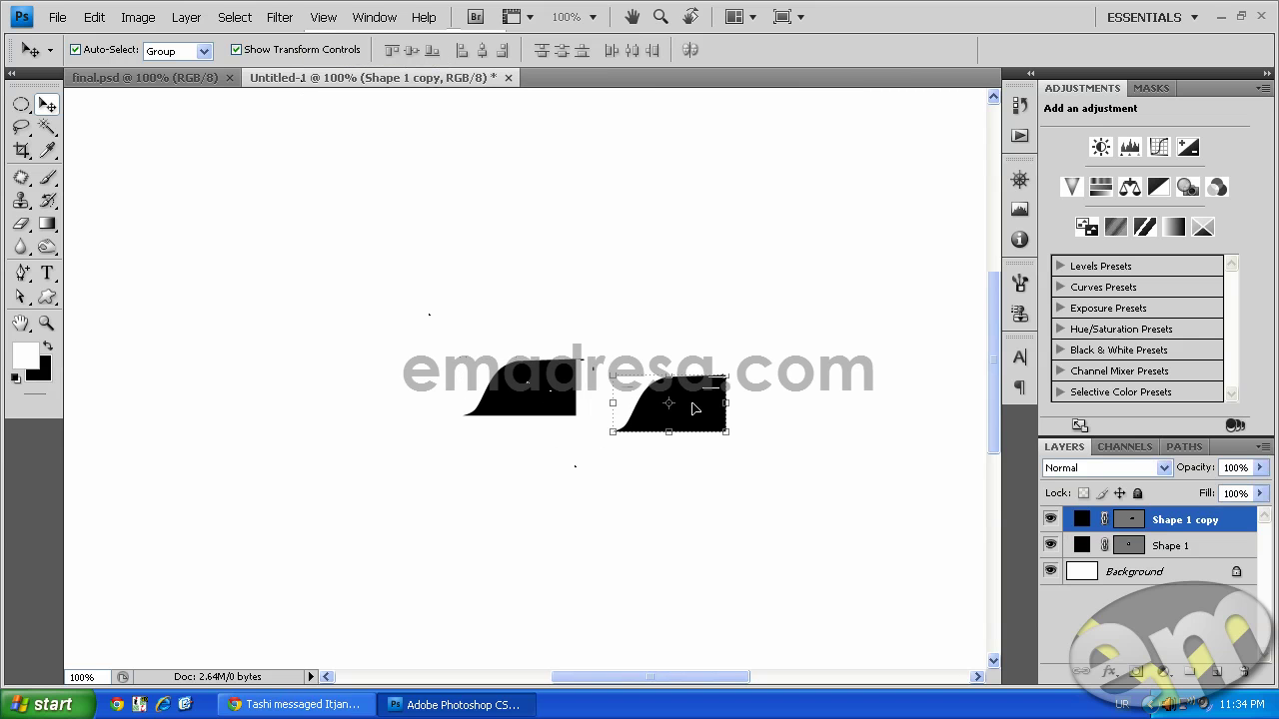
{"action": "key", "text": "ctrl+z"}
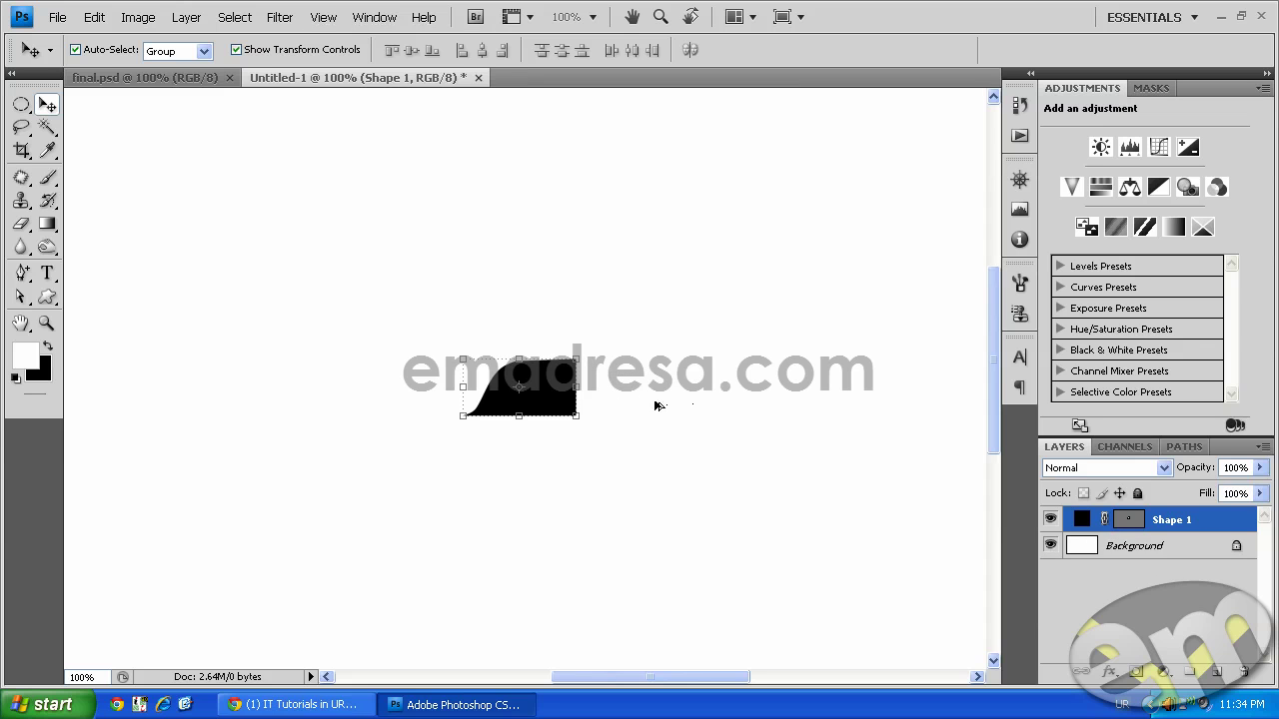
{"action": "left_click_drag", "start_coordinate": [546, 389], "coordinate": [687, 389]}
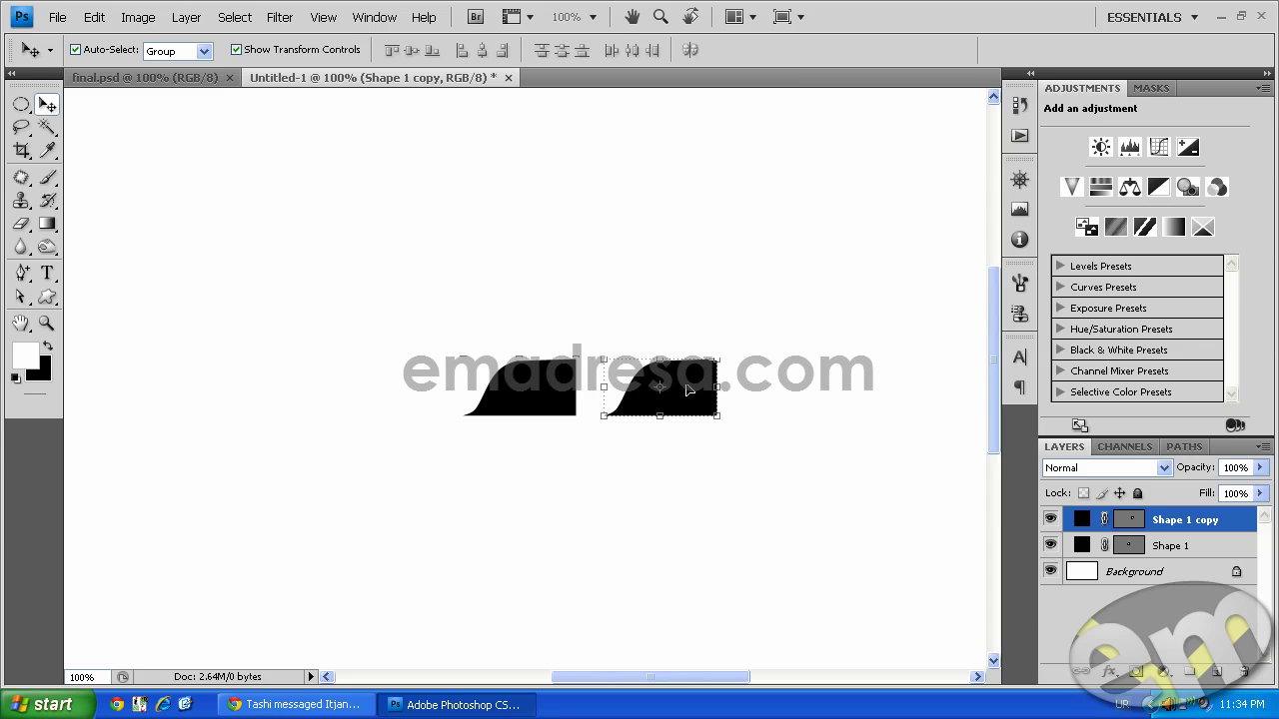
{"action": "key", "text": "ctrl+j"}
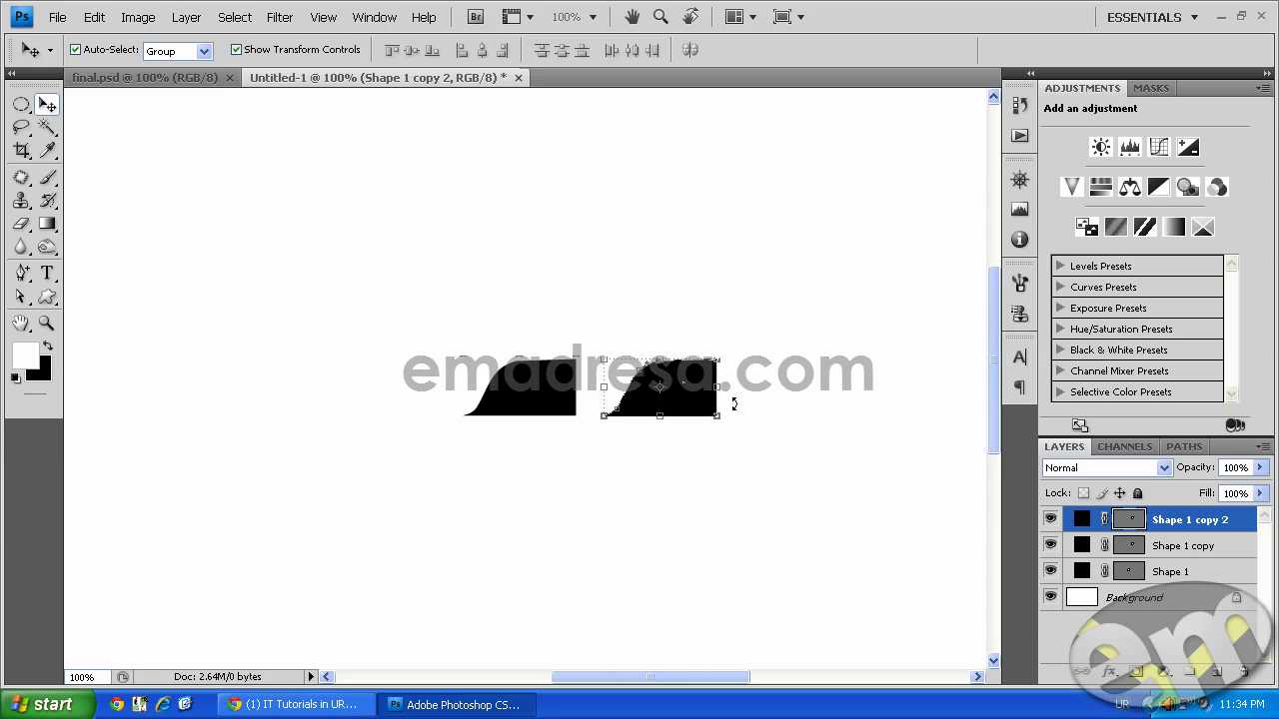
{"action": "left_click_drag", "start_coordinate": [1191, 520], "coordinate": [1244, 672]}
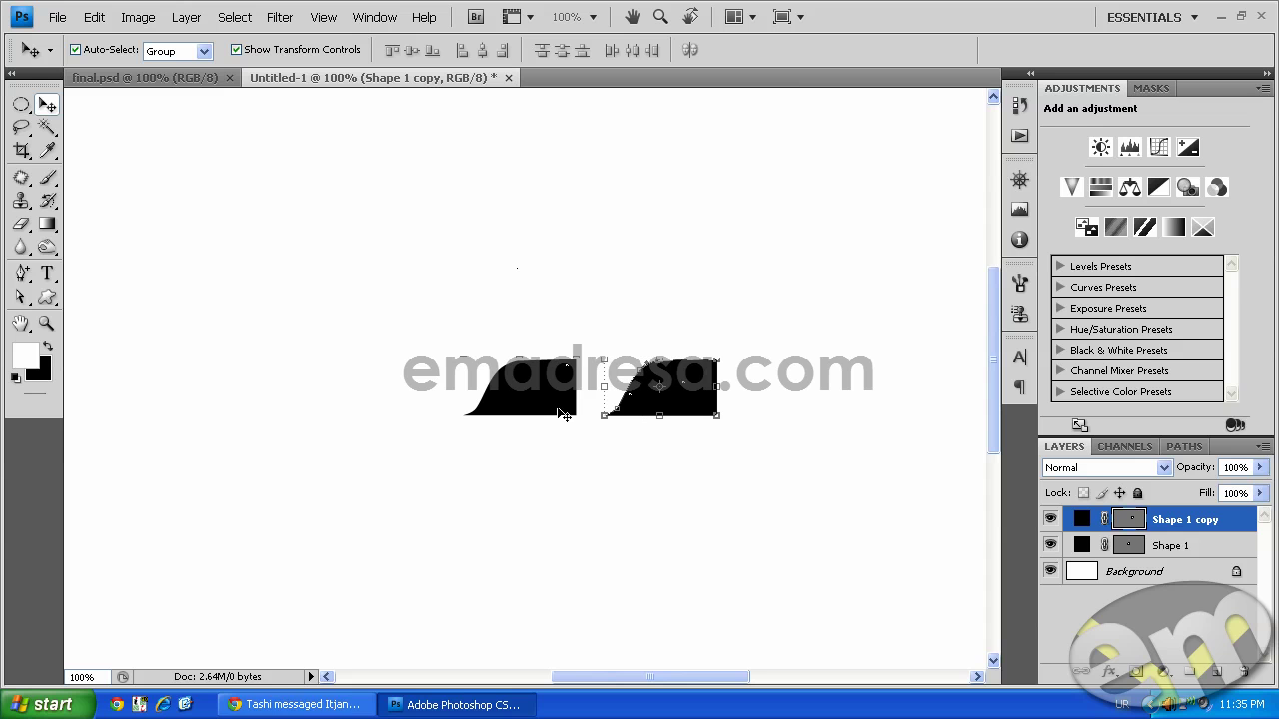
Flip the copied half horizontally and join its straight side to the original's straight side to form a symmetrical tab.
{"action": "left_click", "coordinate": [95, 18]}
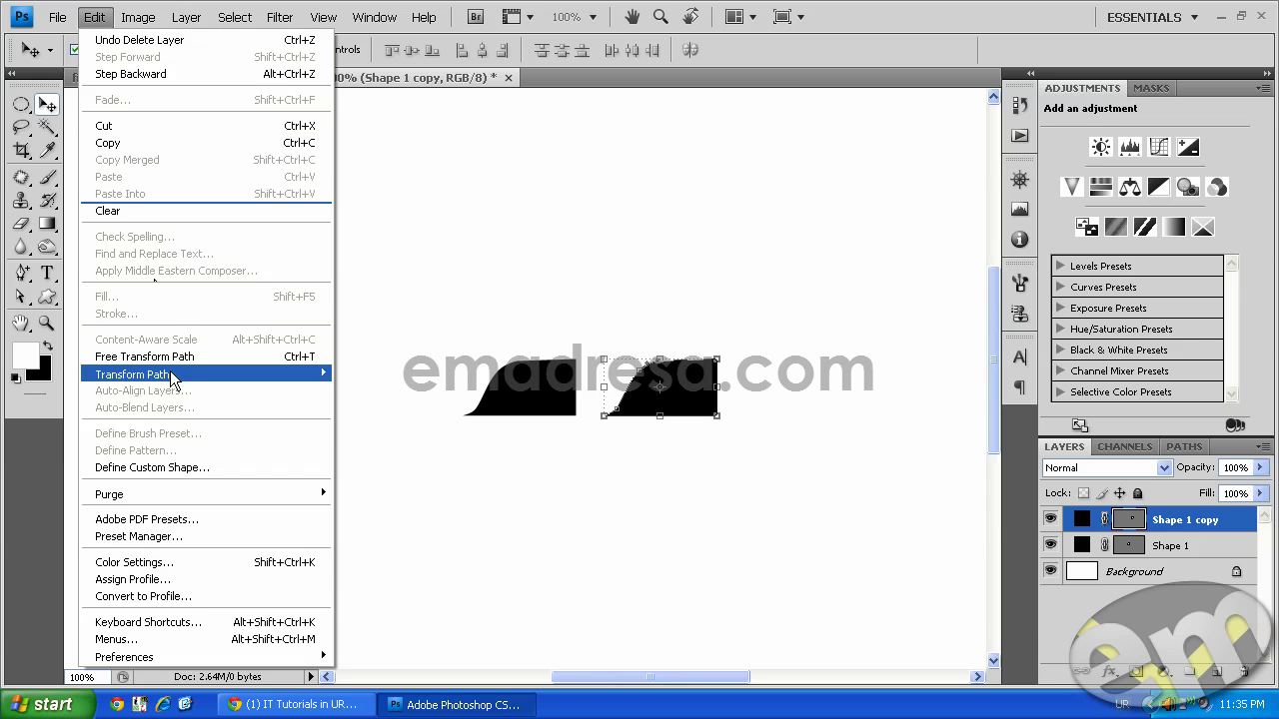
{"action": "mouse_move", "coordinate": [172, 379]}
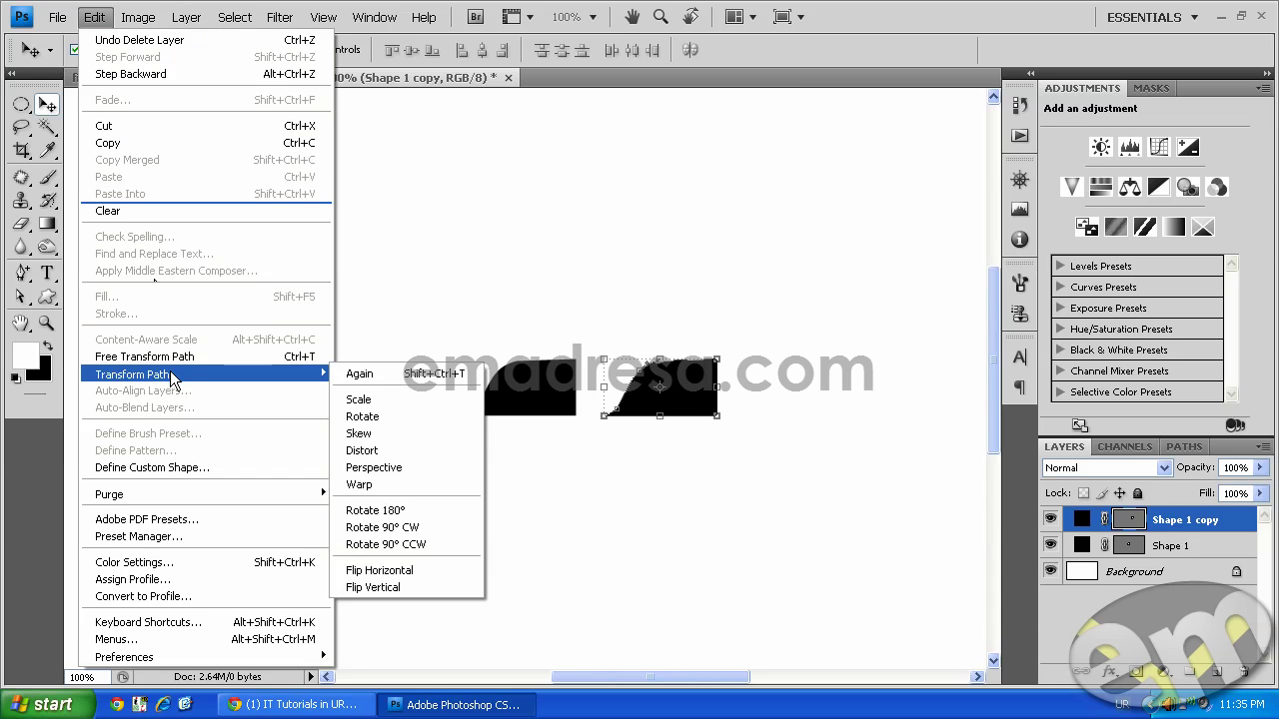
{"action": "left_click", "coordinate": [423, 569]}
{"action": "left_click_drag", "start_coordinate": [639, 392], "coordinate": [611, 391]}
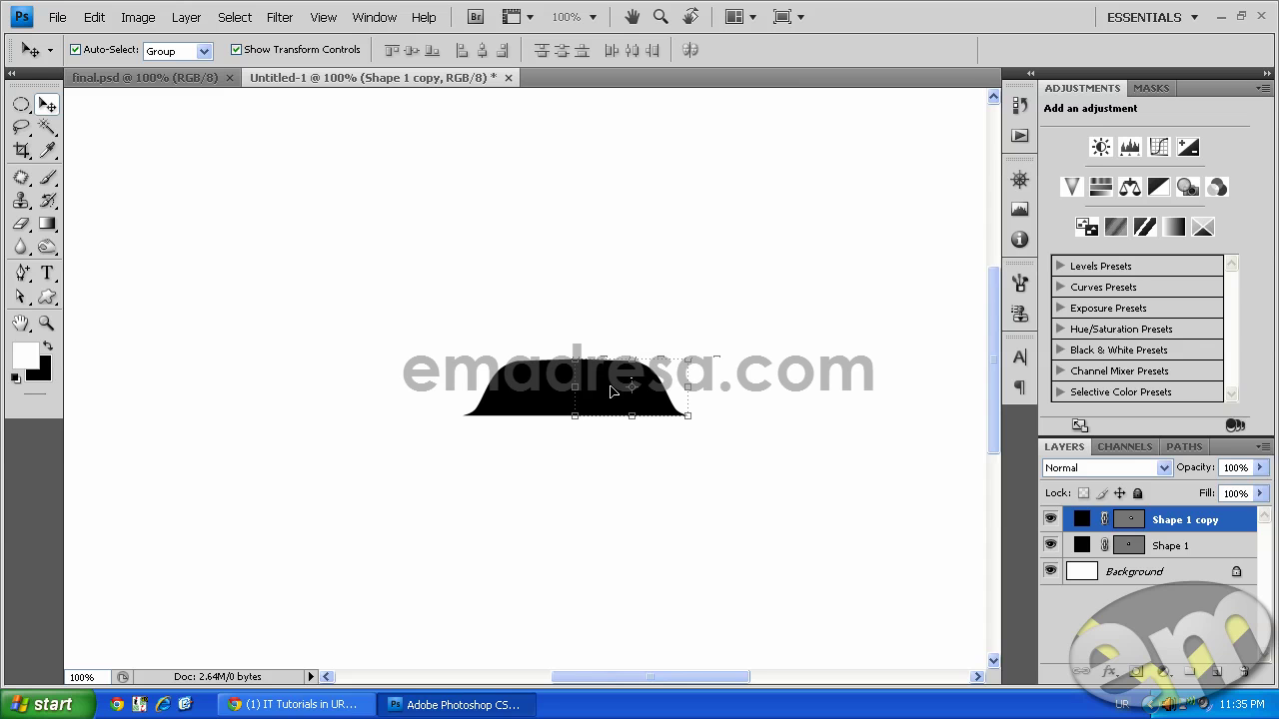
Select both halves of the tab and merge them into a single layer.
{"action": "left_click", "coordinate": [618, 463]}
{"action": "left_click_drag", "start_coordinate": [723, 460], "coordinate": [432, 345]}
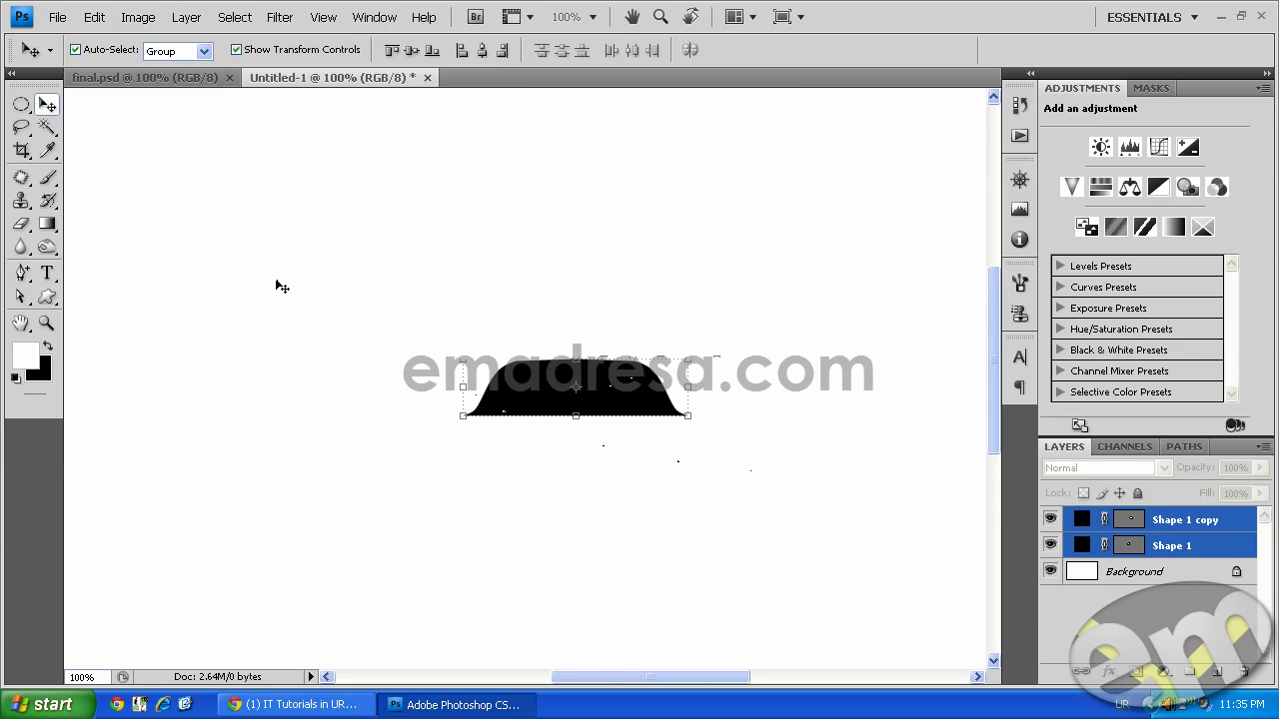
{"action": "key", "text": "ctrl+e"}
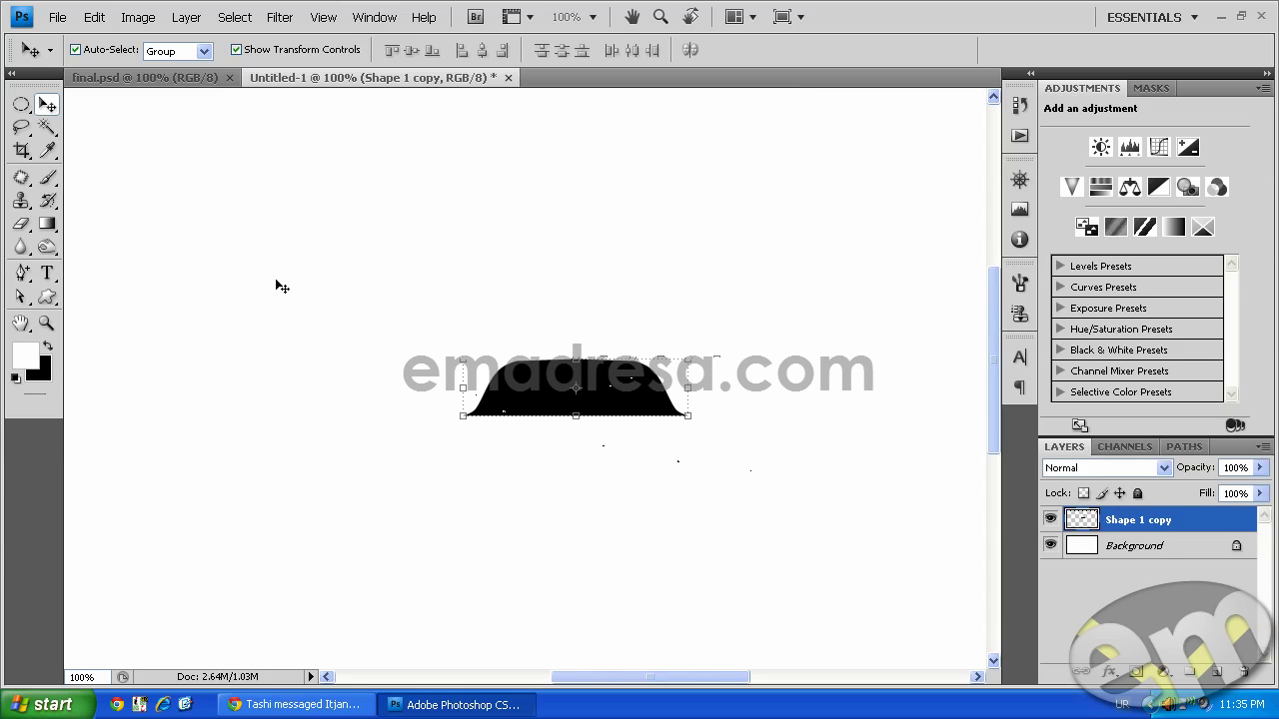
Check the tab on the final.psd banner, return to the untitled document and duplicate the merged tab layer.
{"action": "left_click", "coordinate": [134, 78]}
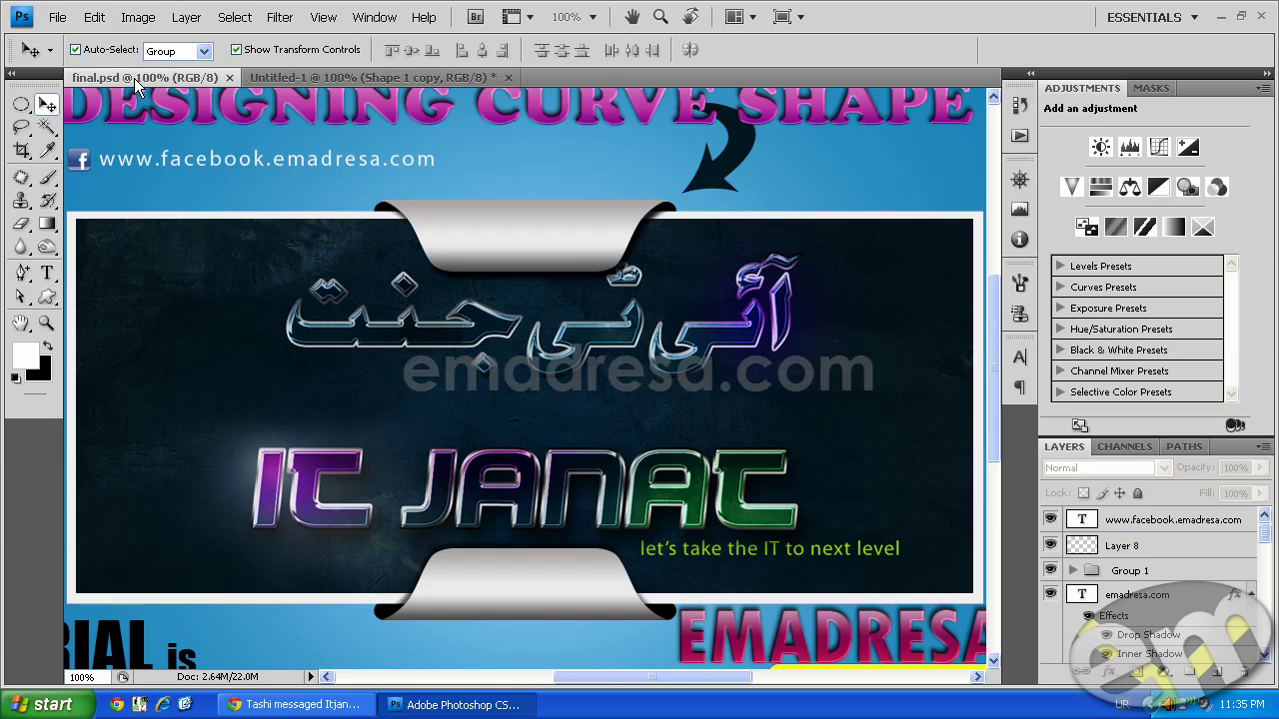
{"action": "left_click", "coordinate": [330, 79]}
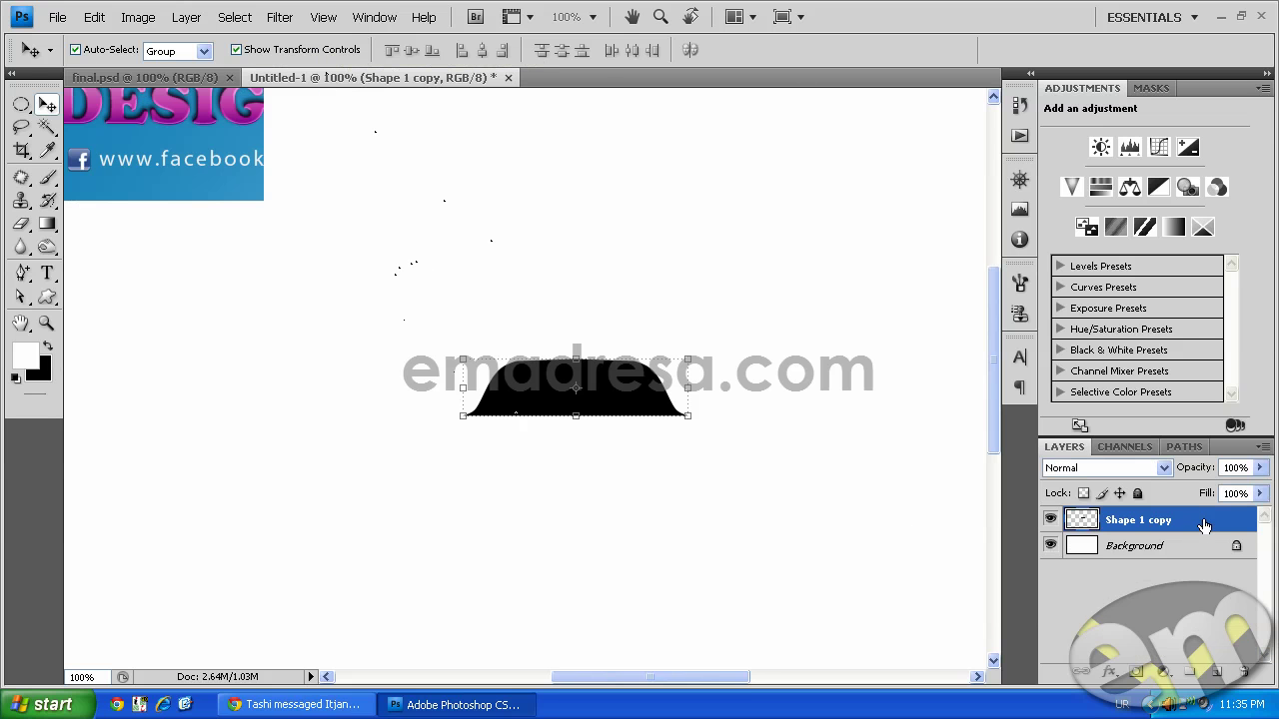
{"action": "left_click_drag", "start_coordinate": [1199, 520], "coordinate": [1216, 671]}
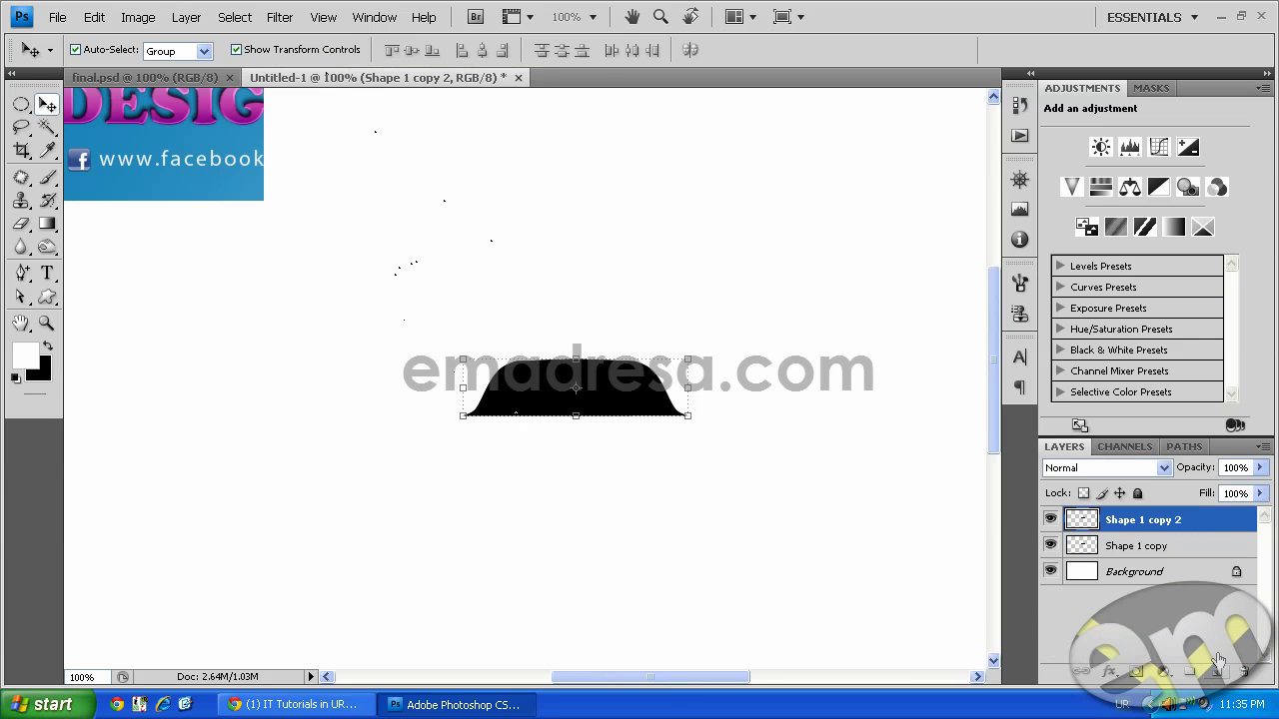
Enable a Gradient Overlay layer style on the duplicated tab layer.
{"action": "double_click", "coordinate": [1209, 522]}
{"action": "left_click_drag", "start_coordinate": [745, 257], "coordinate": [815, 164]}
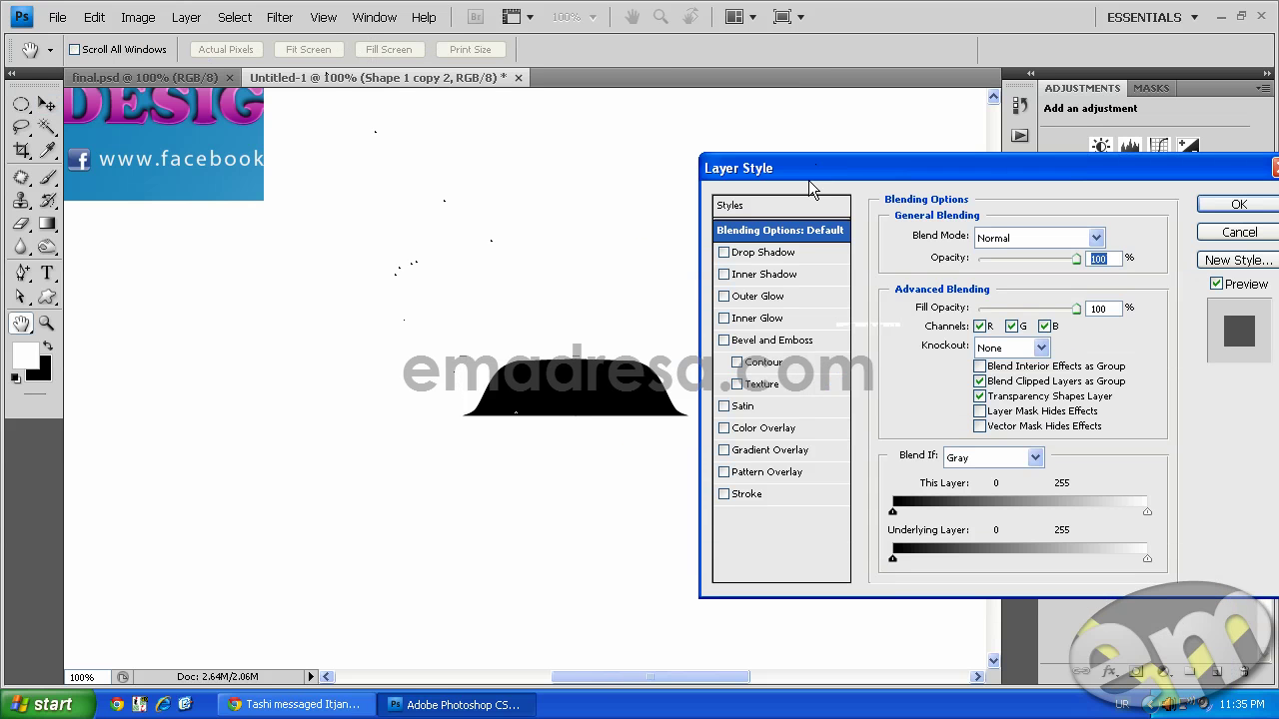
{"action": "left_click", "coordinate": [725, 451]}
{"action": "left_click", "coordinate": [761, 454]}
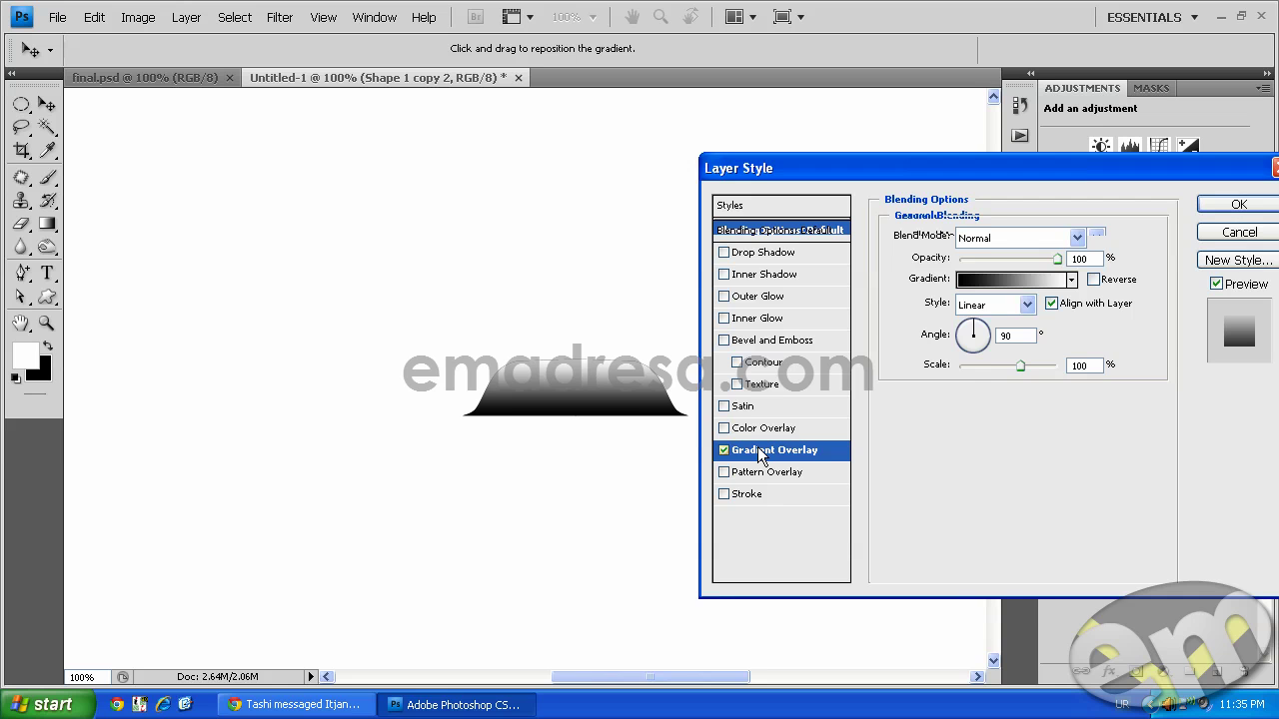
Set the overlay gradient's starting colour stop to #545454, switching the keyboard input language to English (United States).
{"action": "left_click", "coordinate": [983, 286]}
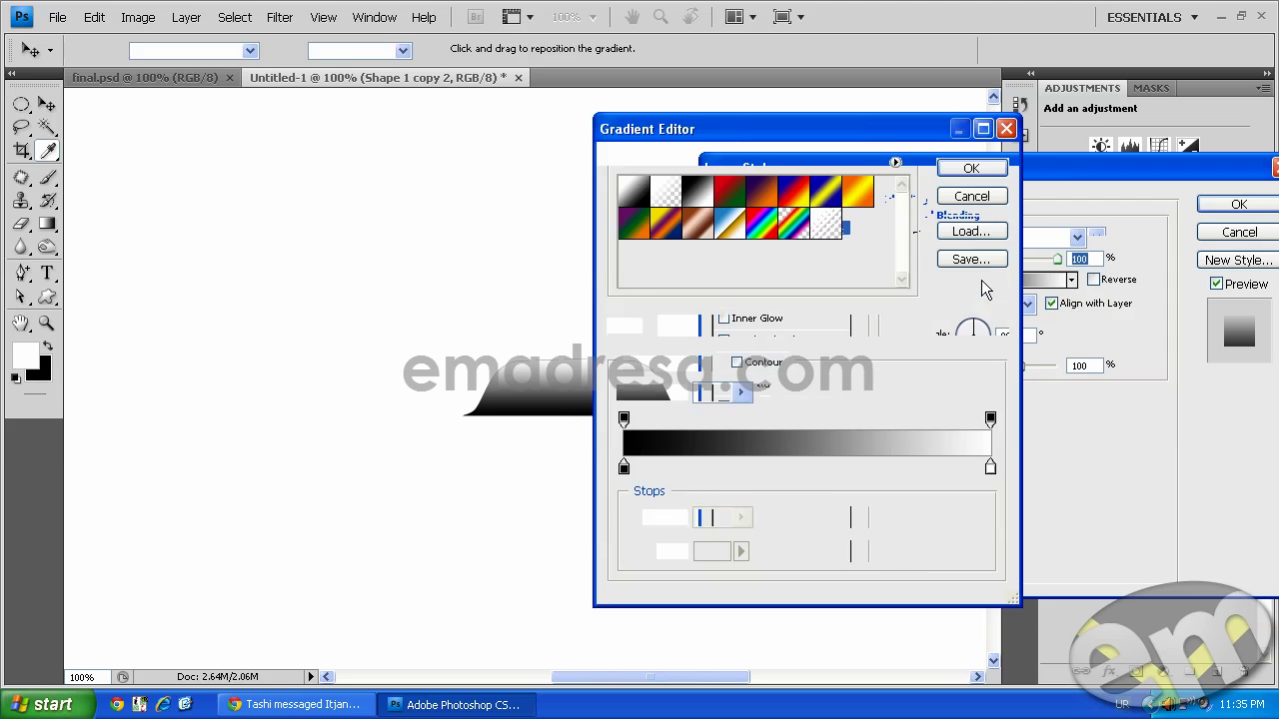
{"action": "double_click", "coordinate": [622, 469]}
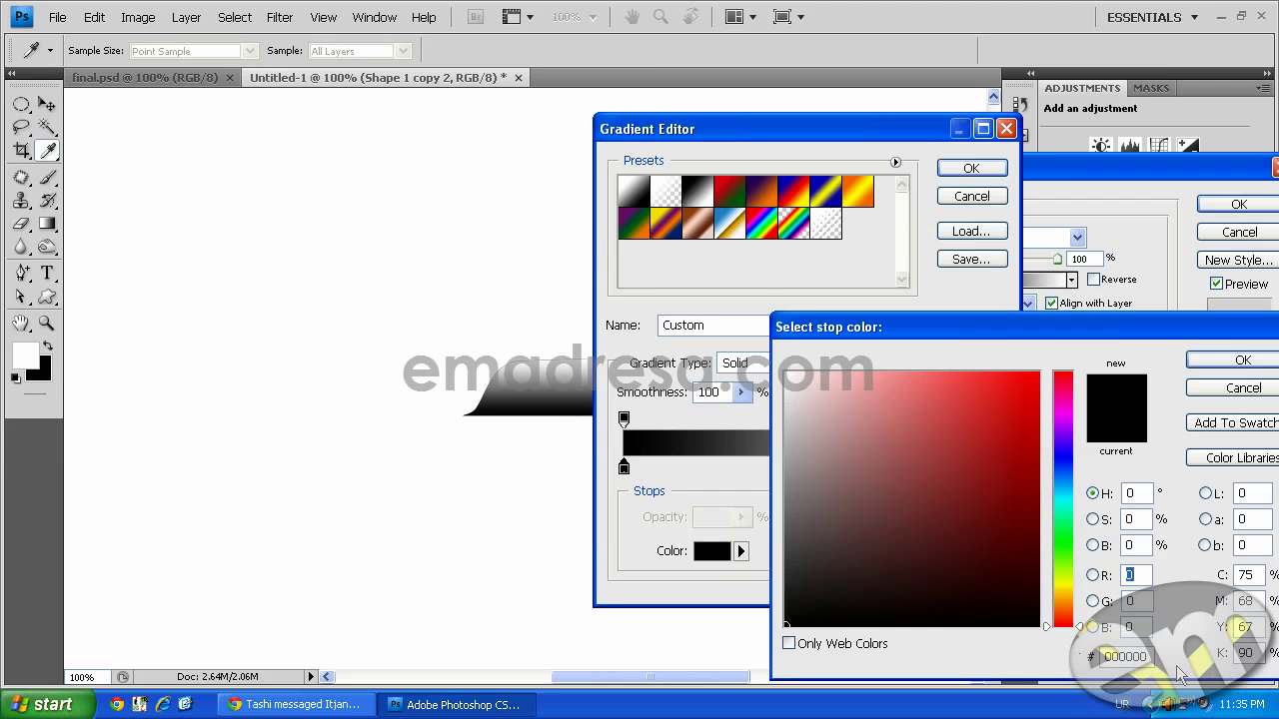
{"action": "left_click", "coordinate": [1136, 656]}
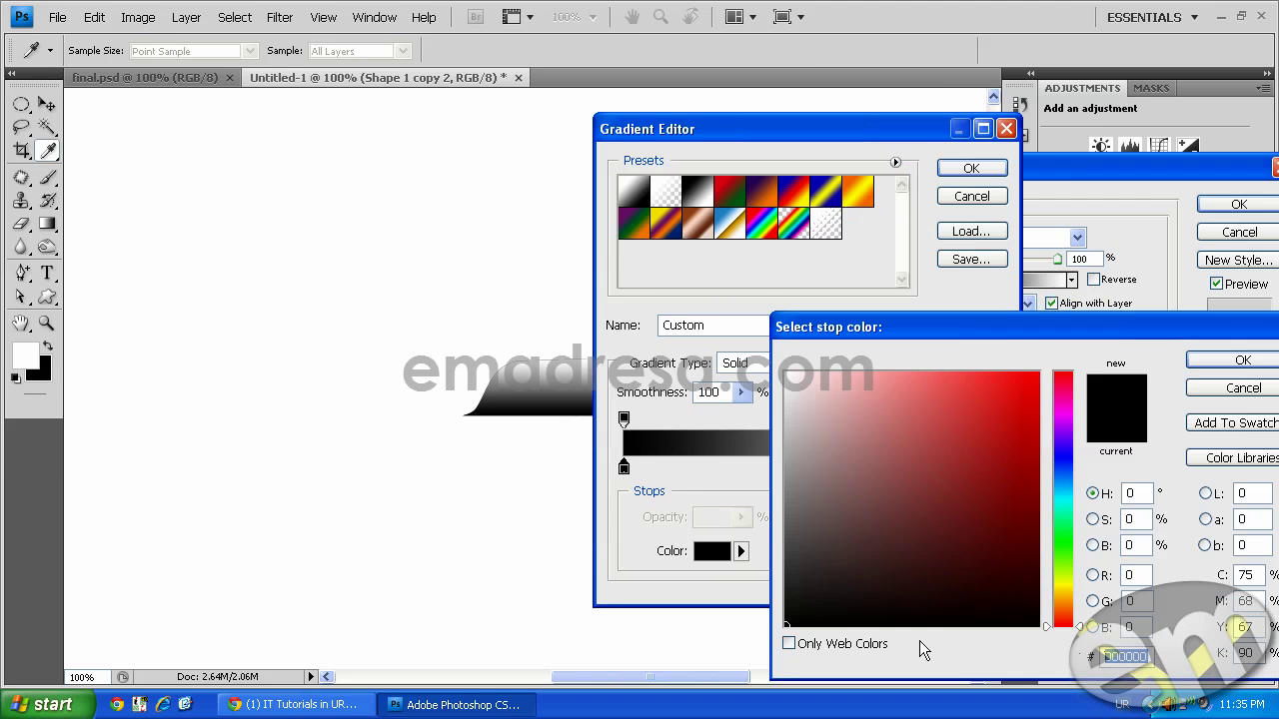
{"action": "left_click", "coordinate": [1121, 704]}
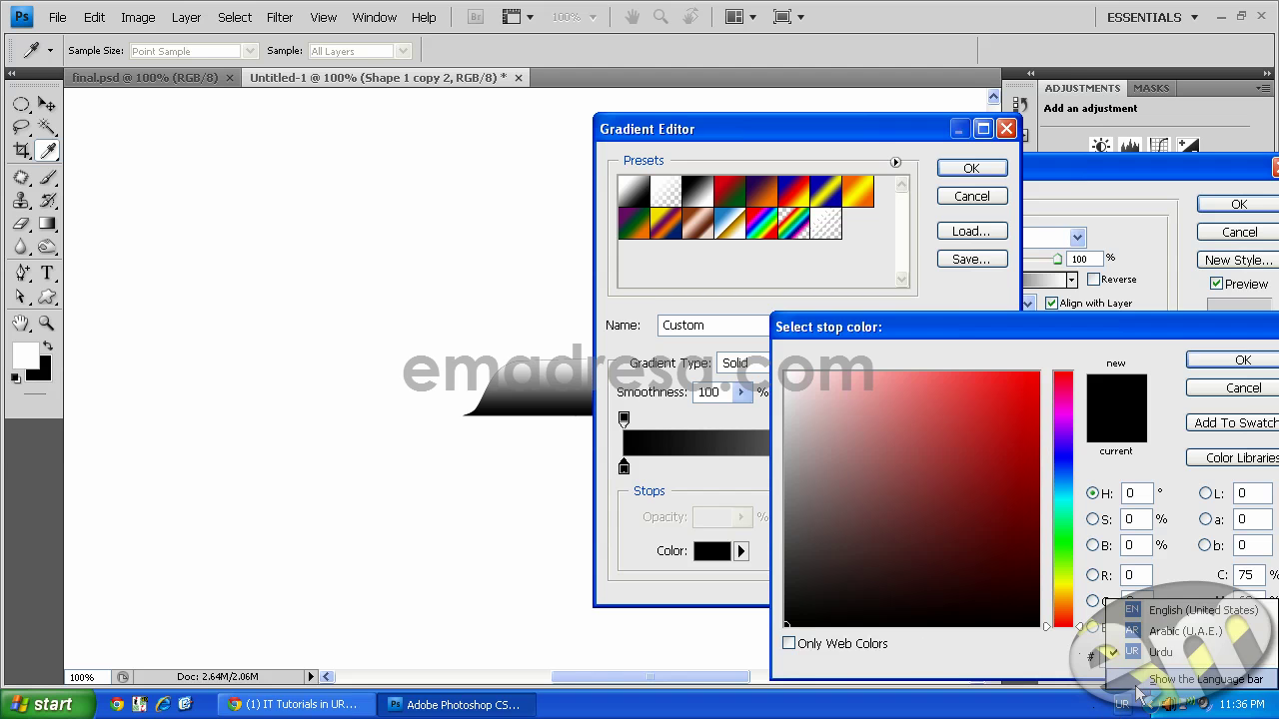
{"action": "left_click", "coordinate": [1148, 623]}
{"action": "type", "text": "545454"}
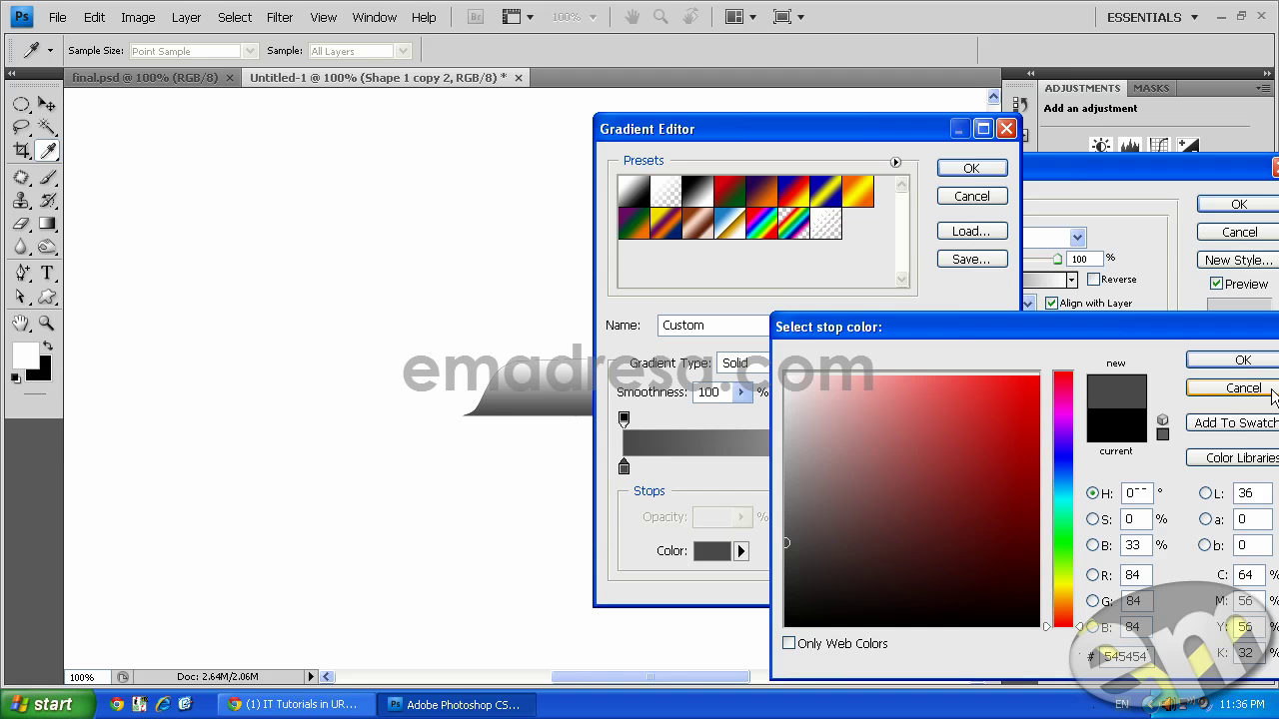
{"action": "left_click", "coordinate": [1239, 361]}
Set the overlay gradient's end colour stop to #adadad.
{"action": "double_click", "coordinate": [991, 470]}
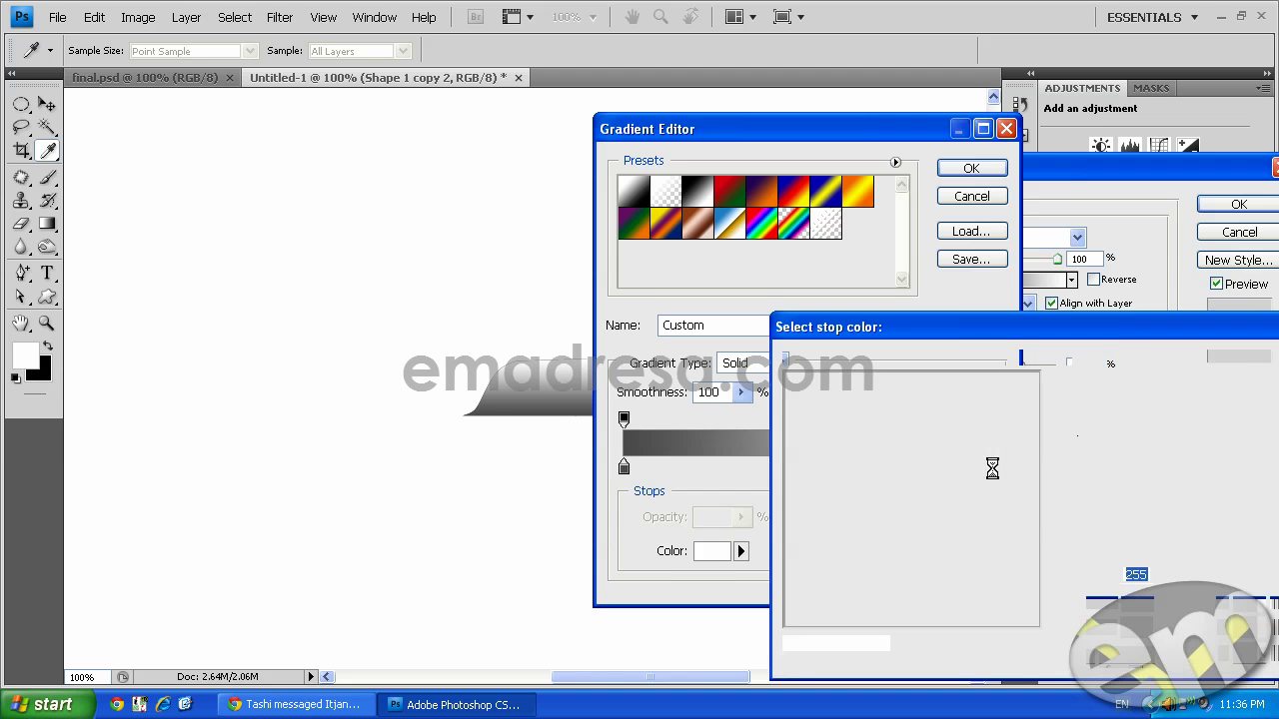
{"action": "double_click", "coordinate": [1119, 655]}
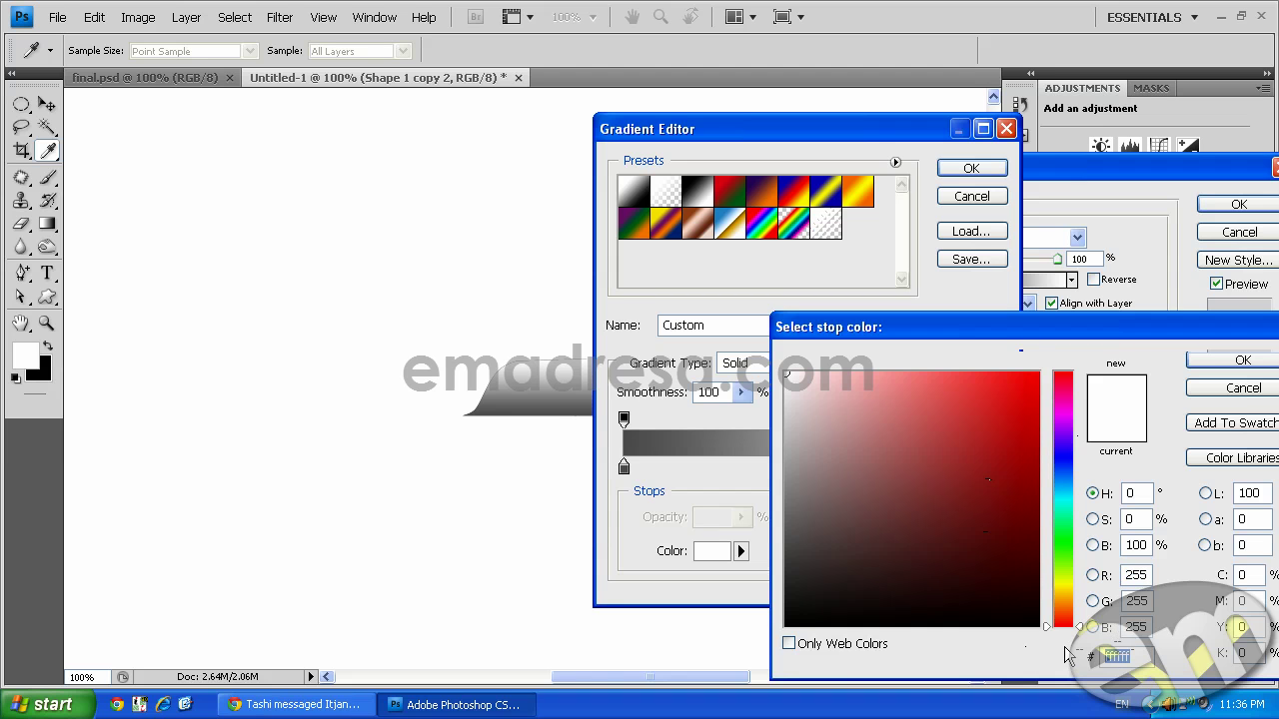
{"action": "type", "text": "0000ad"}
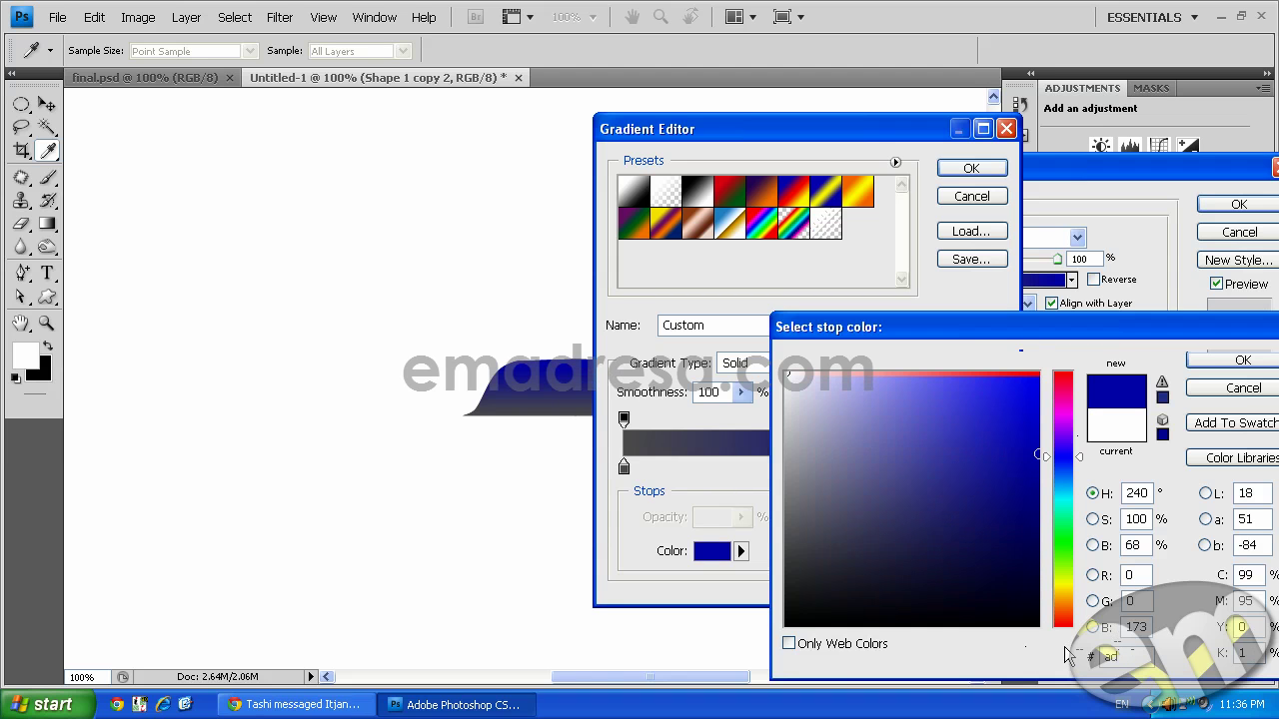
{"action": "key", "text": "BackSpace"}
{"action": "key", "text": "BackSpace"}
{"action": "key", "text": "BackSpace"}
{"action": "key", "text": "BackSpace"}
{"action": "key", "text": "BackSpace"}
{"action": "key", "text": "BackSpace"}
{"action": "type", "text": "adadad"}
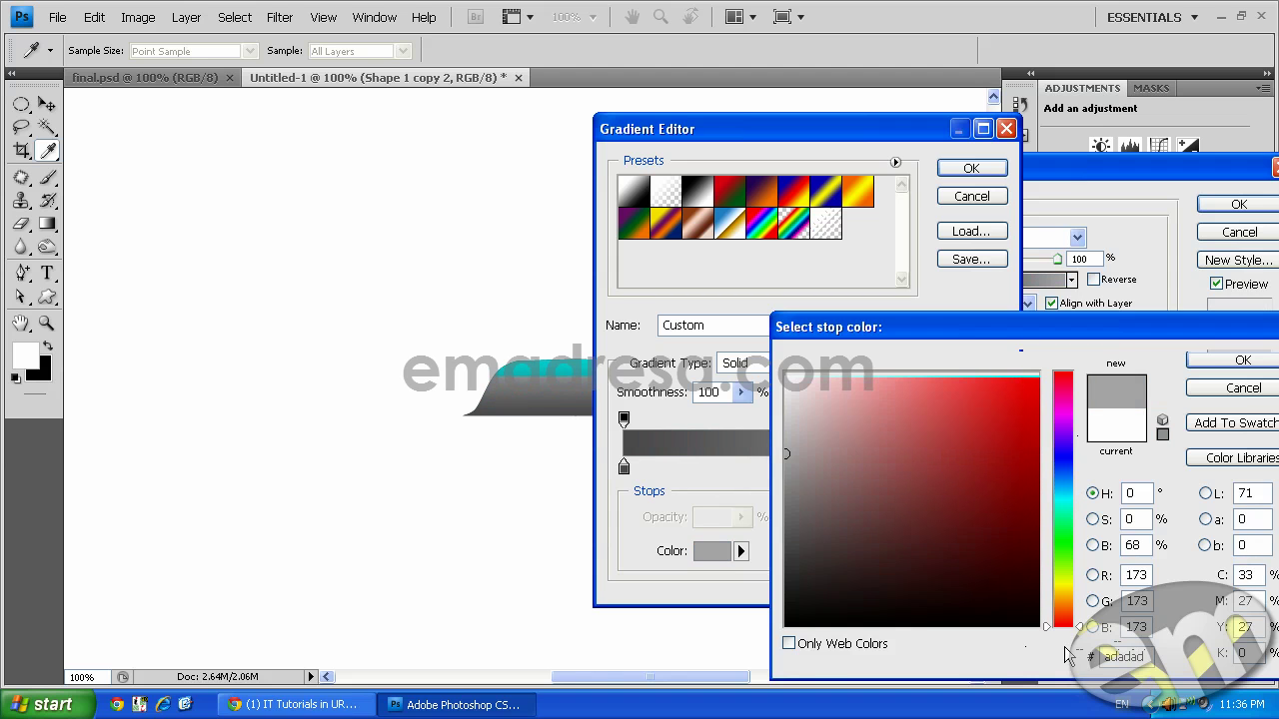
{"action": "left_click", "coordinate": [1240, 362]}
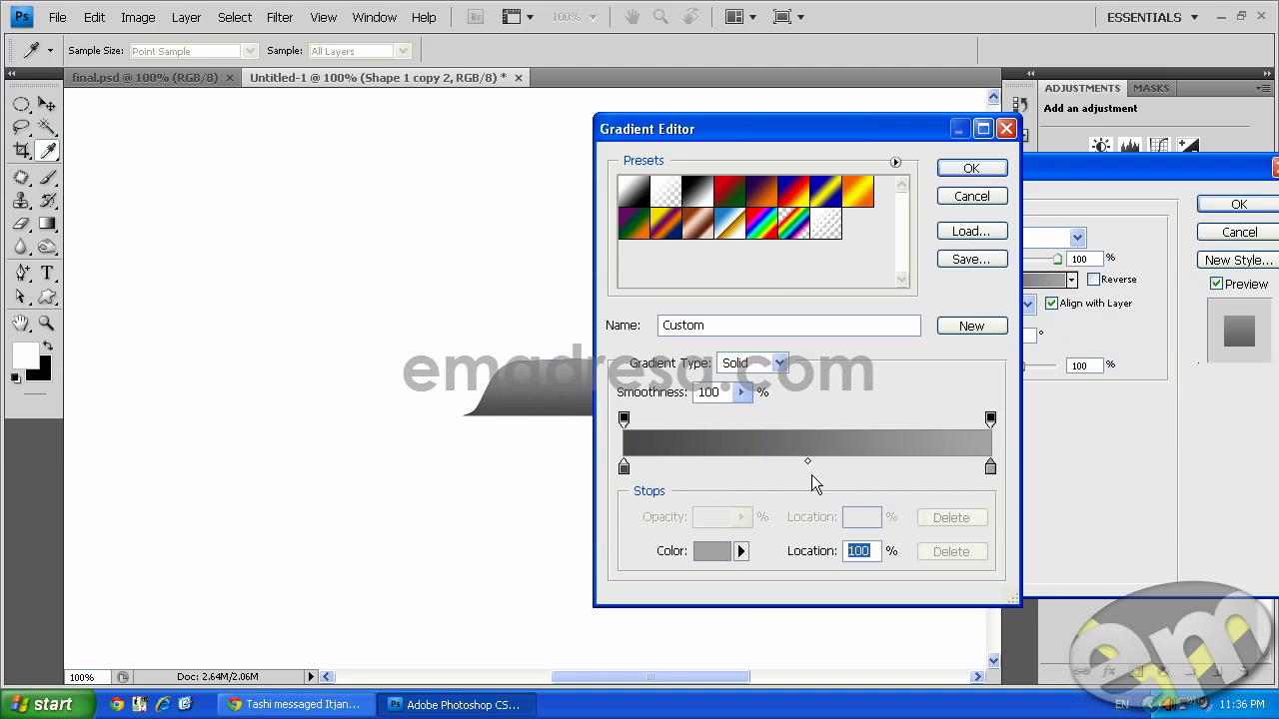
Add a middle colour stop of #eeeeee at about 49% to the overlay gradient and accept the gradient.
{"action": "double_click", "coordinate": [802, 470]}
{"action": "double_click", "coordinate": [1123, 656]}
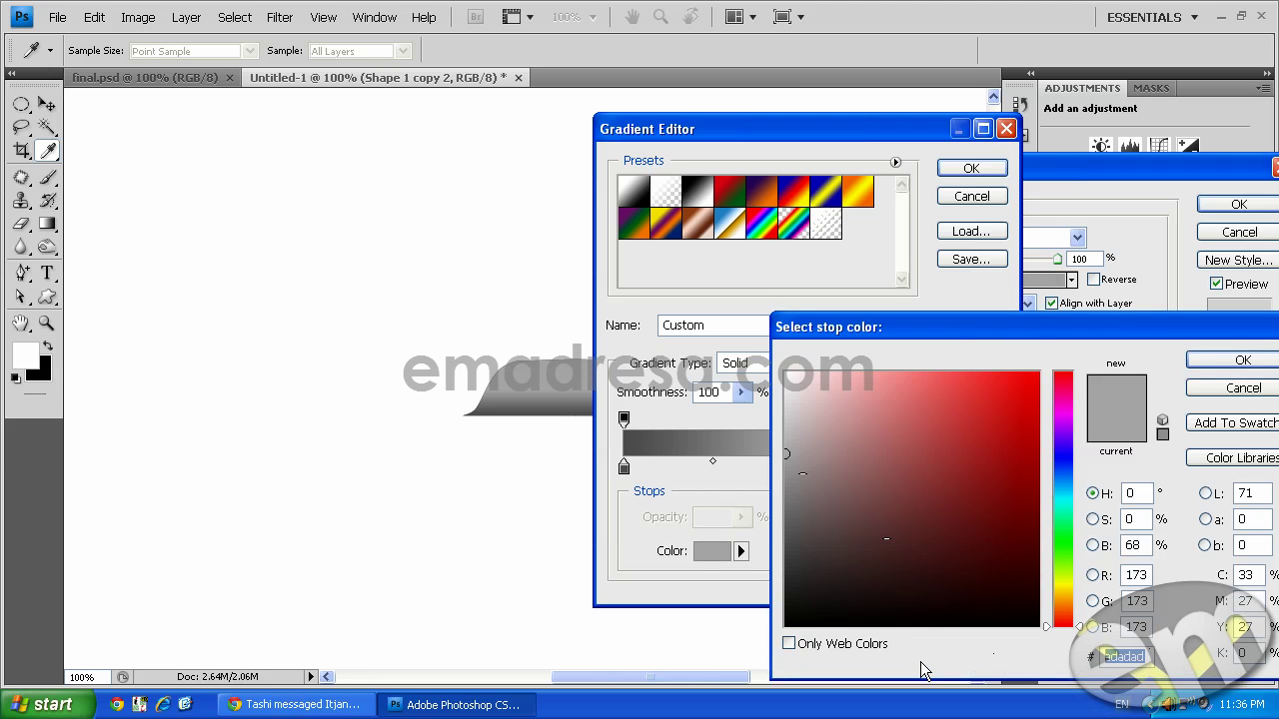
{"action": "type", "text": "0000ee"}
{"action": "type", "text": "eeeeee"}
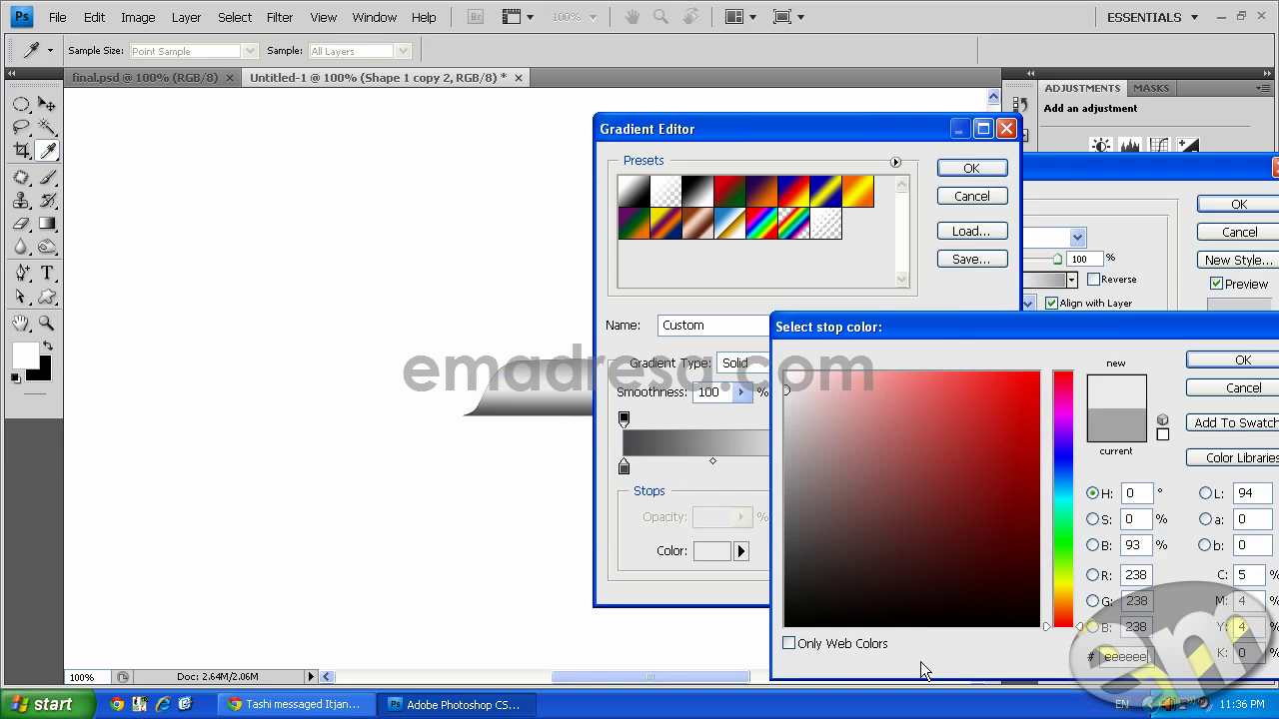
{"action": "left_click", "coordinate": [1214, 360]}
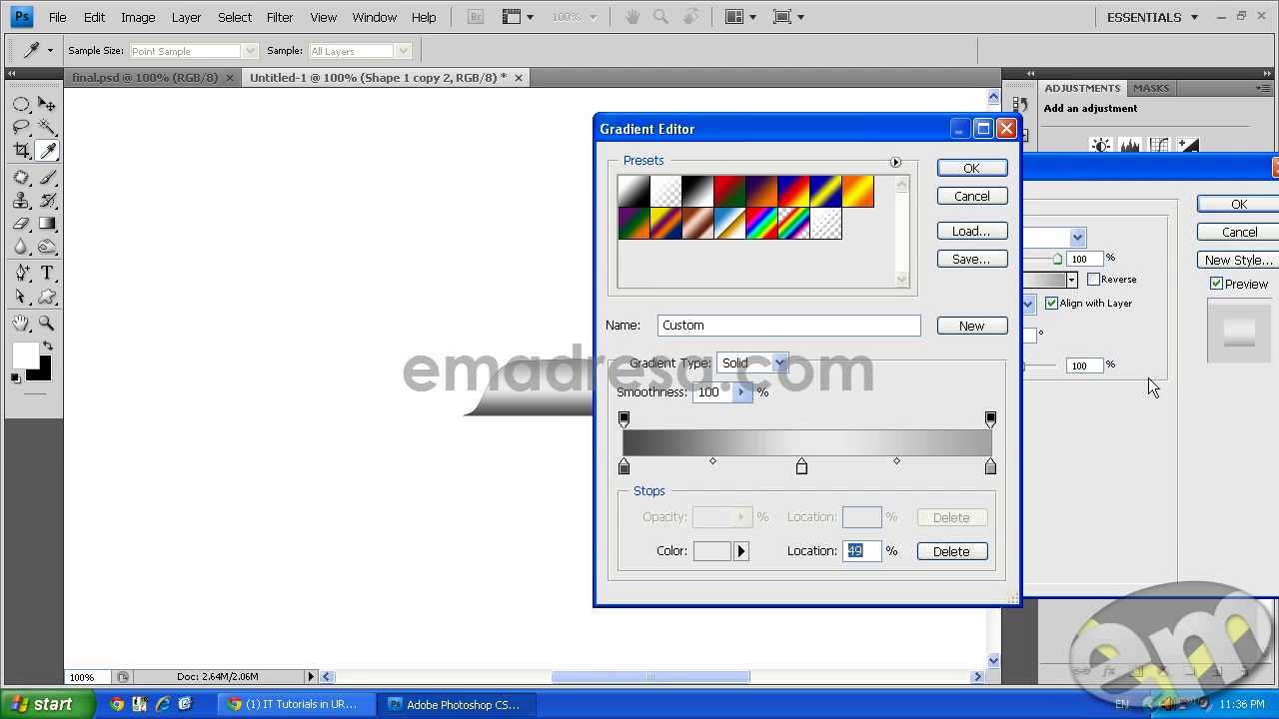
{"action": "left_click", "coordinate": [971, 169]}
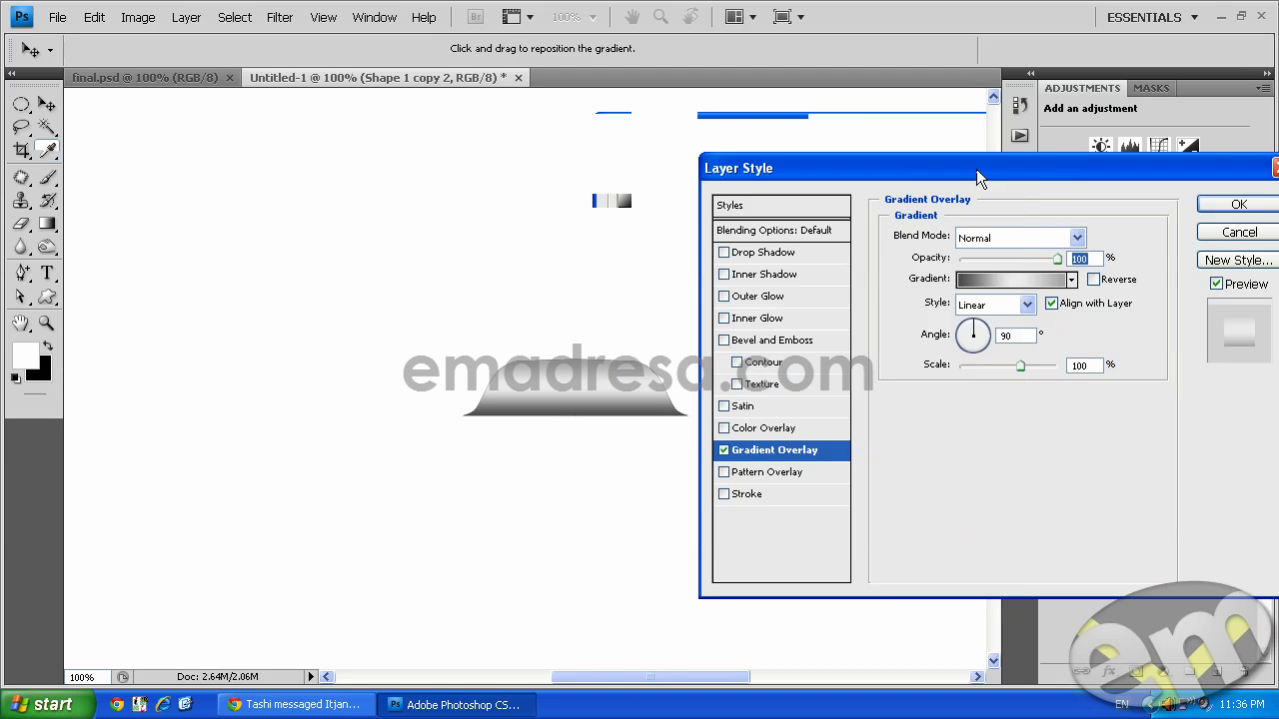
Add a drop shadow with 60% opacity and an anti-aliased contour to the gradient tab and apply the layer style.
{"action": "left_click", "coordinate": [727, 254]}
{"action": "left_click", "coordinate": [769, 256]}
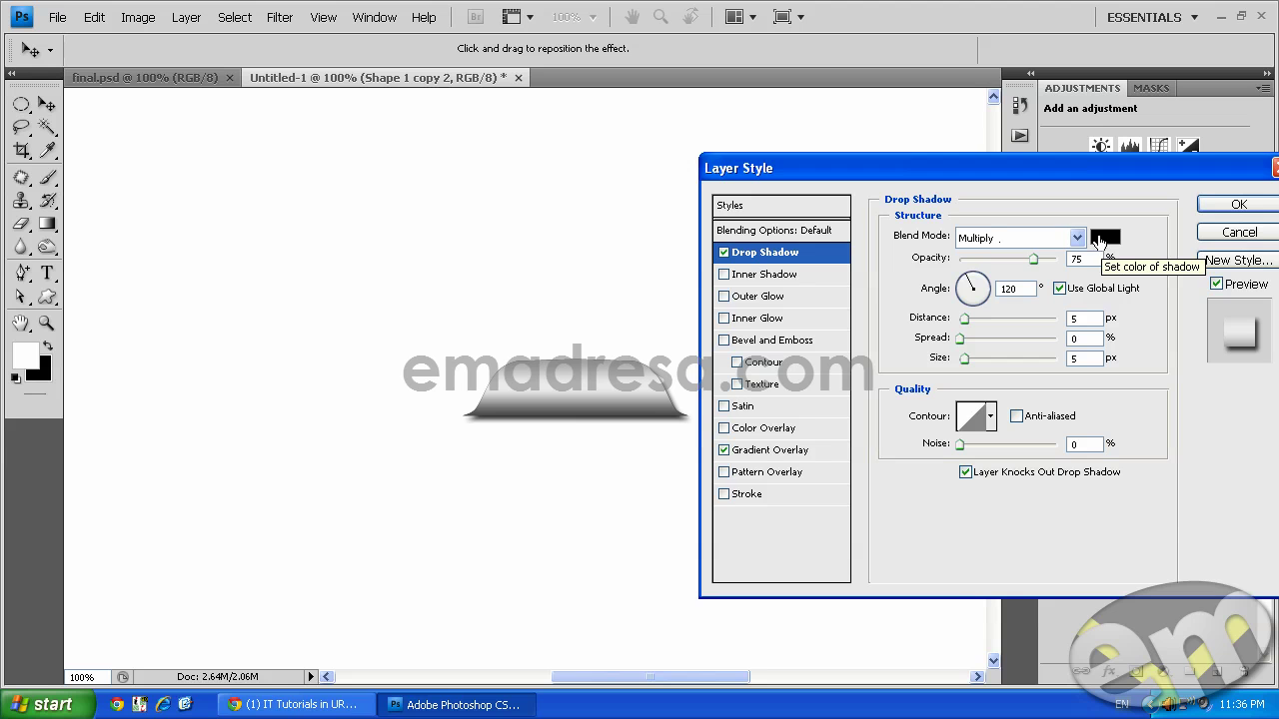
{"action": "left_click_drag", "start_coordinate": [1033, 259], "coordinate": [1018, 259]}
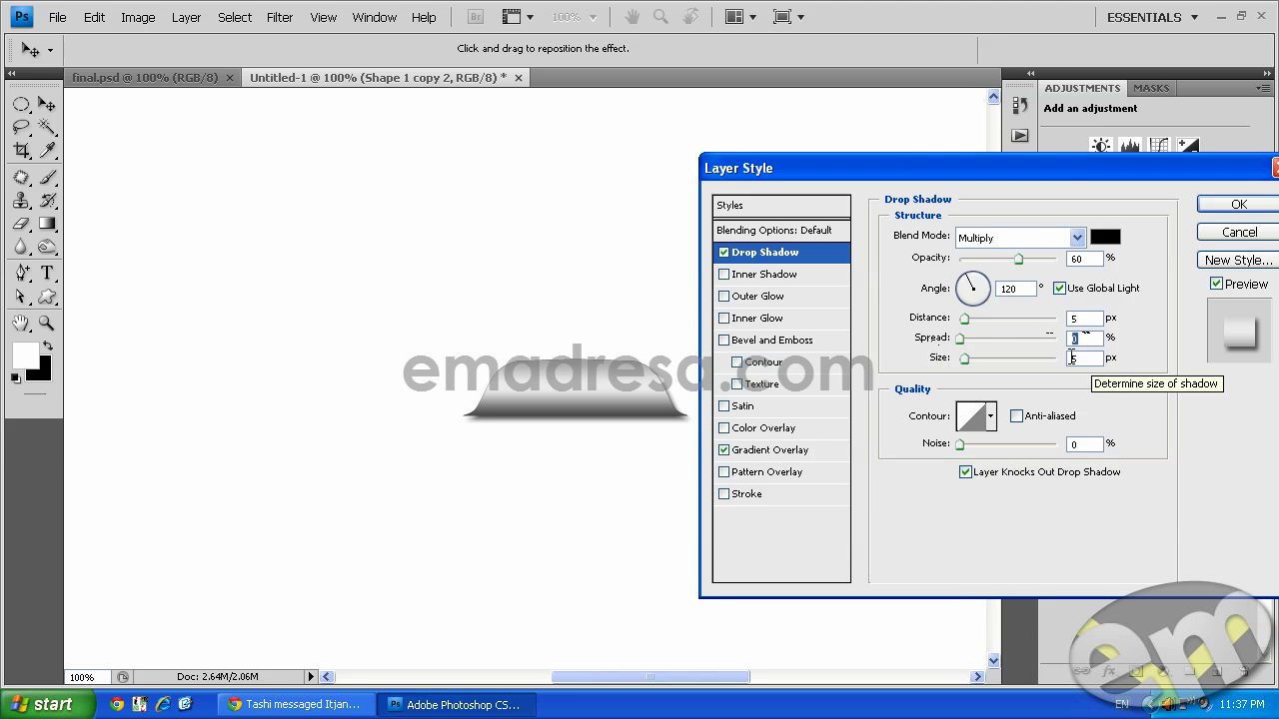
{"action": "left_click", "coordinate": [1017, 418]}
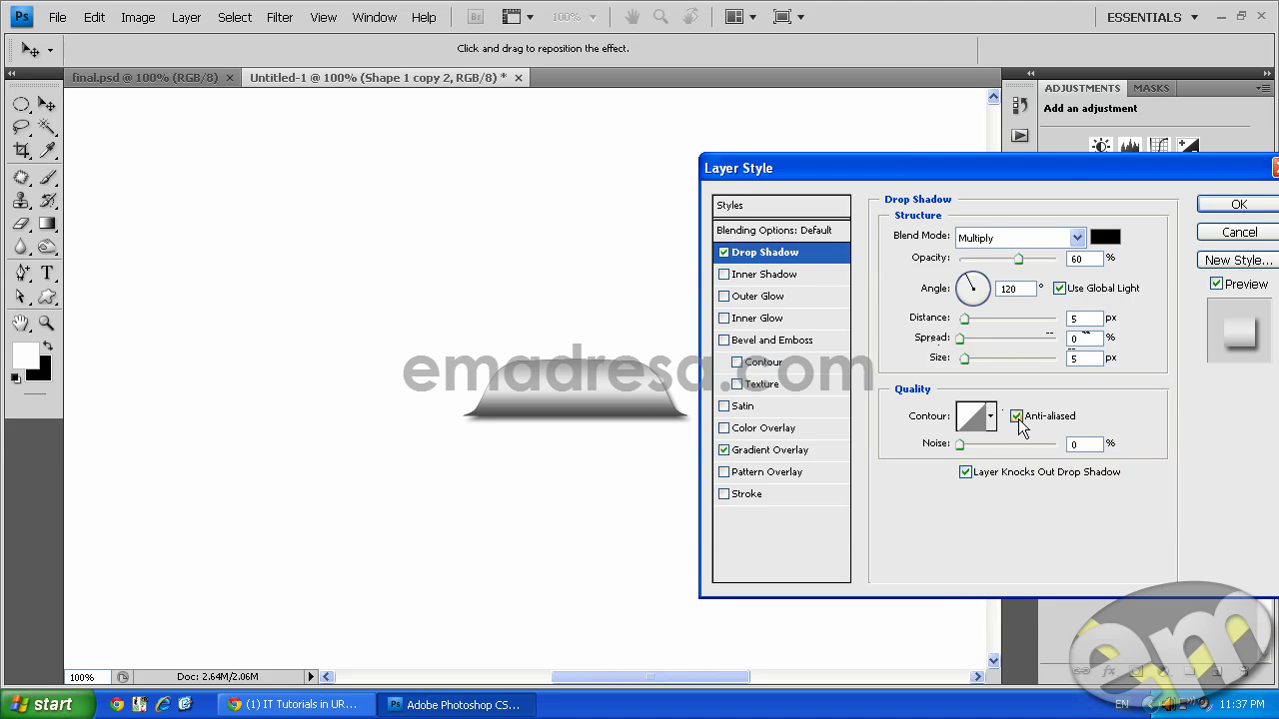
{"action": "left_click", "coordinate": [780, 451]}
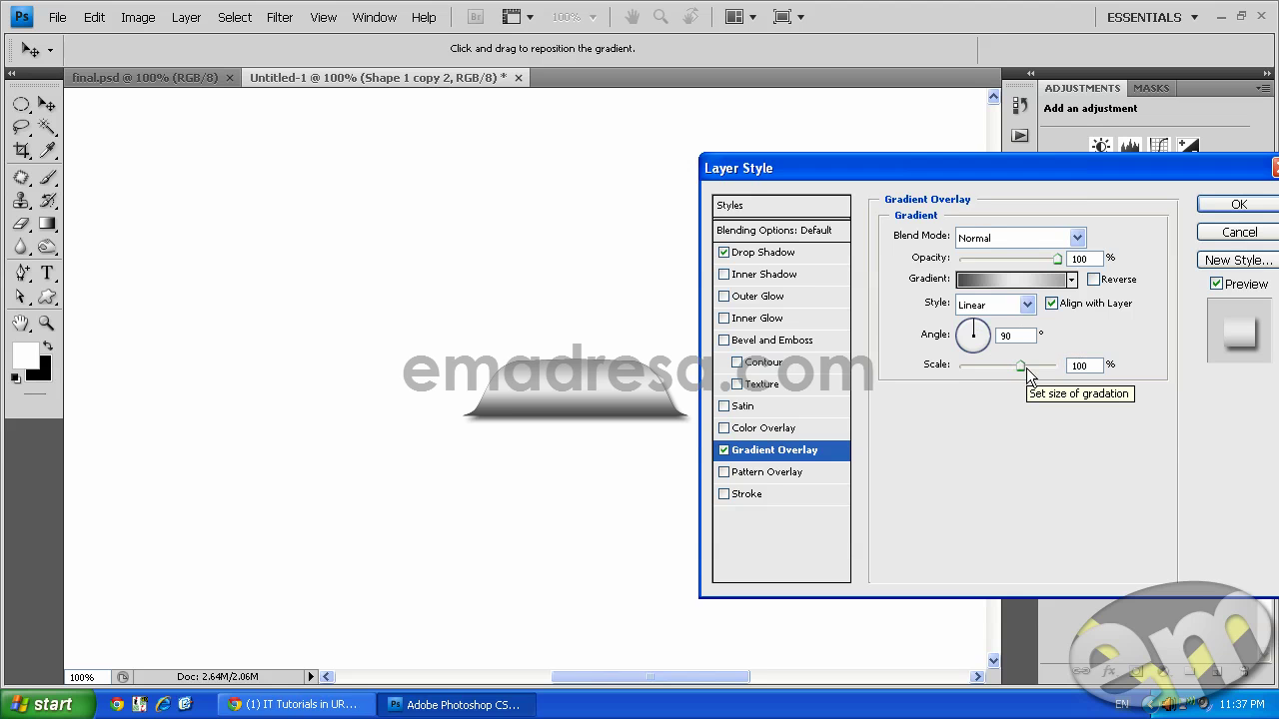
{"action": "left_click", "coordinate": [1214, 203]}
Move the gradient tab off the black tab and line the two up side by side.
{"action": "left_click", "coordinate": [45, 326]}
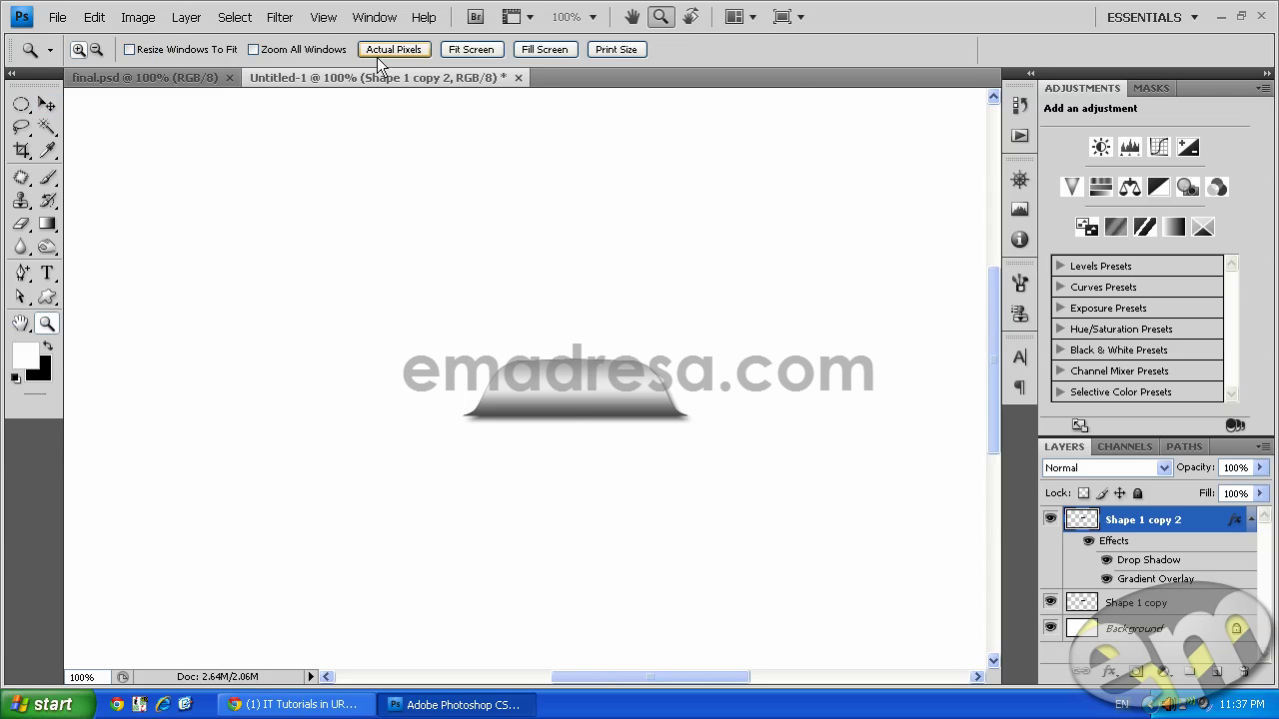
{"action": "left_click", "coordinate": [47, 105]}
{"action": "left_click_drag", "start_coordinate": [587, 394], "coordinate": [813, 337]}
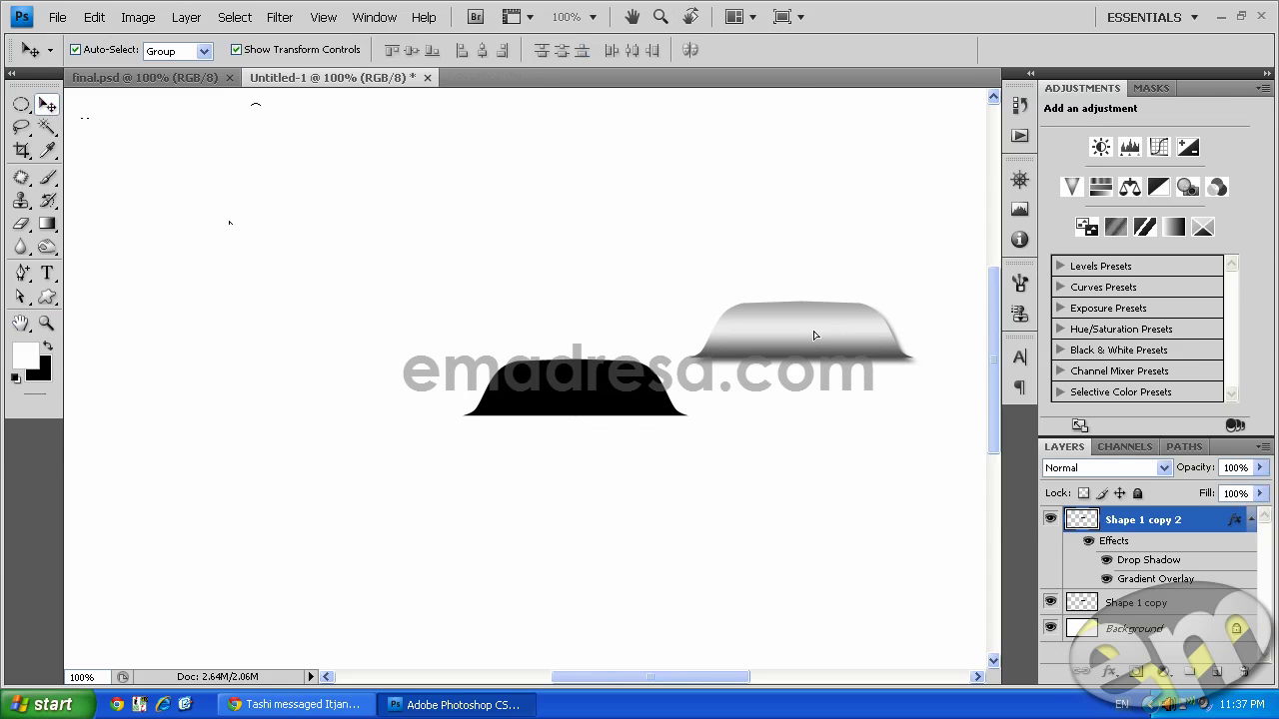
{"action": "left_click", "coordinate": [842, 448]}
{"action": "left_click", "coordinate": [629, 400]}
{"action": "left_click_drag", "start_coordinate": [629, 400], "coordinate": [607, 338]}
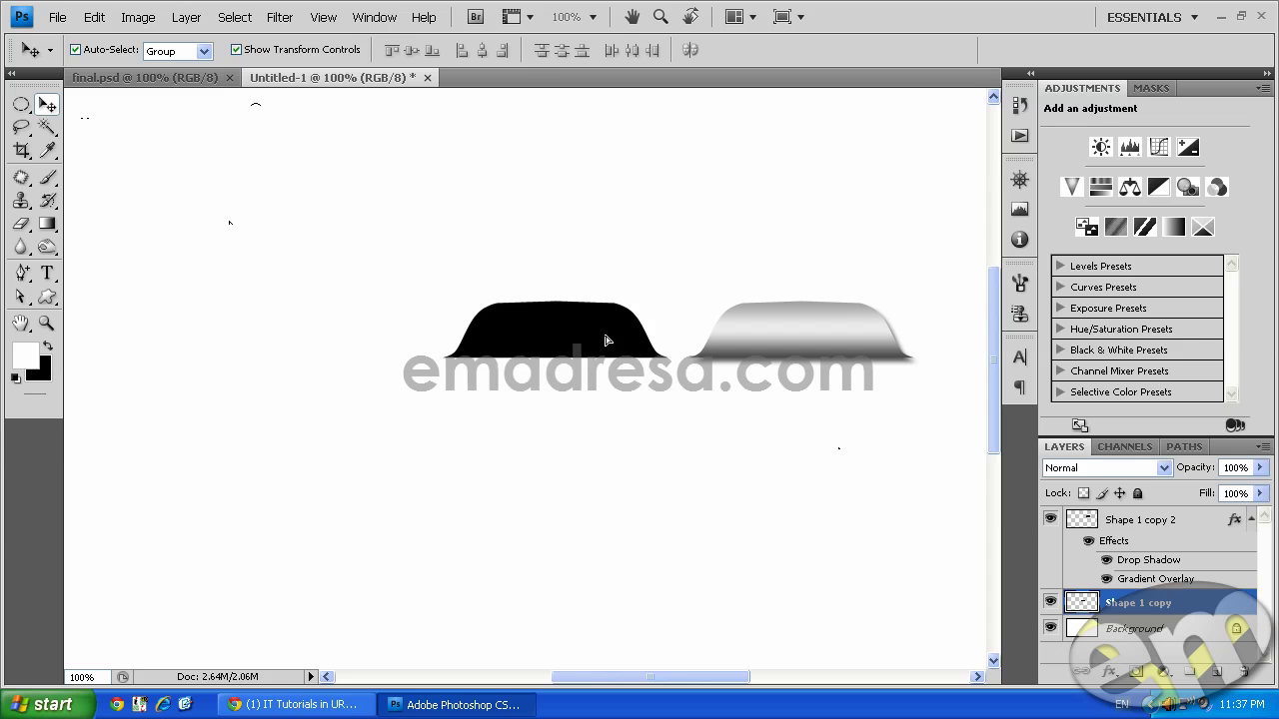
Float the untitled document over final.psd and copy the gradient tab onto the upper-right edge of the banner's frame.
{"action": "left_click_drag", "start_coordinate": [385, 80], "coordinate": [534, 134]}
{"action": "left_click", "coordinate": [1089, 386]}
{"action": "left_click_drag", "start_coordinate": [1114, 427], "coordinate": [236, 366]}
{"action": "left_click_drag", "start_coordinate": [961, 131], "coordinate": [826, 161]}
{"action": "left_click", "coordinate": [1088, 164]}
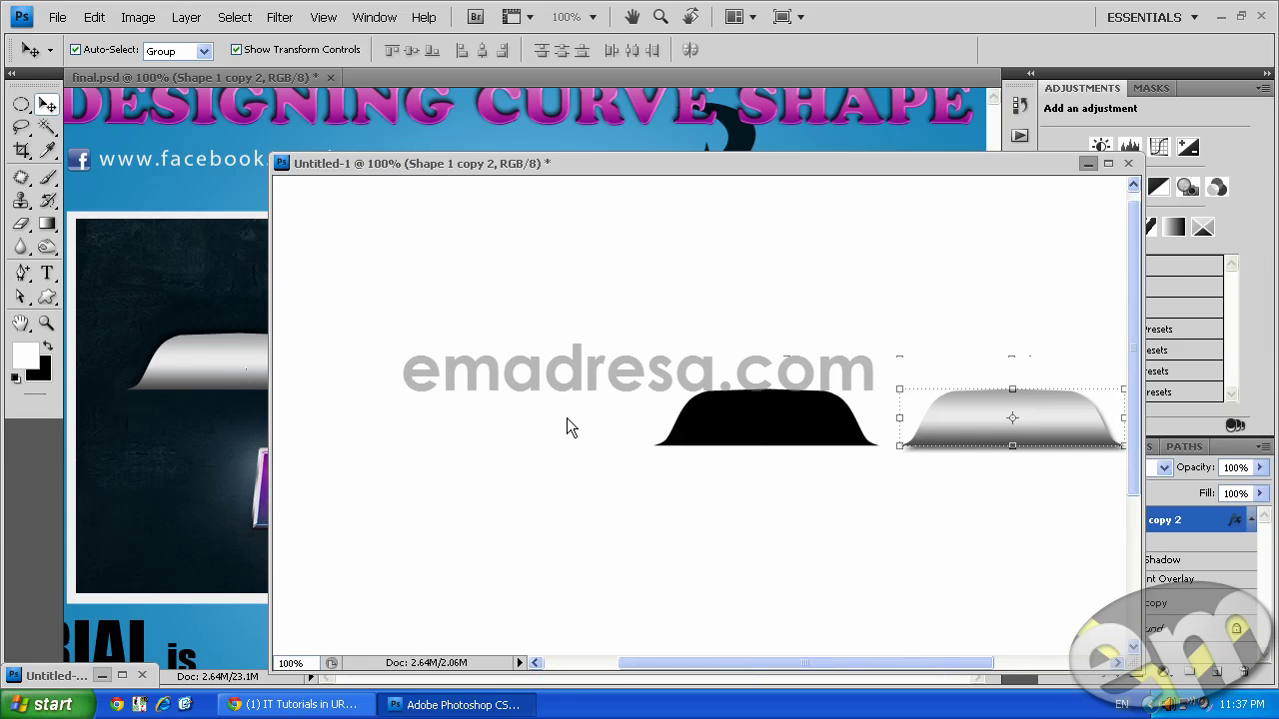
{"action": "left_click_drag", "start_coordinate": [319, 385], "coordinate": [896, 231]}
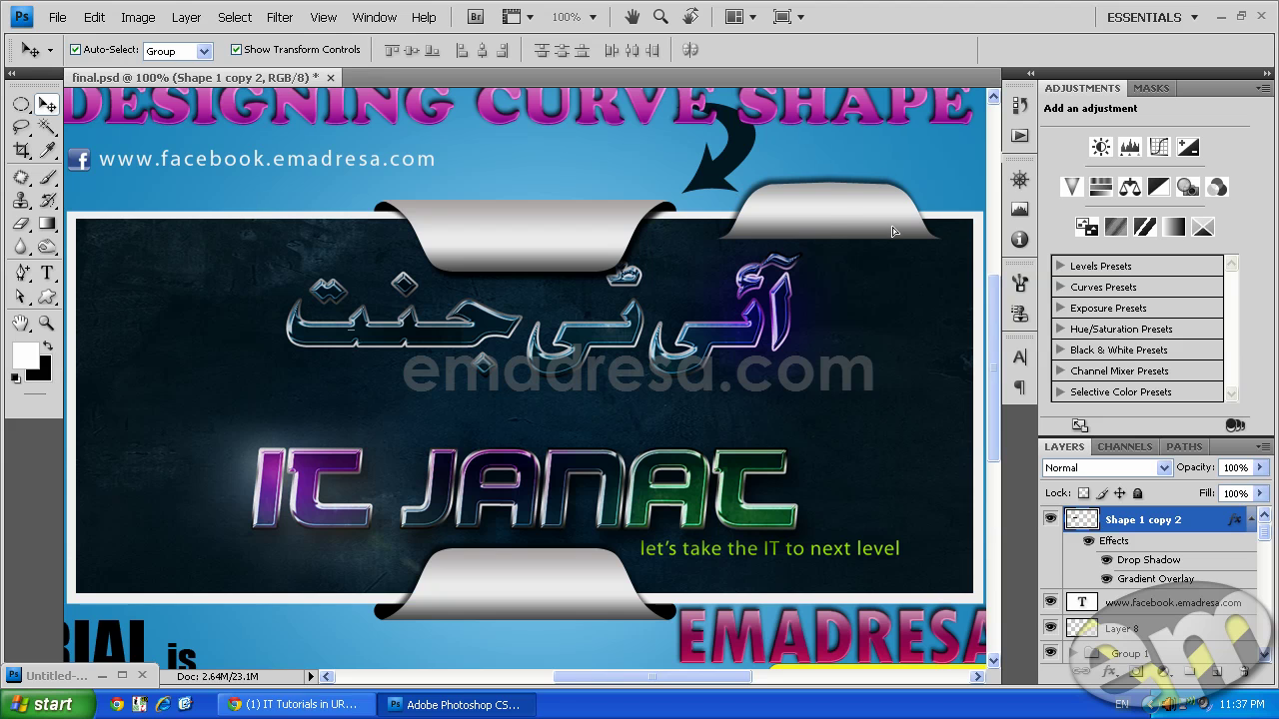
Flip the copied tab vertically and reposition it hanging from the upper-right edge of the banner's frame.
{"action": "left_click", "coordinate": [94, 17]}
{"action": "mouse_move", "coordinate": [186, 375]}
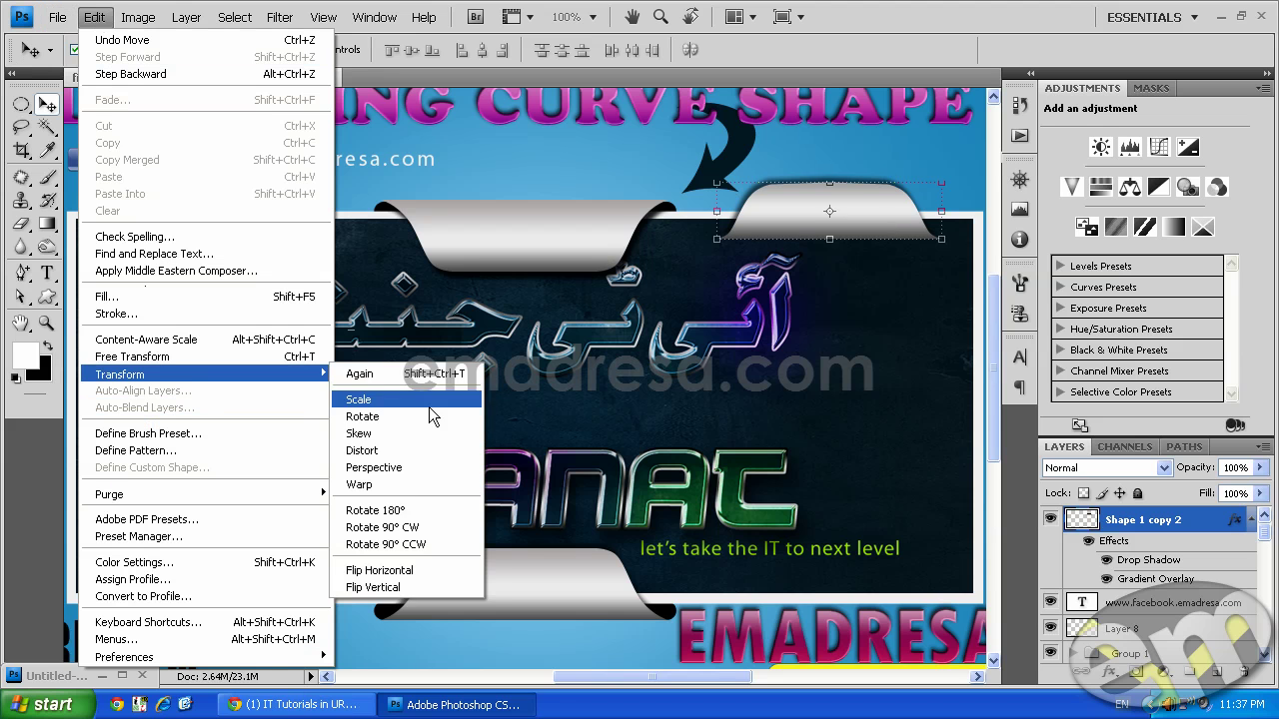
{"action": "left_click", "coordinate": [425, 588]}
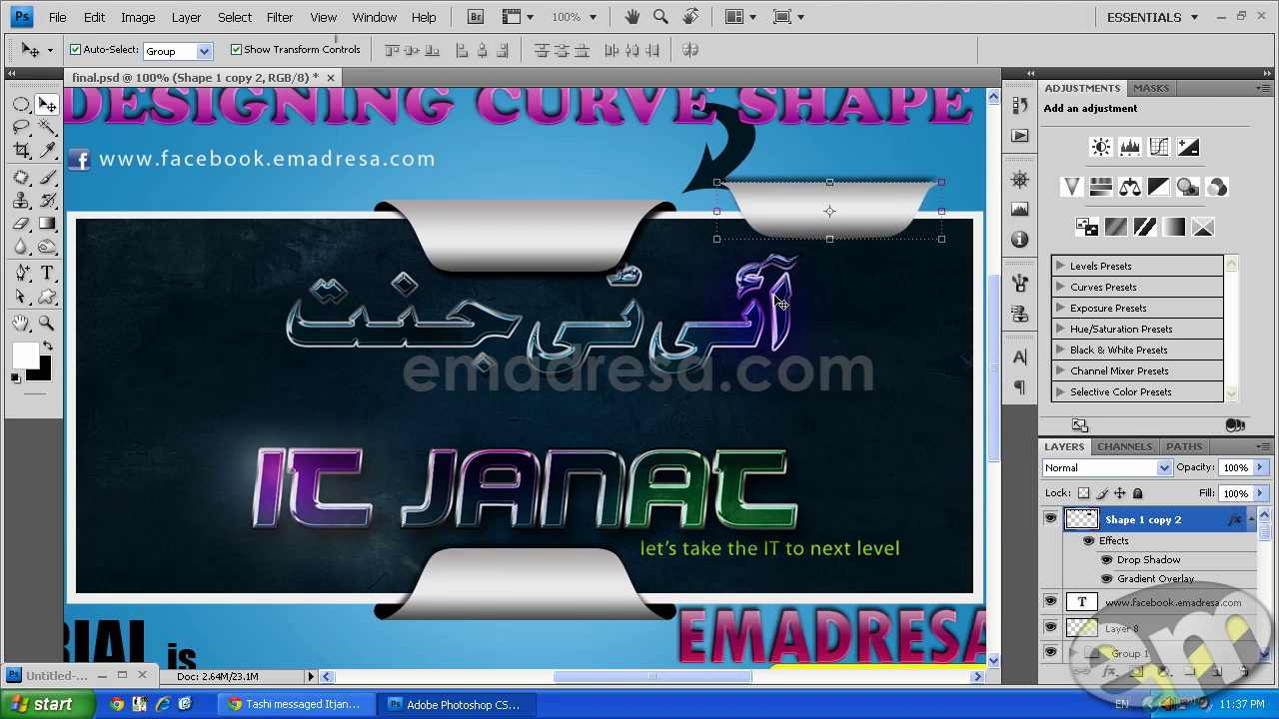
{"action": "left_click_drag", "start_coordinate": [866, 207], "coordinate": [890, 225]}
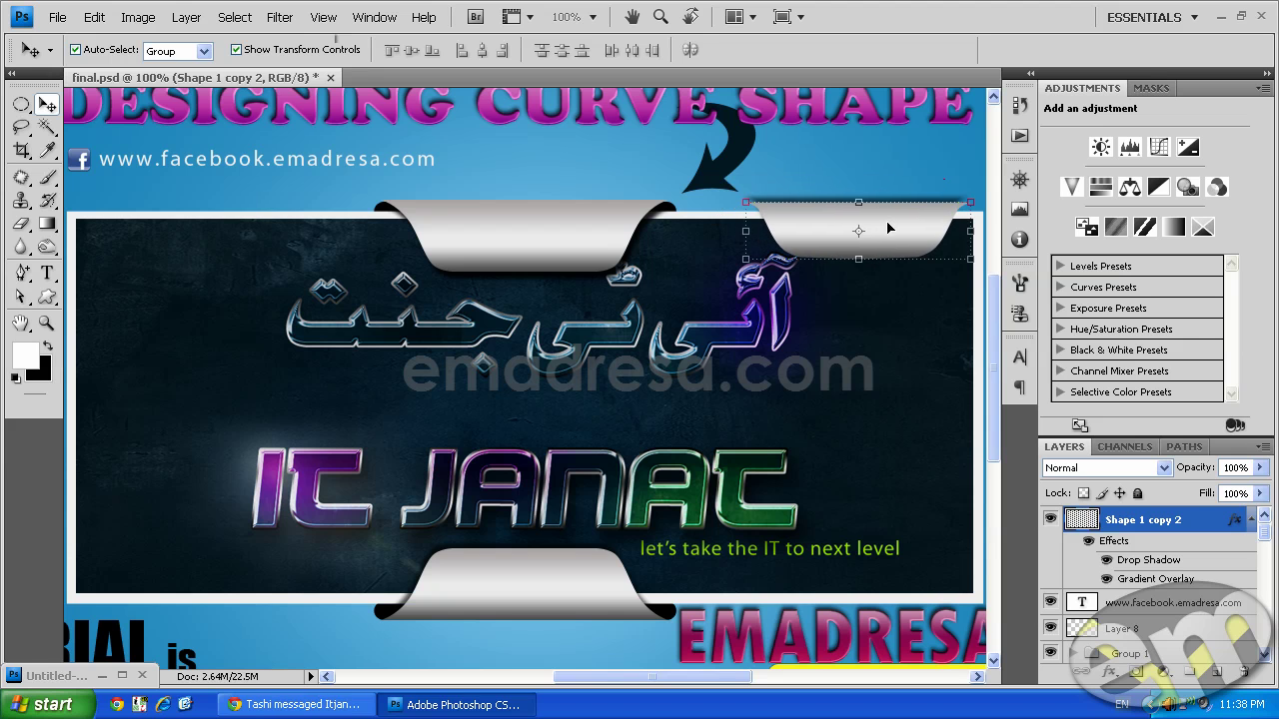
{"action": "left_click", "coordinate": [396, 214]}
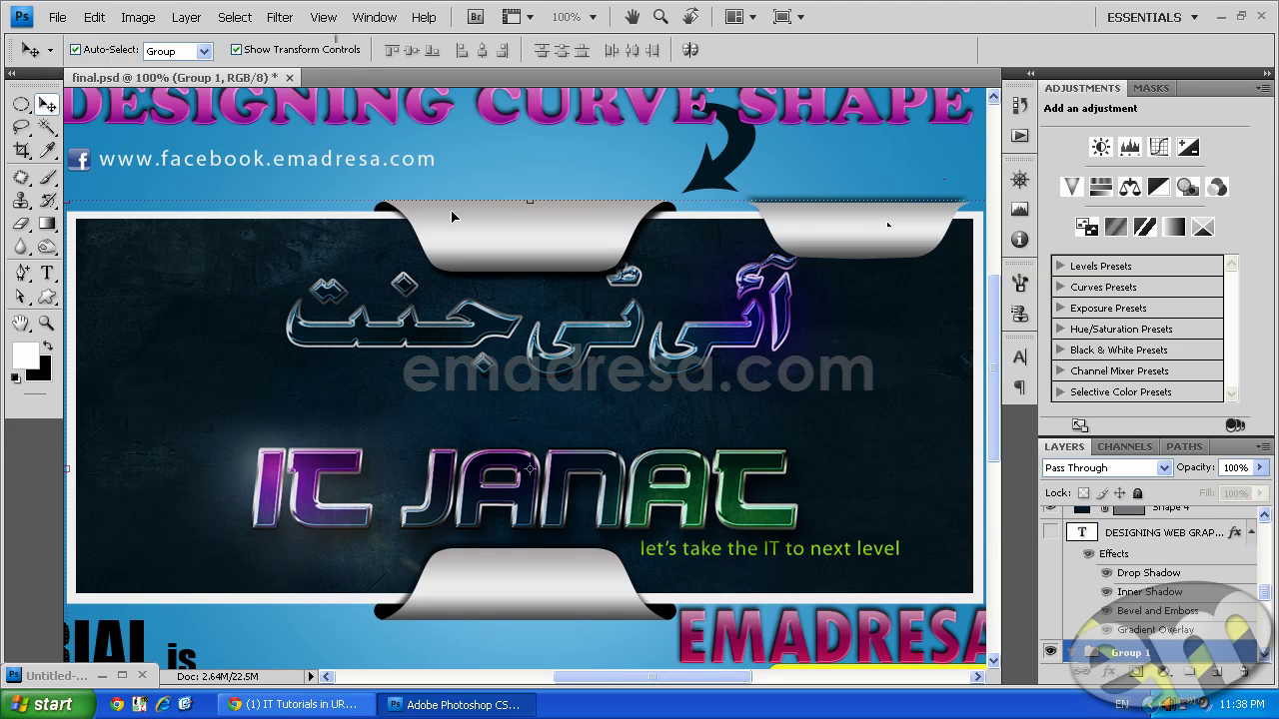
{"action": "left_click", "coordinate": [863, 232]}
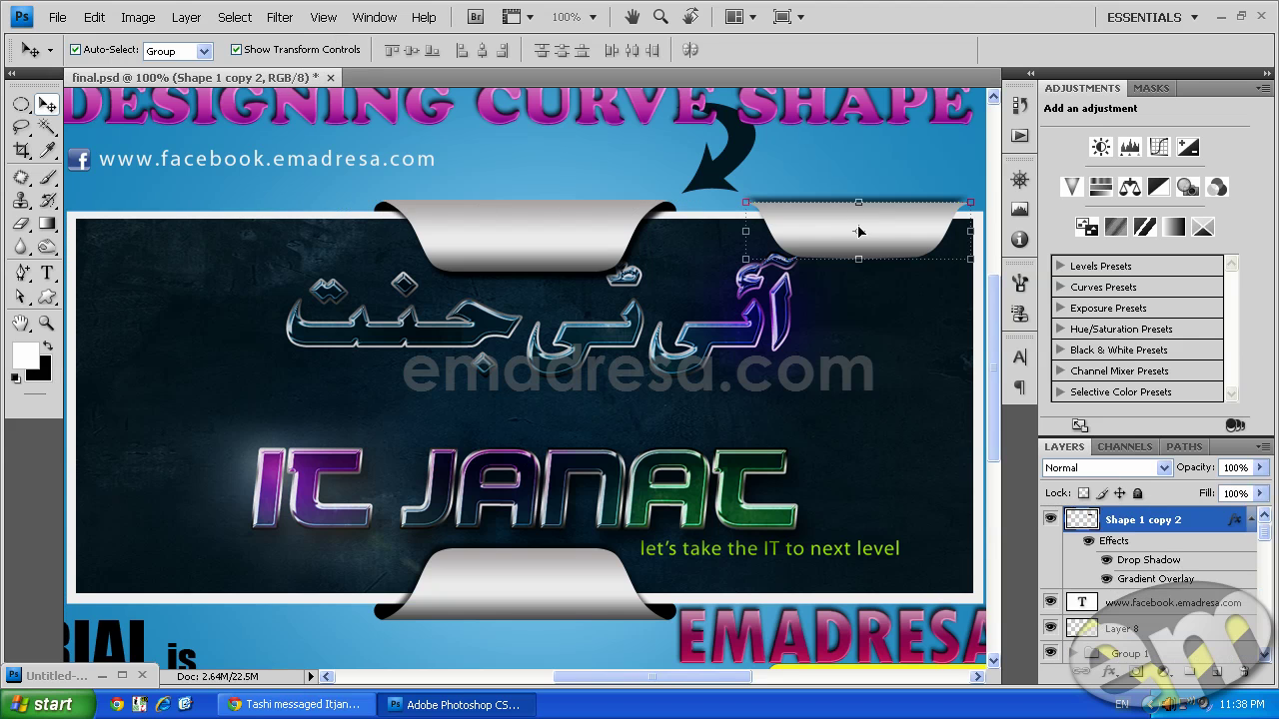
Draw a thin rounded rectangle with a 26 px radius above the frame's upper-left edge and fill it with black.
{"action": "left_click", "coordinate": [47, 297]}
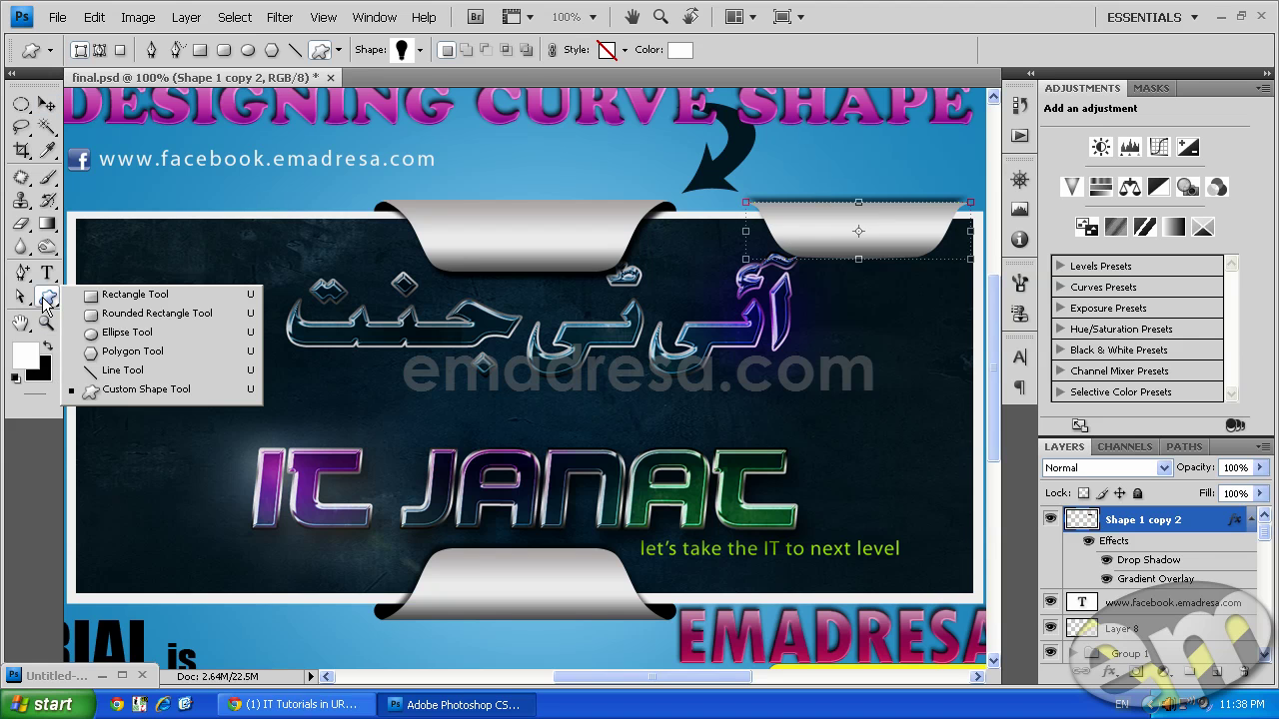
{"action": "left_click", "coordinate": [145, 317]}
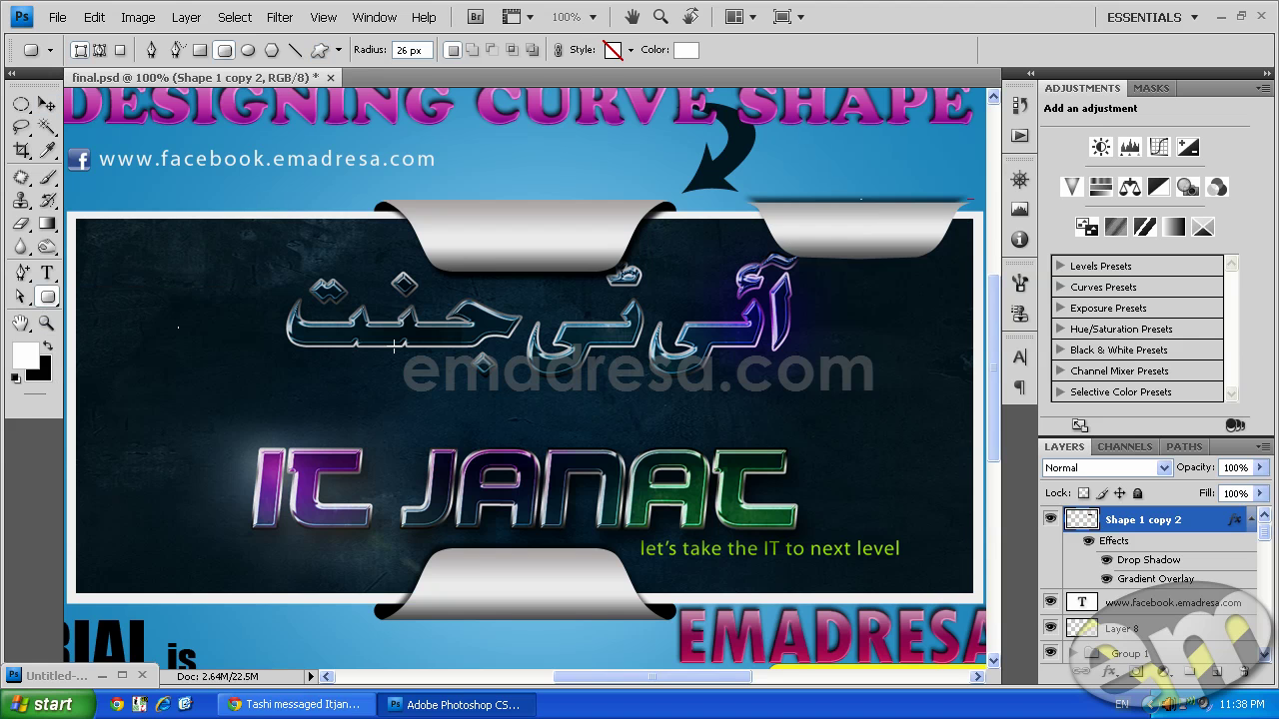
{"action": "left_click_drag", "start_coordinate": [158, 190], "coordinate": [358, 207]}
{"action": "key", "text": "v"}
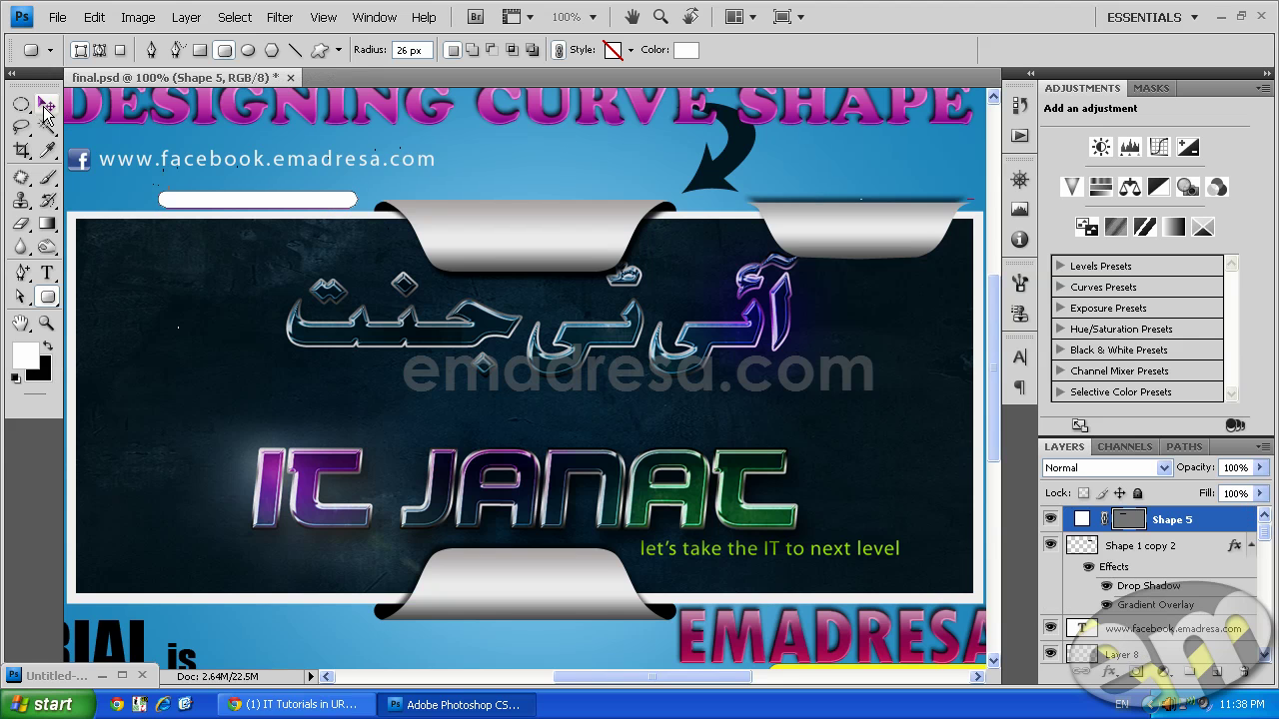
{"action": "left_click_drag", "start_coordinate": [817, 236], "coordinate": [419, 222]}
{"action": "left_click", "coordinate": [245, 201]}
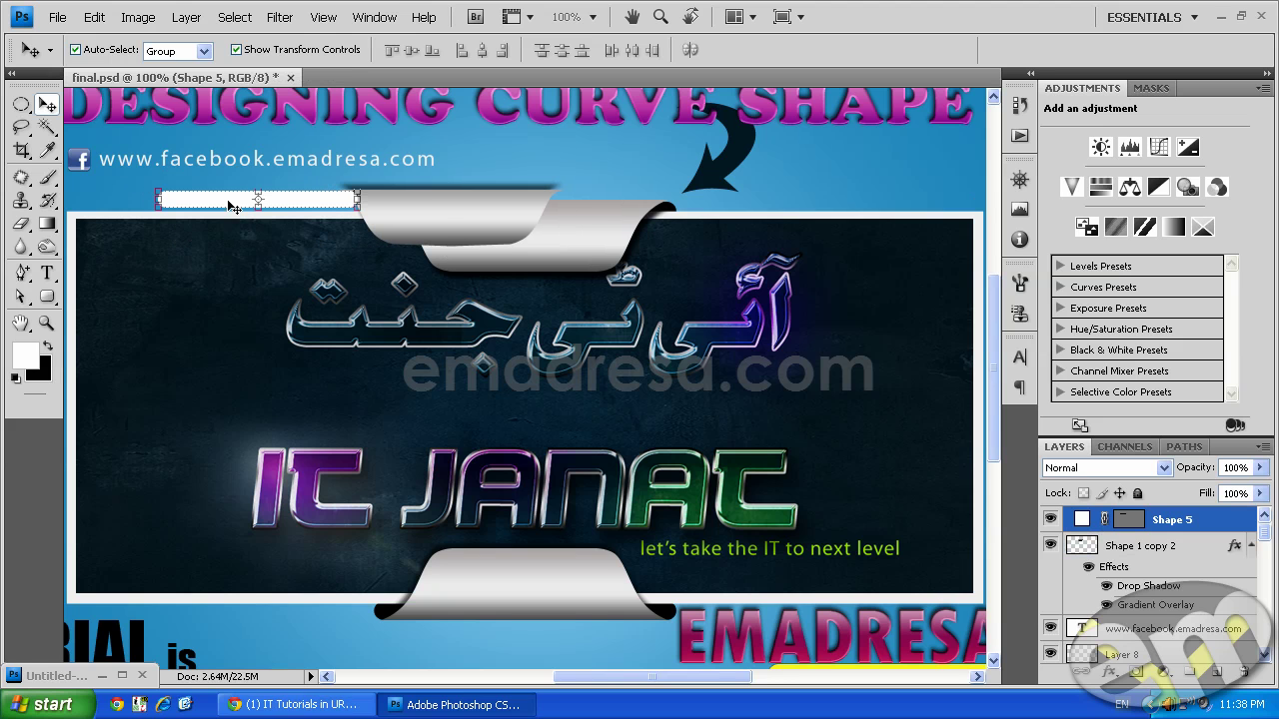
{"action": "key", "text": "ctrl+BackSpace"}
Stack the gradient tab above the black bar, centre the tab over it and widen the bar so its rounded ends show.
{"action": "left_click", "coordinate": [480, 212]}
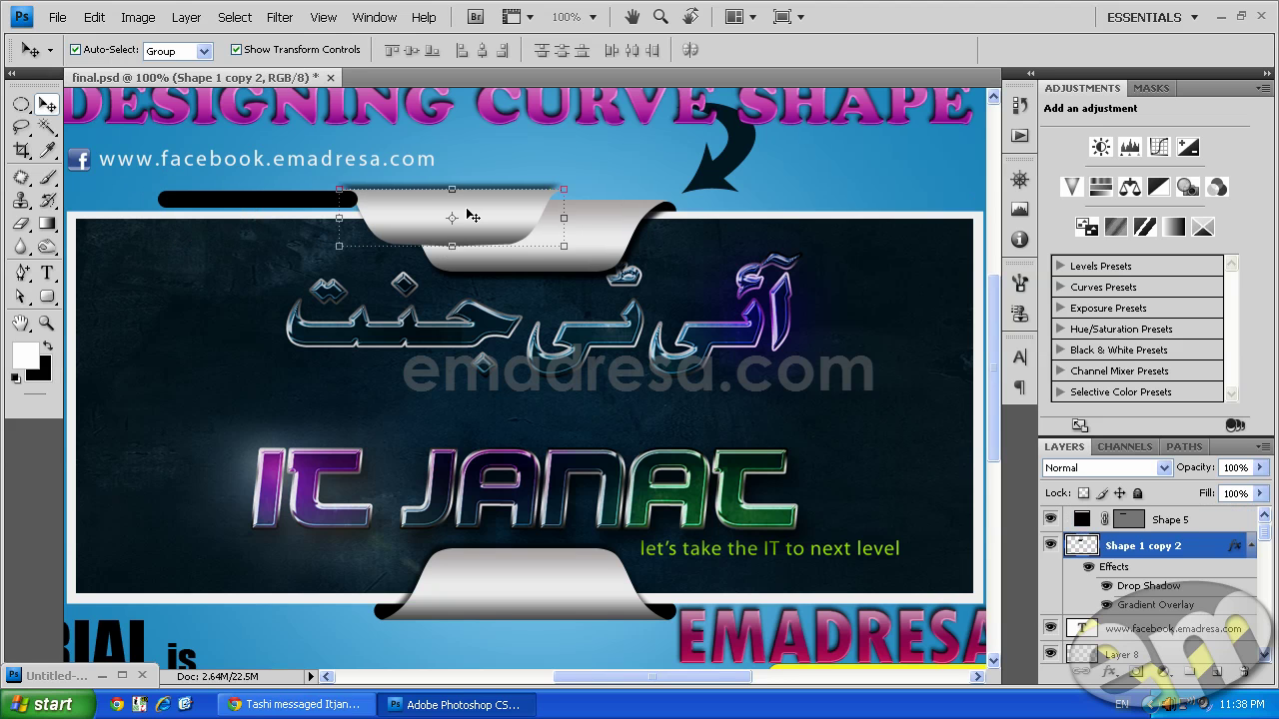
{"action": "left_click_drag", "start_coordinate": [1187, 555], "coordinate": [1187, 511]}
{"action": "left_click_drag", "start_coordinate": [515, 220], "coordinate": [395, 199]}
{"action": "left_click", "coordinate": [168, 201]}
{"action": "key", "text": "Return"}
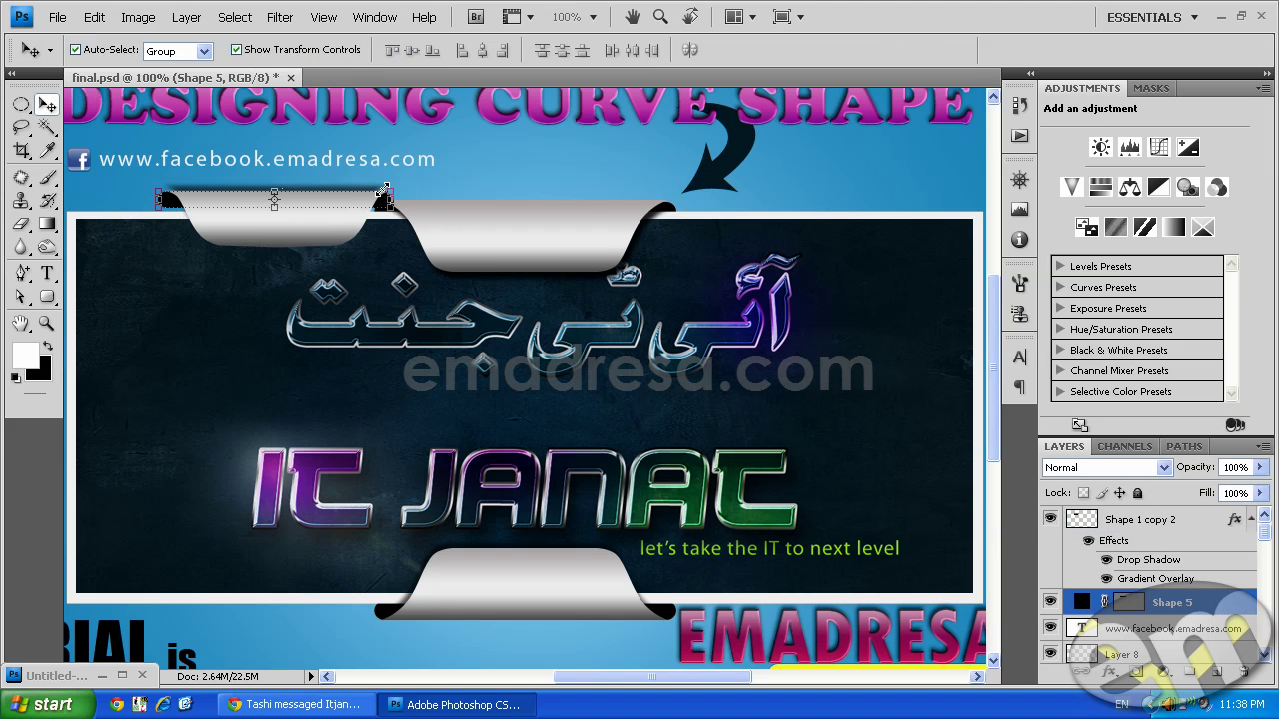
Select the black bar and the gradient tab together and move them to the upper-right edge of the frame.
{"action": "left_click", "coordinate": [801, 186]}
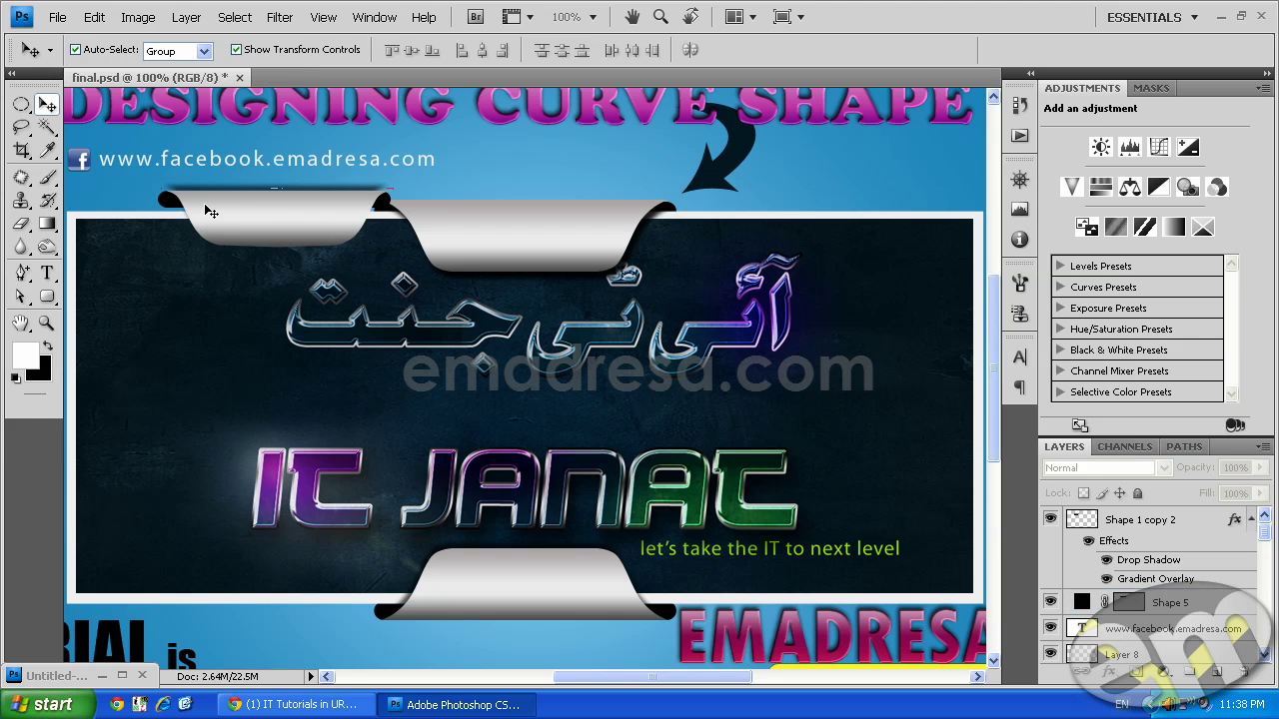
{"action": "left_click", "coordinate": [172, 203]}
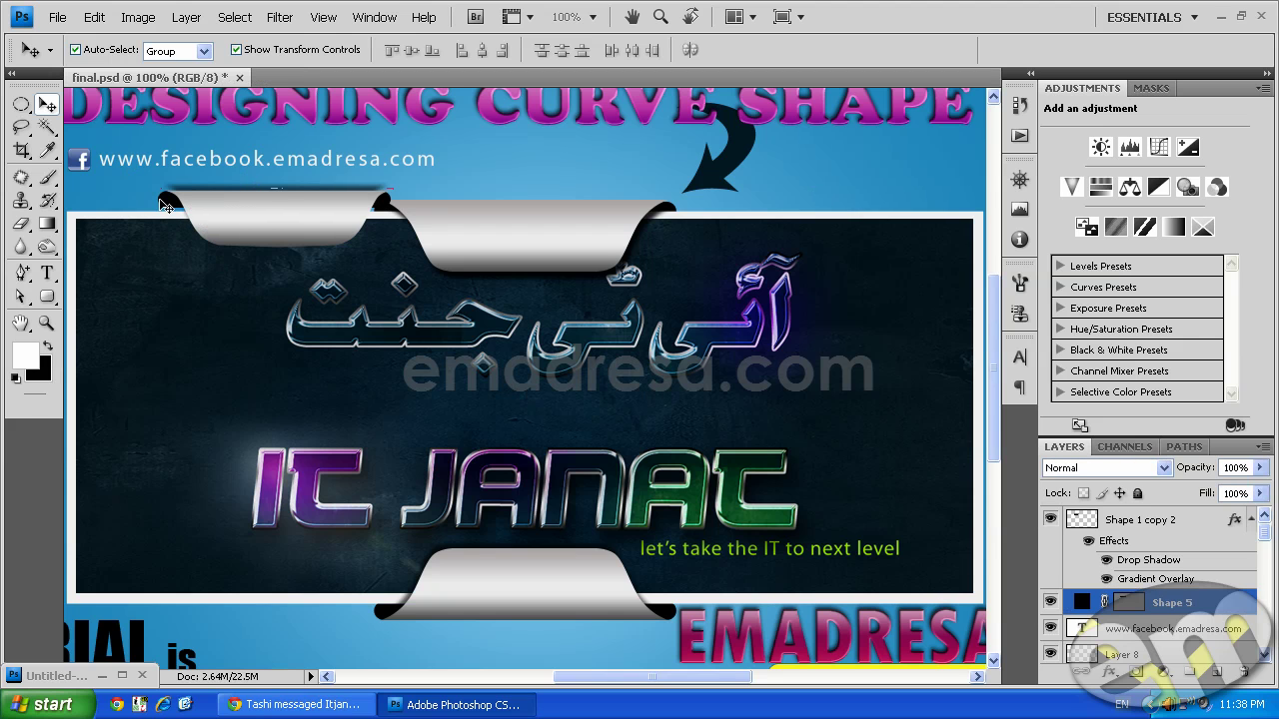
{"action": "left_click", "coordinate": [276, 245], "text": "shift"}
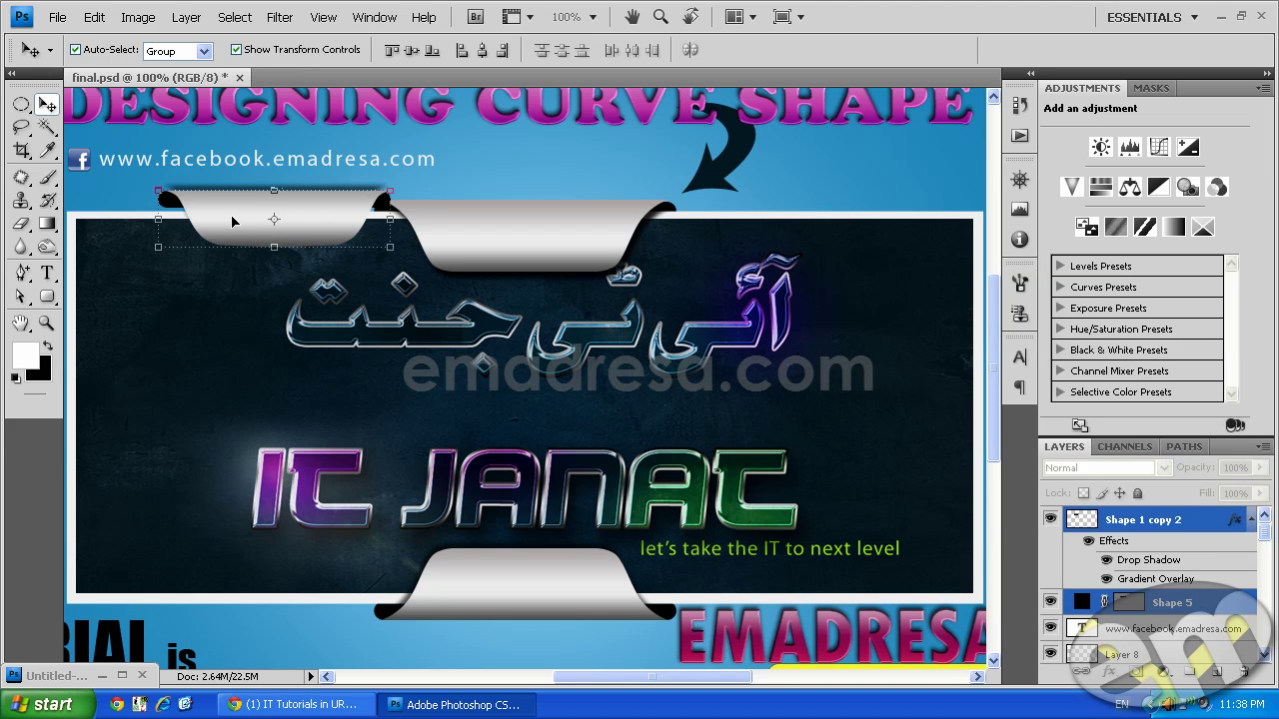
{"action": "left_click_drag", "start_coordinate": [227, 217], "coordinate": [793, 226]}
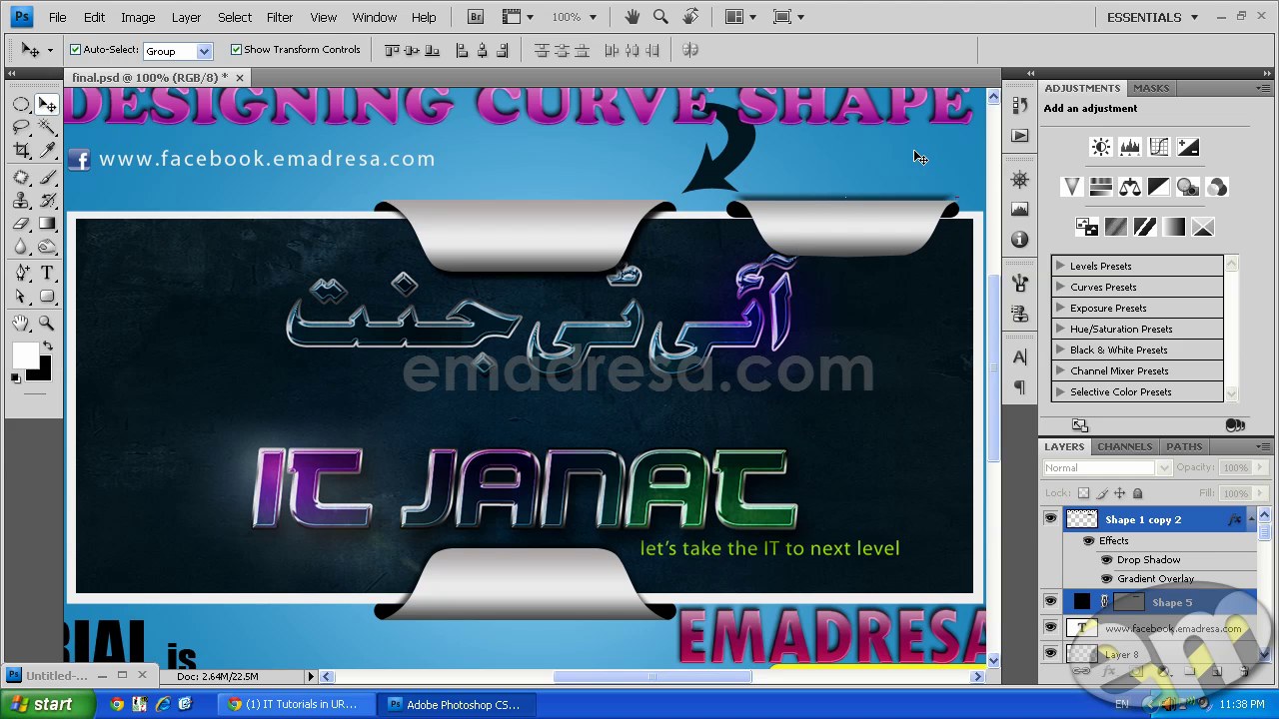
Close the Adjustments panel group and move the black bar's layer directly below the Shape 1 frame layer in Group 1.
{"action": "left_click", "coordinate": [739, 215]}
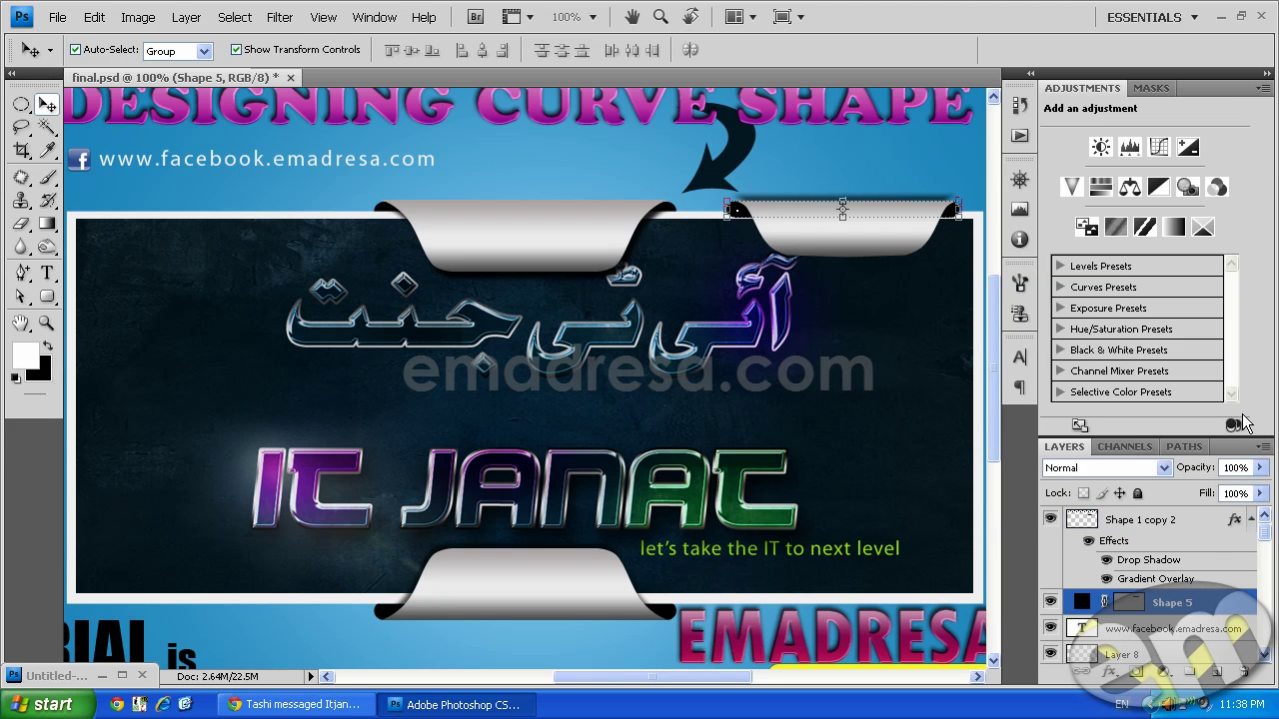
{"action": "left_click", "coordinate": [1262, 88]}
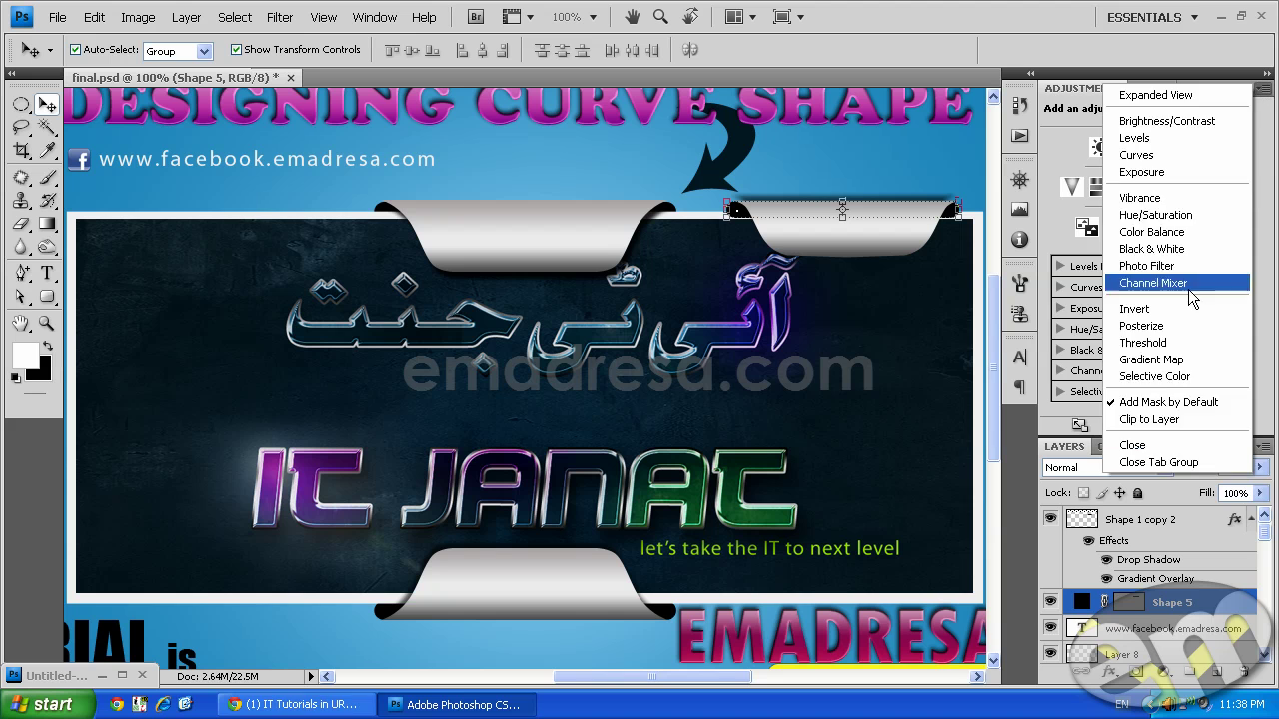
{"action": "left_click", "coordinate": [1179, 466]}
{"action": "left_click_drag", "start_coordinate": [1216, 246], "coordinate": [1195, 619]}
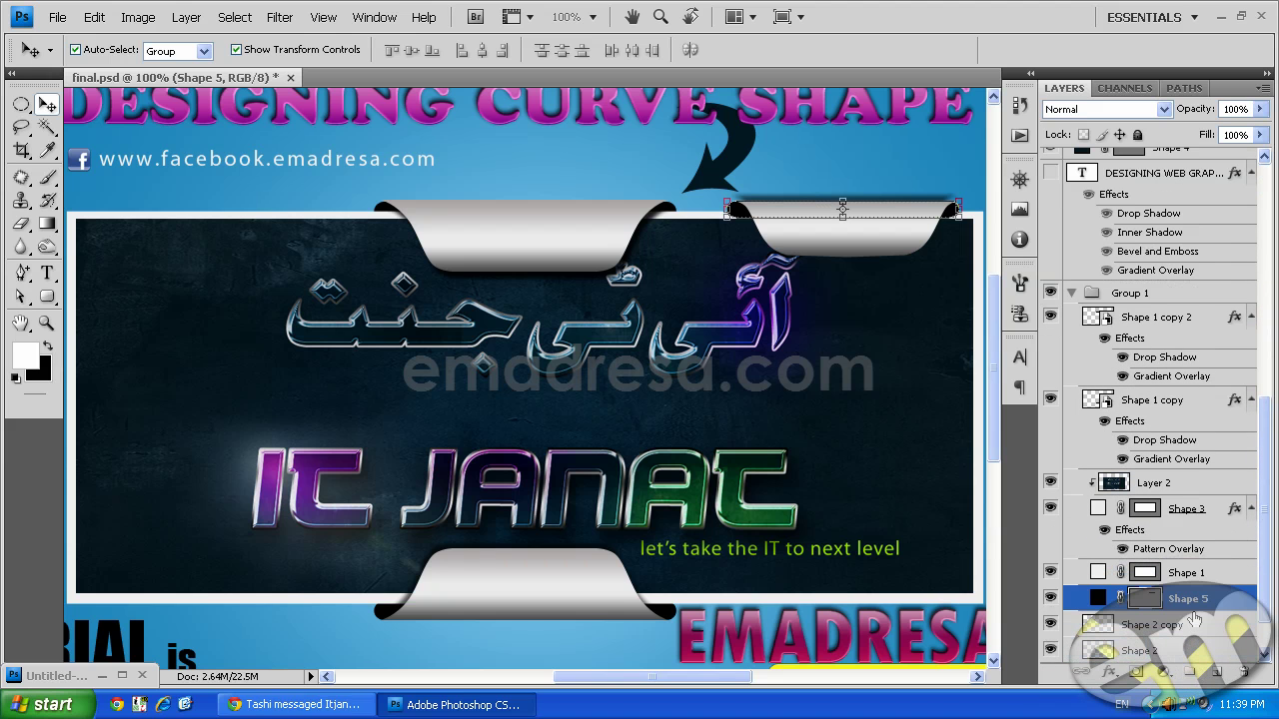
Select the gradient tab and nudge it slightly upward against the black bar.
{"action": "left_click", "coordinate": [252, 188]}
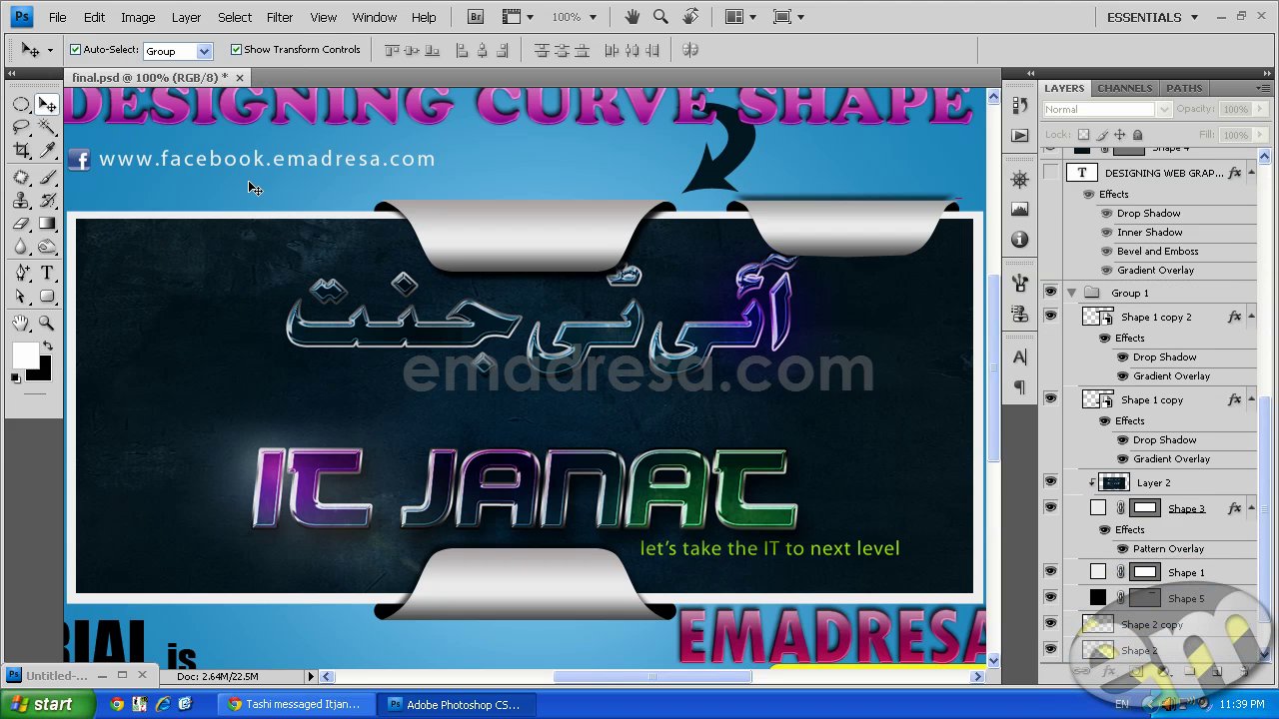
{"action": "left_click", "coordinate": [907, 232]}
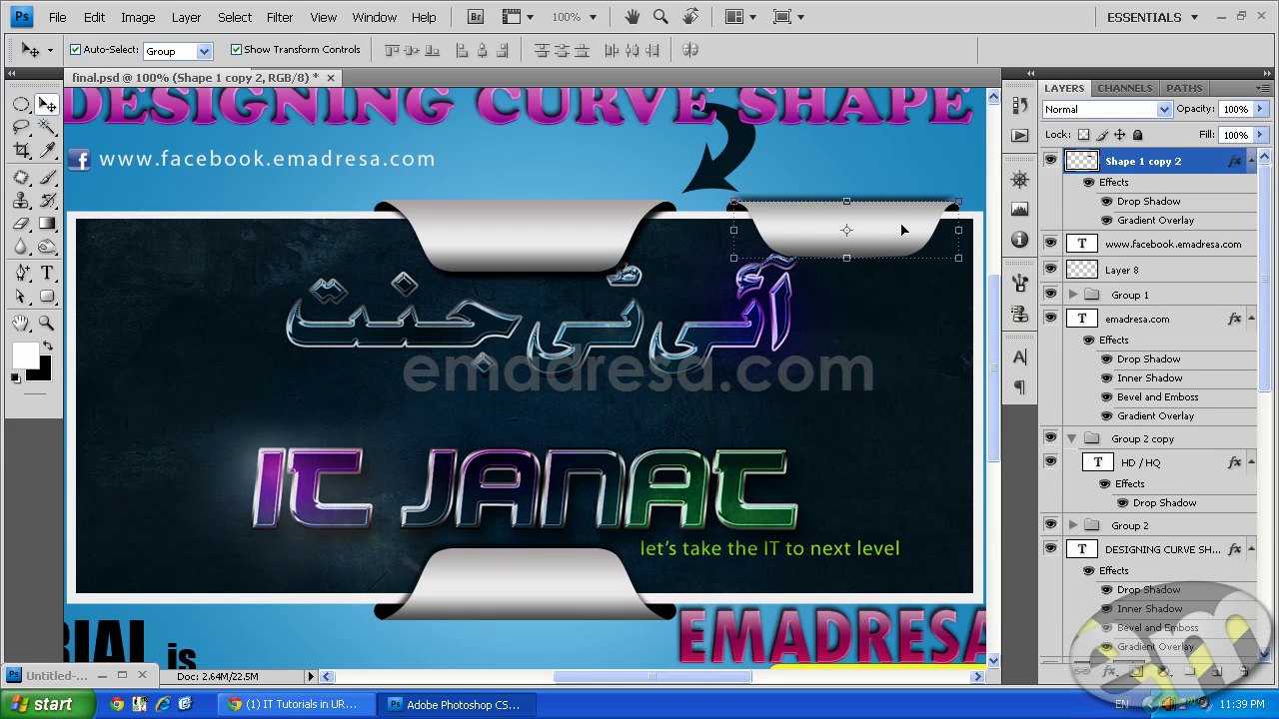
{"action": "left_click", "coordinate": [264, 203]}
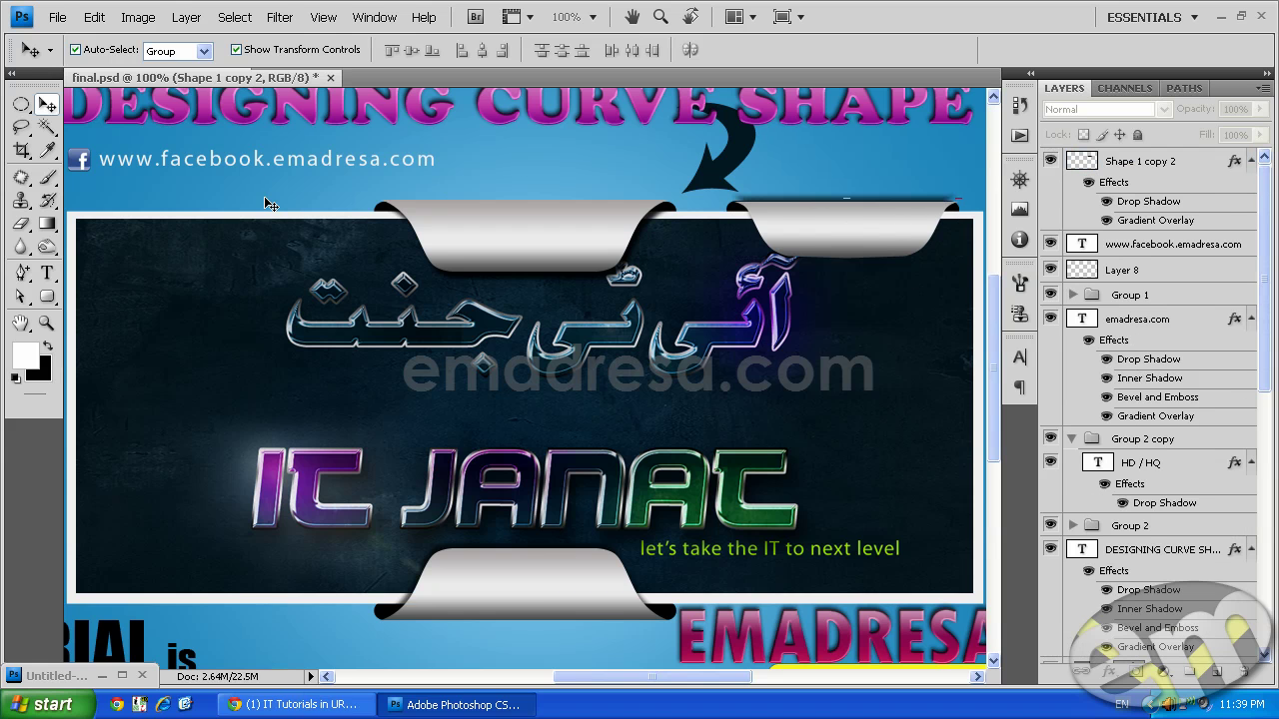
{"action": "left_click", "coordinate": [869, 240]}
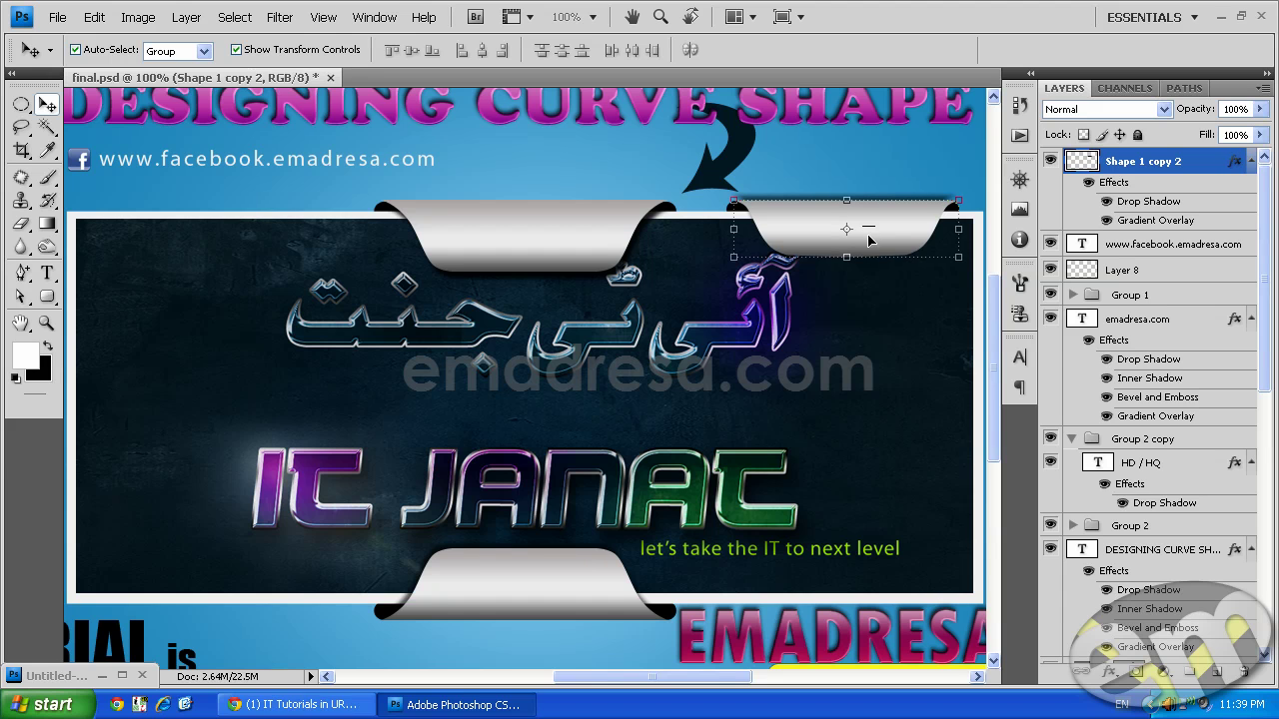
Reduce the drop shadow distance of the gradient tab on layer Shape 1 copy 2, apply the layer style and deselect the tab.
{"action": "left_click", "coordinate": [288, 208]}
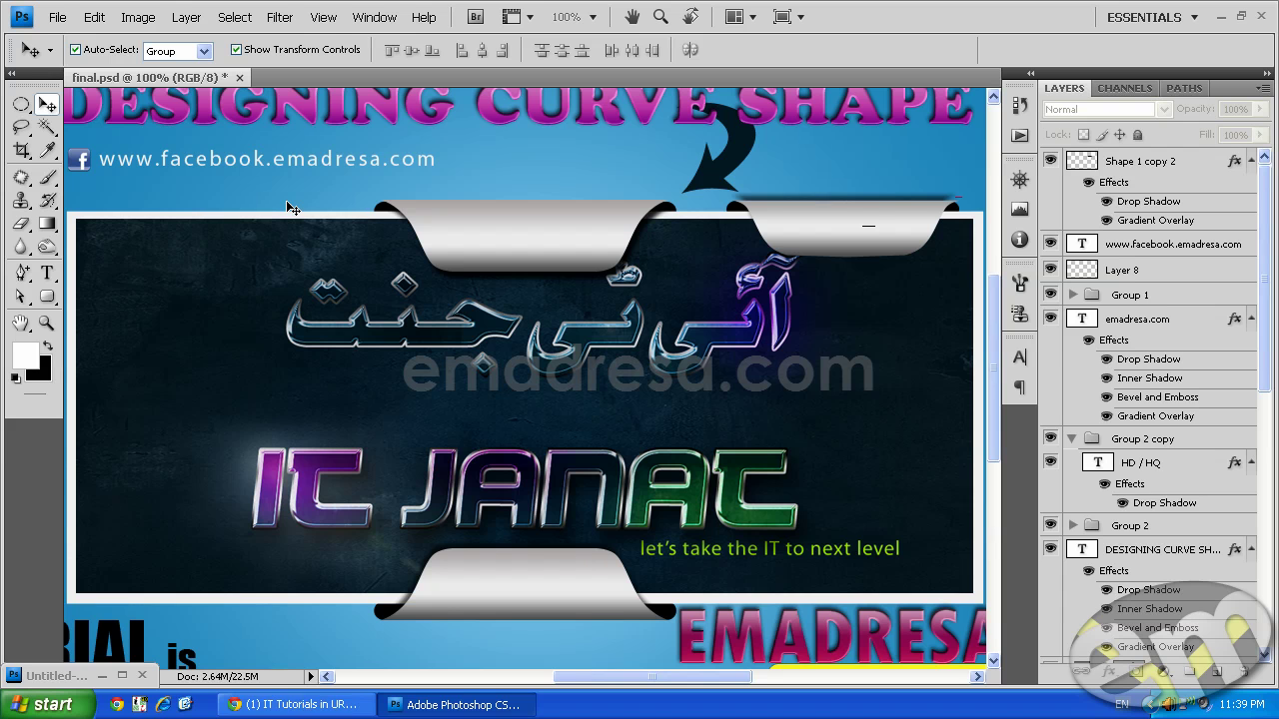
{"action": "left_click", "coordinate": [871, 220]}
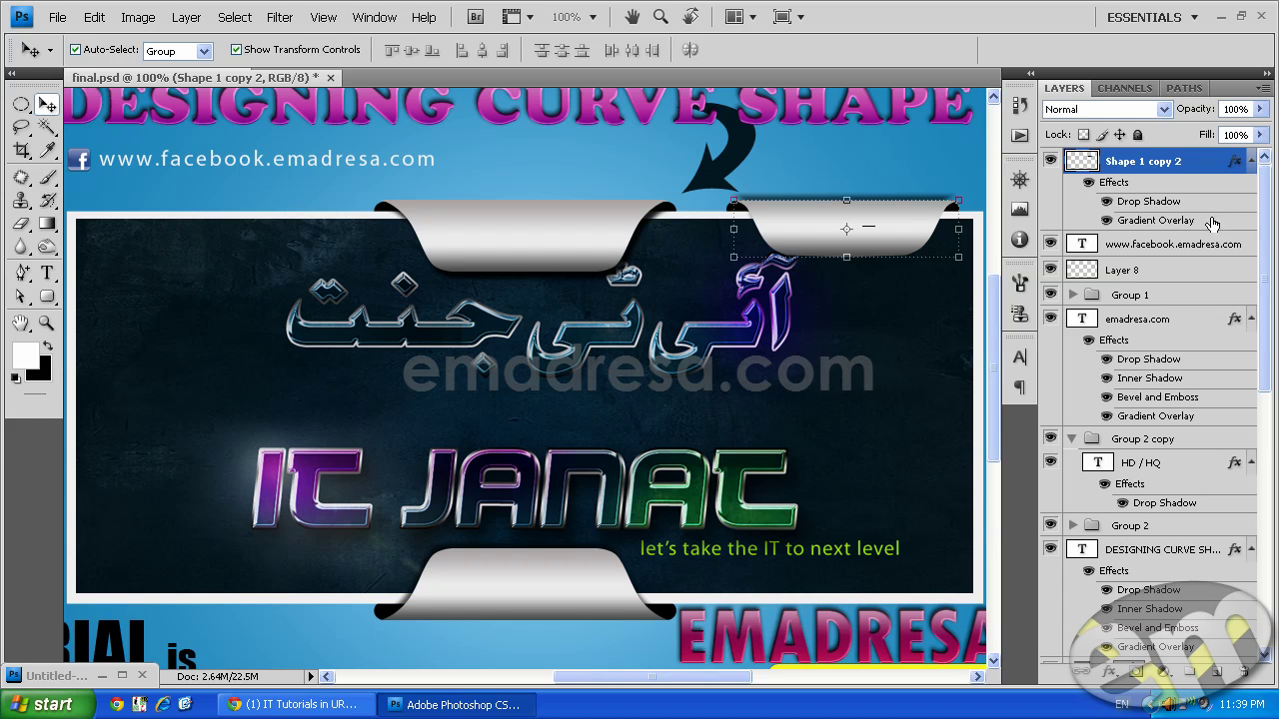
{"action": "double_click", "coordinate": [1184, 232]}
{"action": "left_click_drag", "start_coordinate": [789, 97], "coordinate": [979, 197]}
{"action": "left_click", "coordinate": [939, 282]}
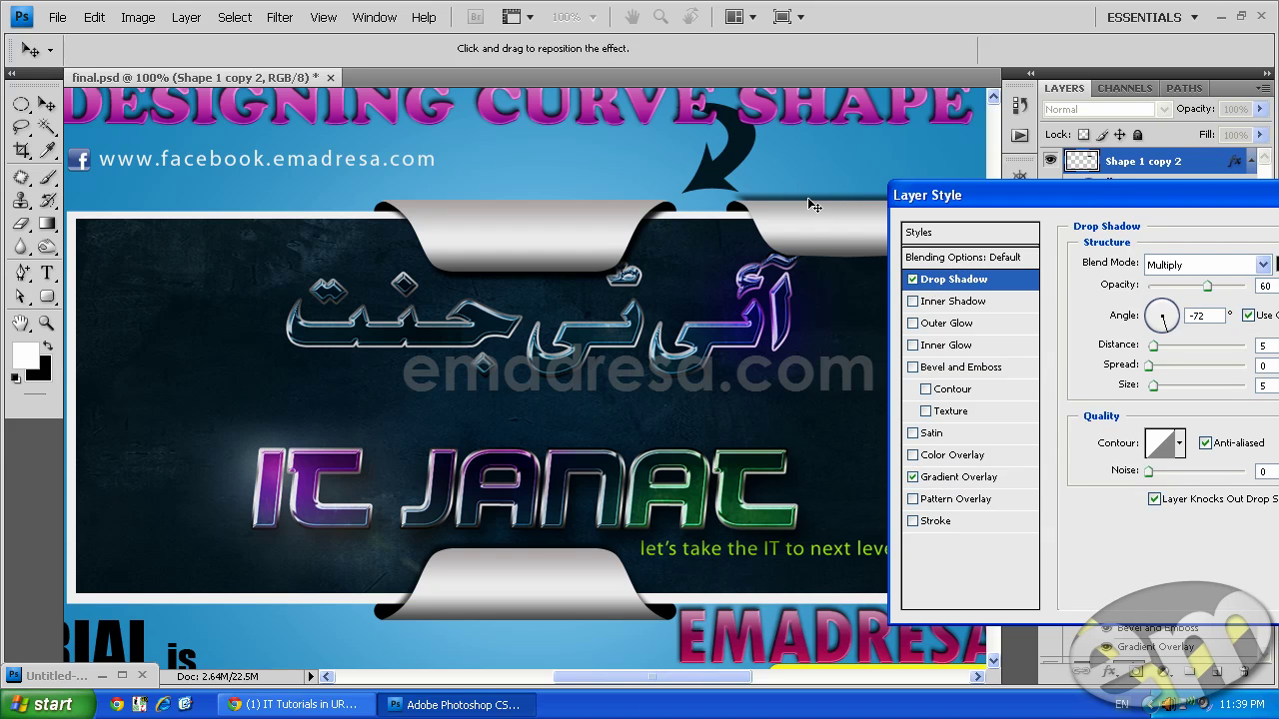
{"action": "left_click_drag", "start_coordinate": [1171, 200], "coordinate": [1124, 204]}
{"action": "left_click_drag", "start_coordinate": [1141, 221], "coordinate": [1152, 223]}
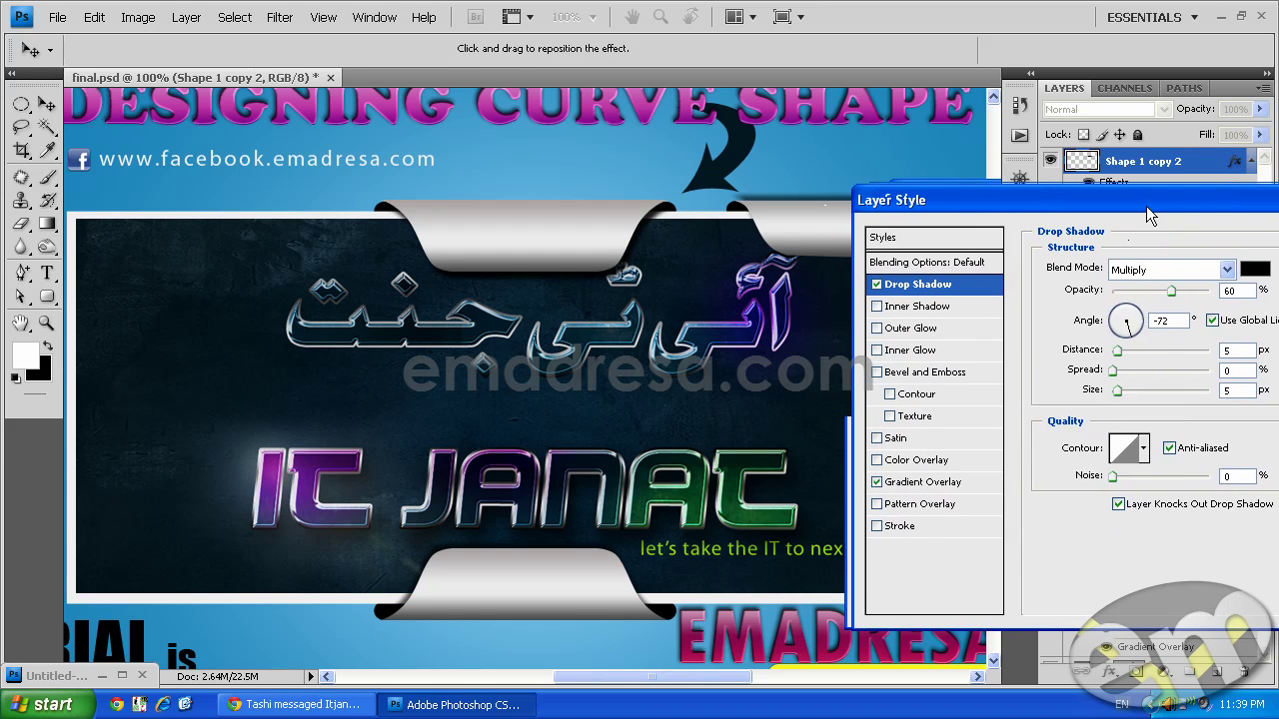
{"action": "left_click_drag", "start_coordinate": [1116, 349], "coordinate": [1115, 360]}
{"action": "left_click_drag", "start_coordinate": [1178, 203], "coordinate": [937, 214]}
{"action": "left_click", "coordinate": [1152, 247]}
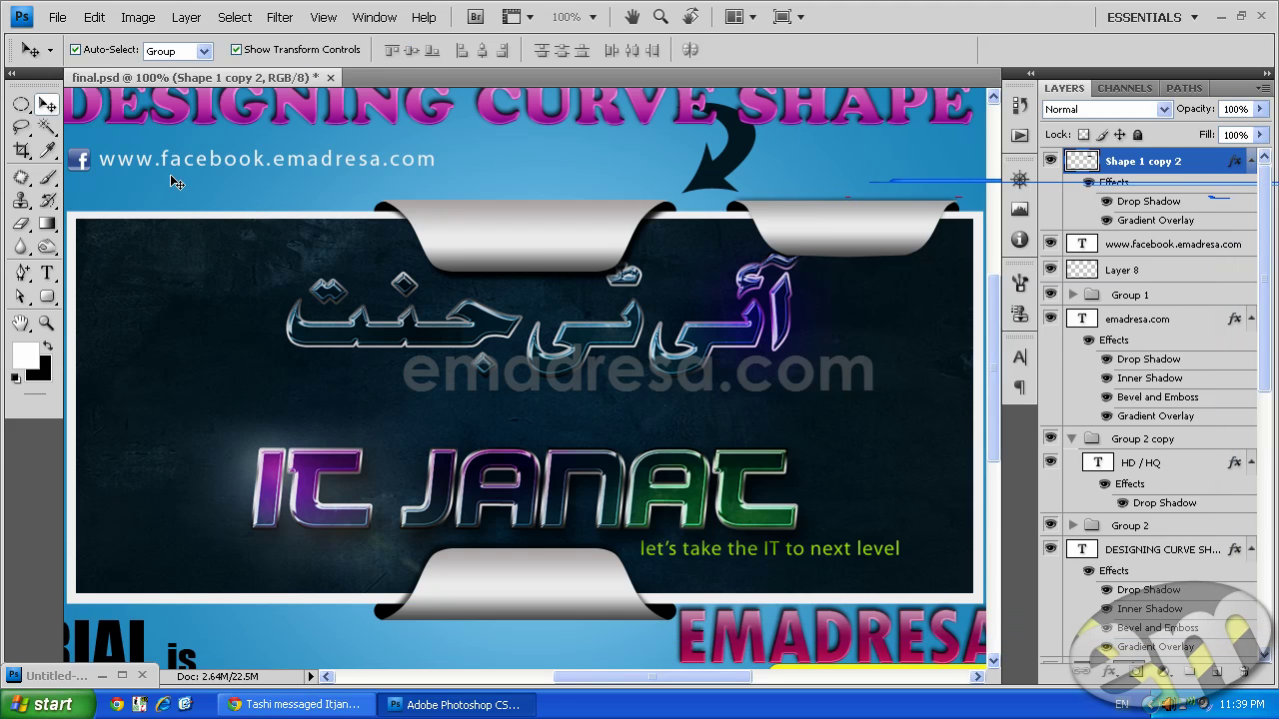
{"action": "left_click", "coordinate": [172, 185]}
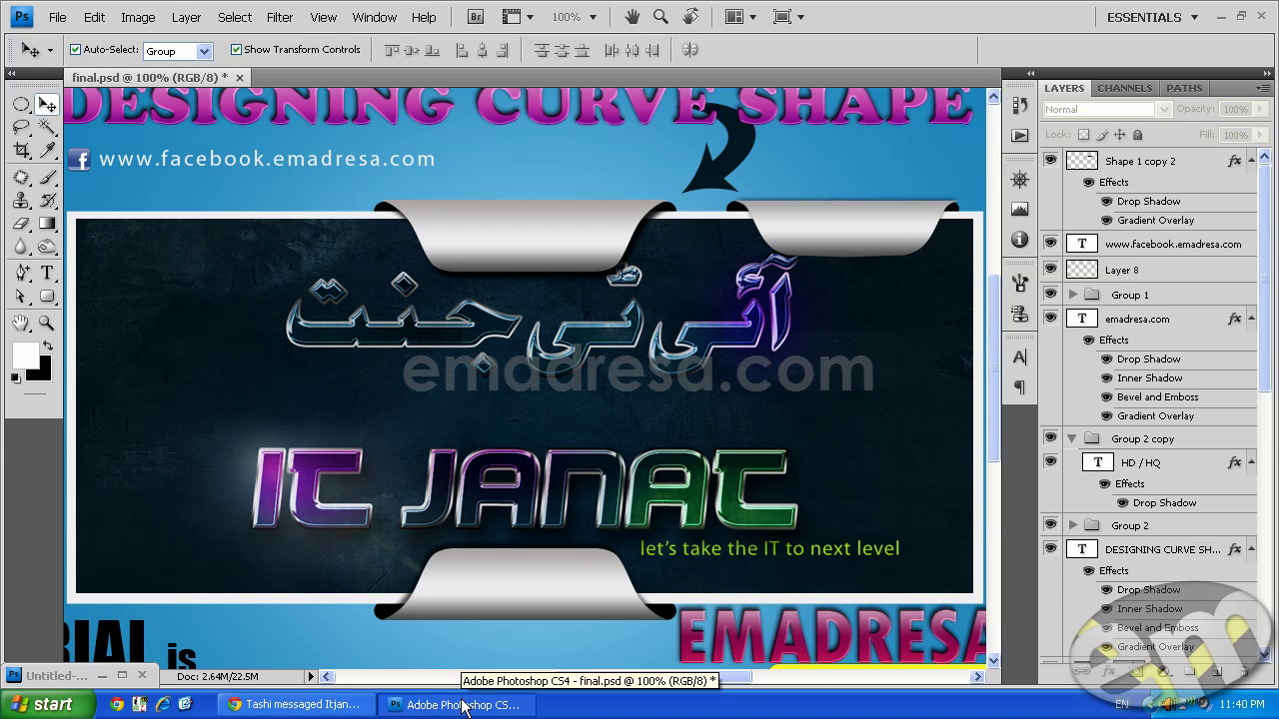
Switch to Chrome, view the emadresa photo and the IT Janat forum, and reload the Photoshopinurdu YouTube channel page.
{"action": "left_click", "coordinate": [300, 704]}
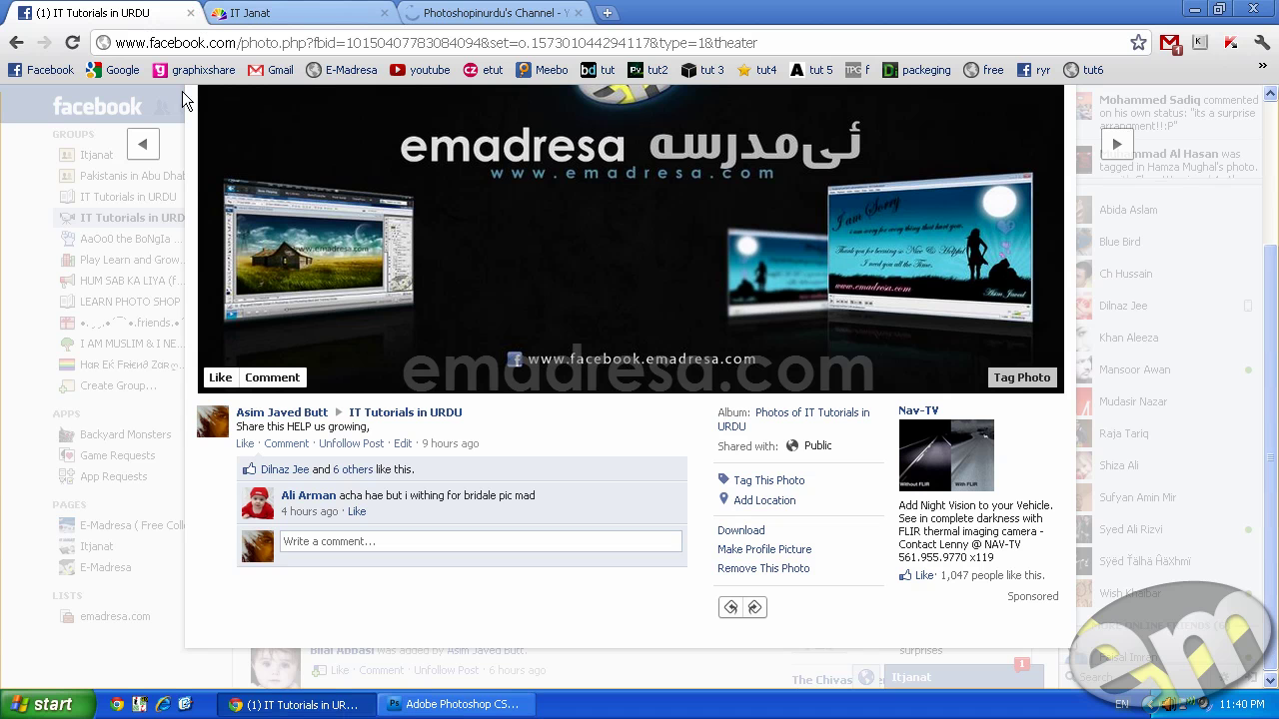
{"action": "scroll", "coordinate": [659, 399], "scroll_direction": "up", "scroll_amount": 2}
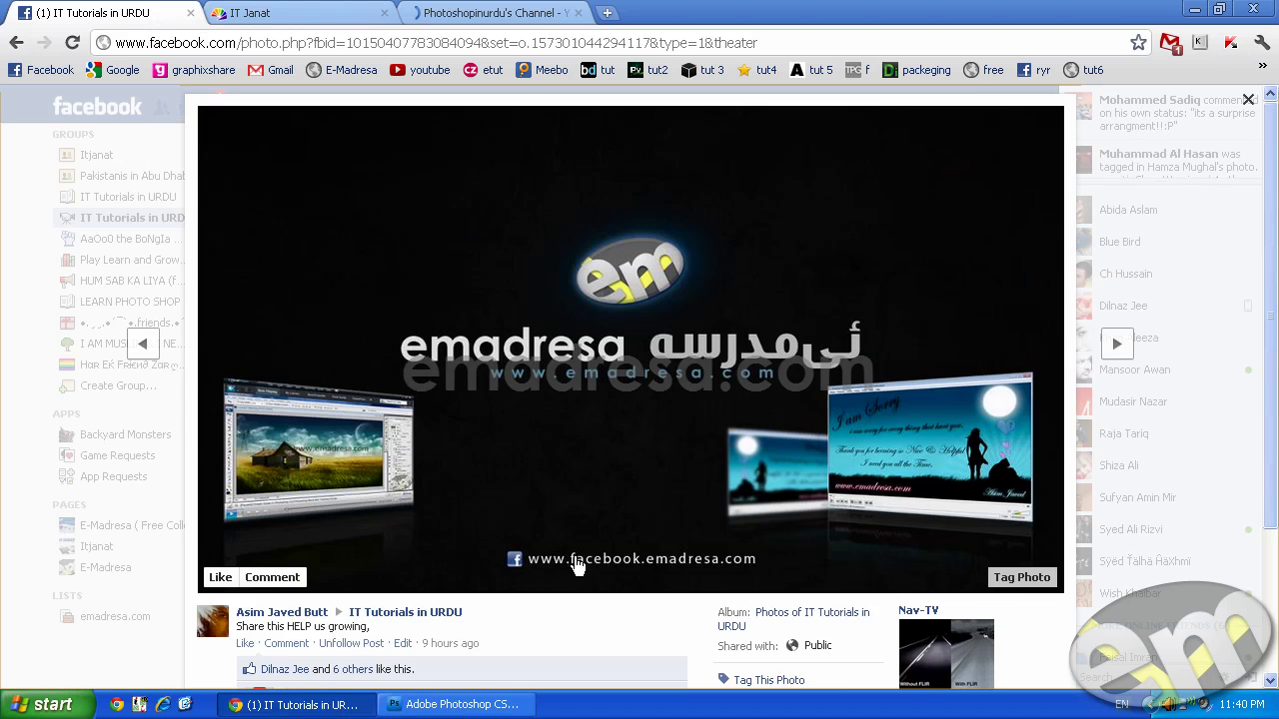
{"action": "left_click", "coordinate": [306, 15]}
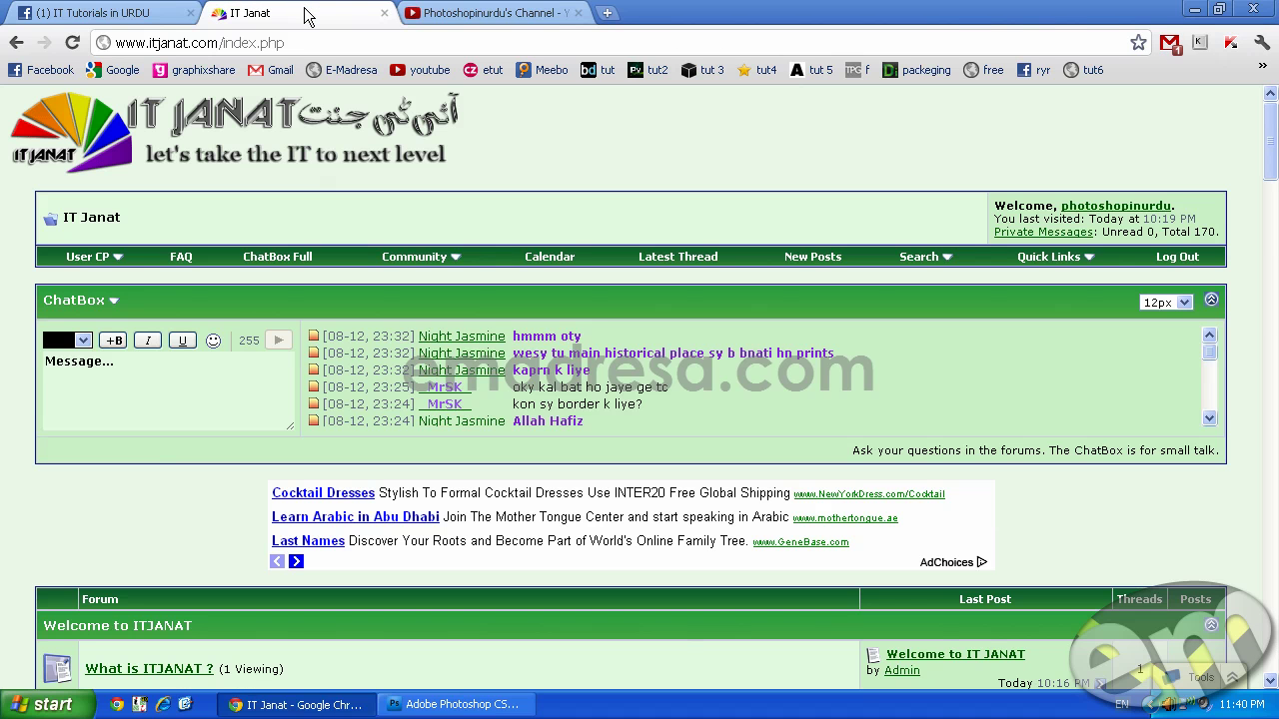
{"action": "left_click", "coordinate": [460, 16]}
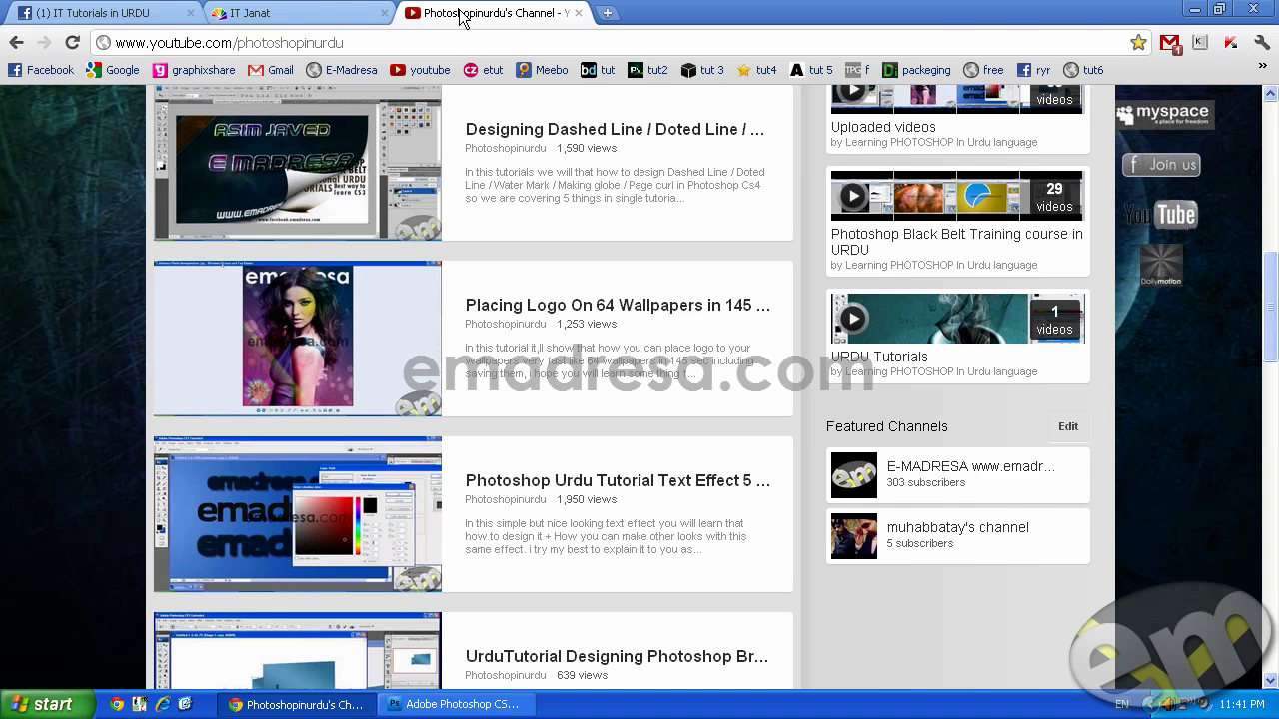
{"action": "key", "text": "F5"}
Return to Facebook, close the enlarged photo and look through the IT Tutorials in URDU feed for the "Tutorial is coming soon..." banner post.
{"action": "left_click", "coordinate": [32, 12]}
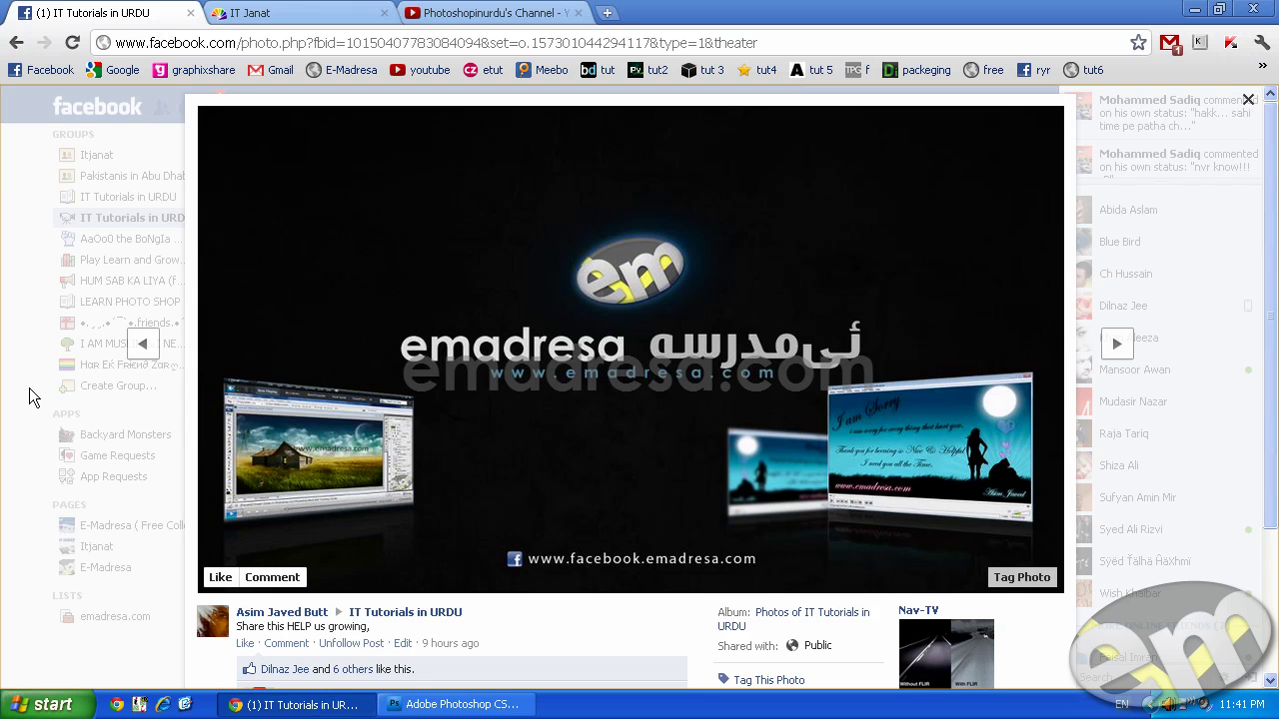
{"action": "left_click", "coordinate": [30, 395]}
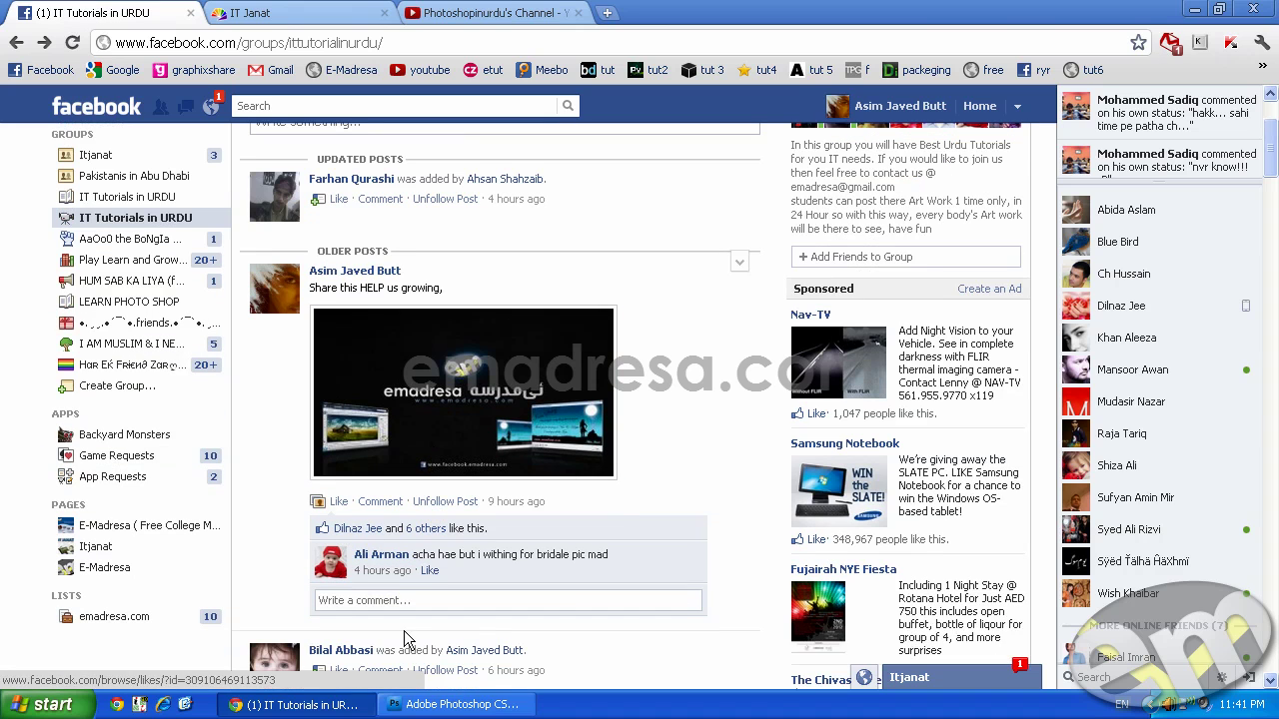
{"action": "left_click", "coordinate": [401, 599]}
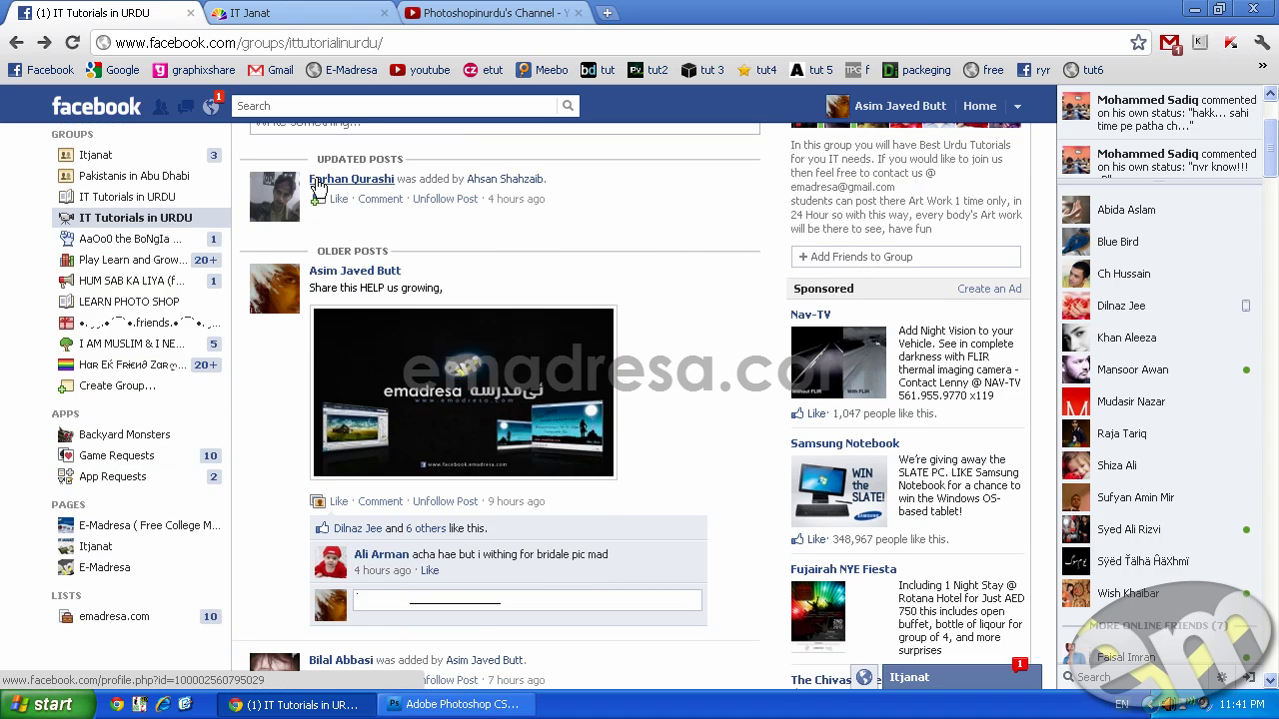
{"action": "mouse_move", "coordinate": [318, 186]}
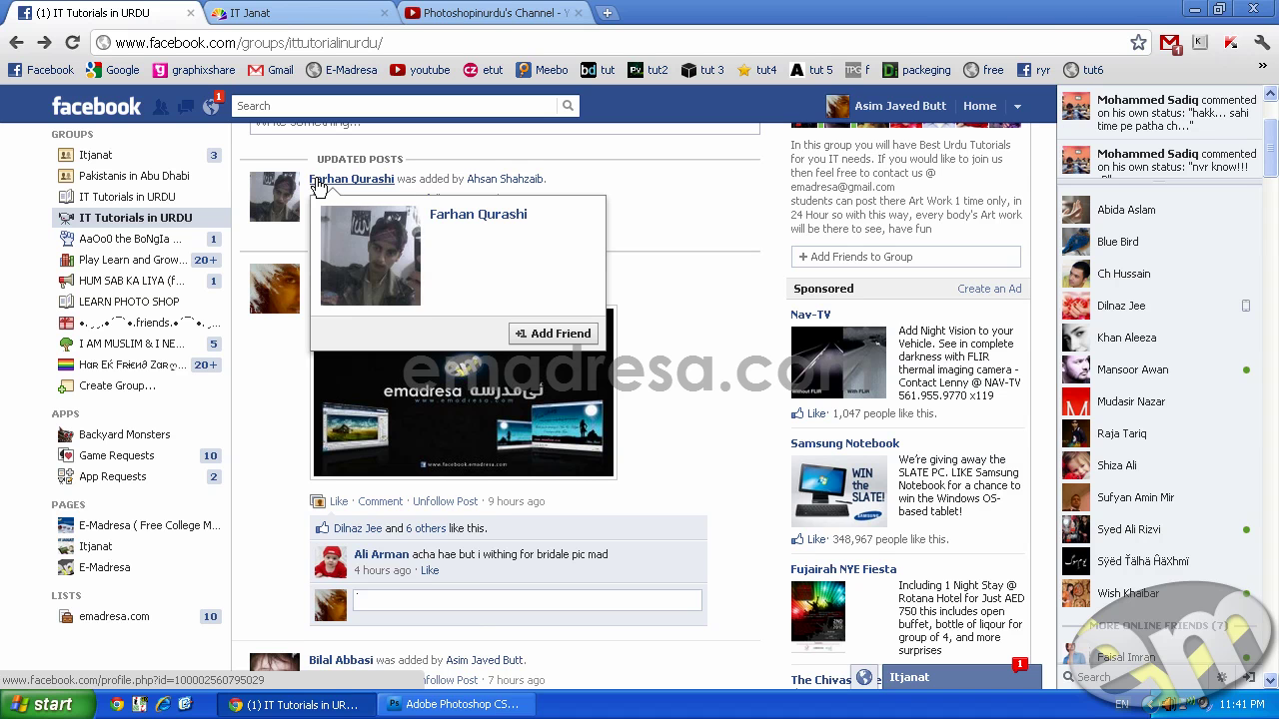
{"action": "scroll", "coordinate": [699, 342], "scroll_direction": "down", "scroll_amount": 4}
{"action": "scroll", "coordinate": [699, 341], "scroll_direction": "up", "scroll_amount": 1}
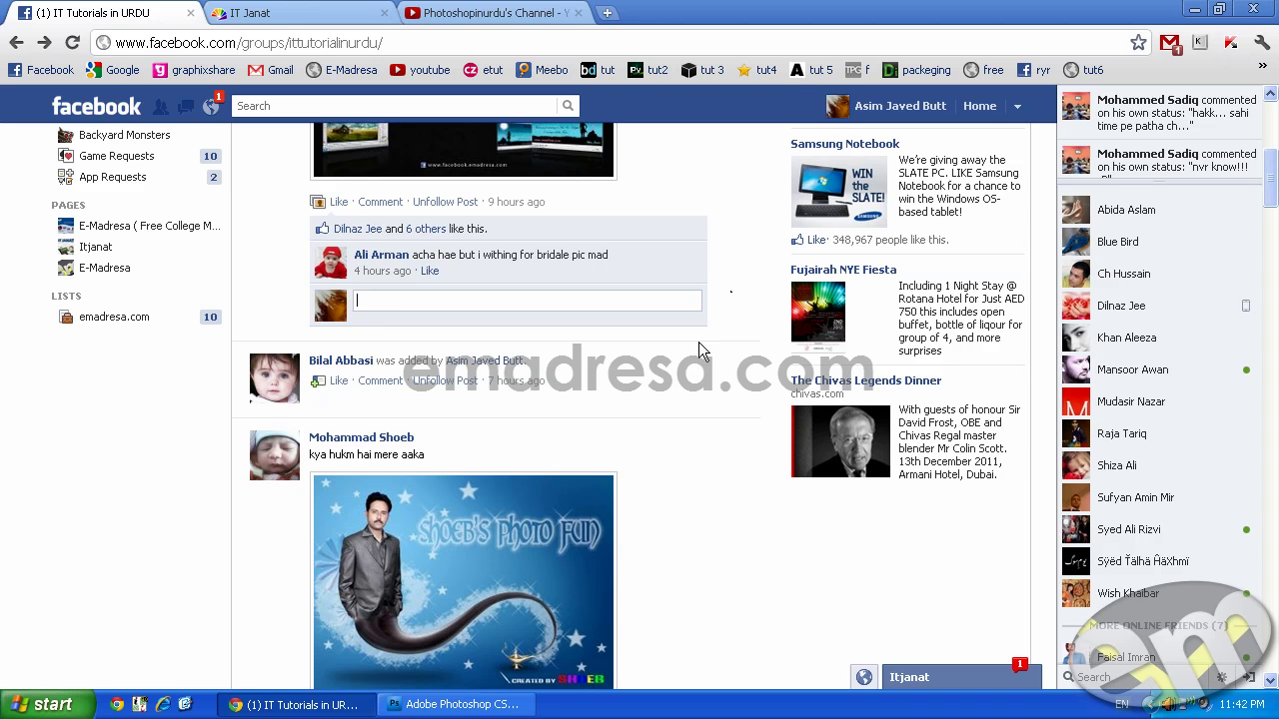
{"action": "scroll", "coordinate": [698, 341], "scroll_direction": "up", "scroll_amount": 3}
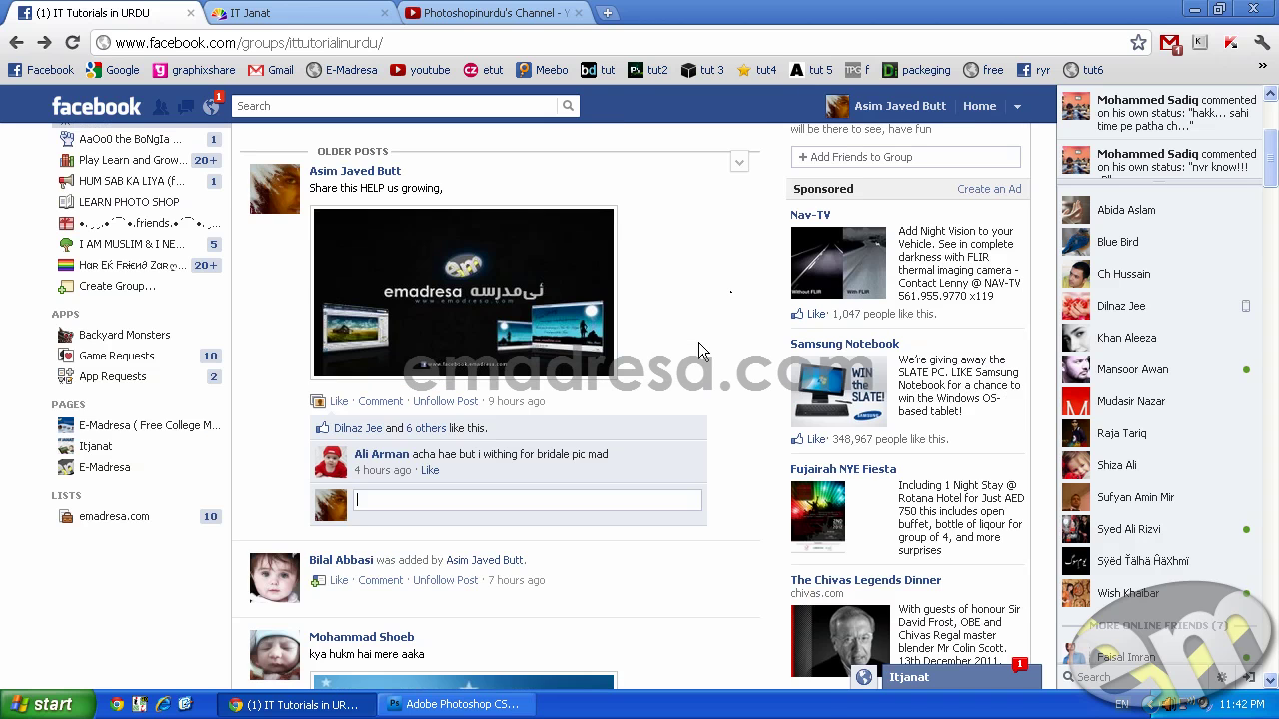
{"action": "scroll", "coordinate": [660, 371], "scroll_direction": "down", "scroll_amount": 3}
{"action": "scroll", "coordinate": [660, 370], "scroll_direction": "down", "scroll_amount": 4}
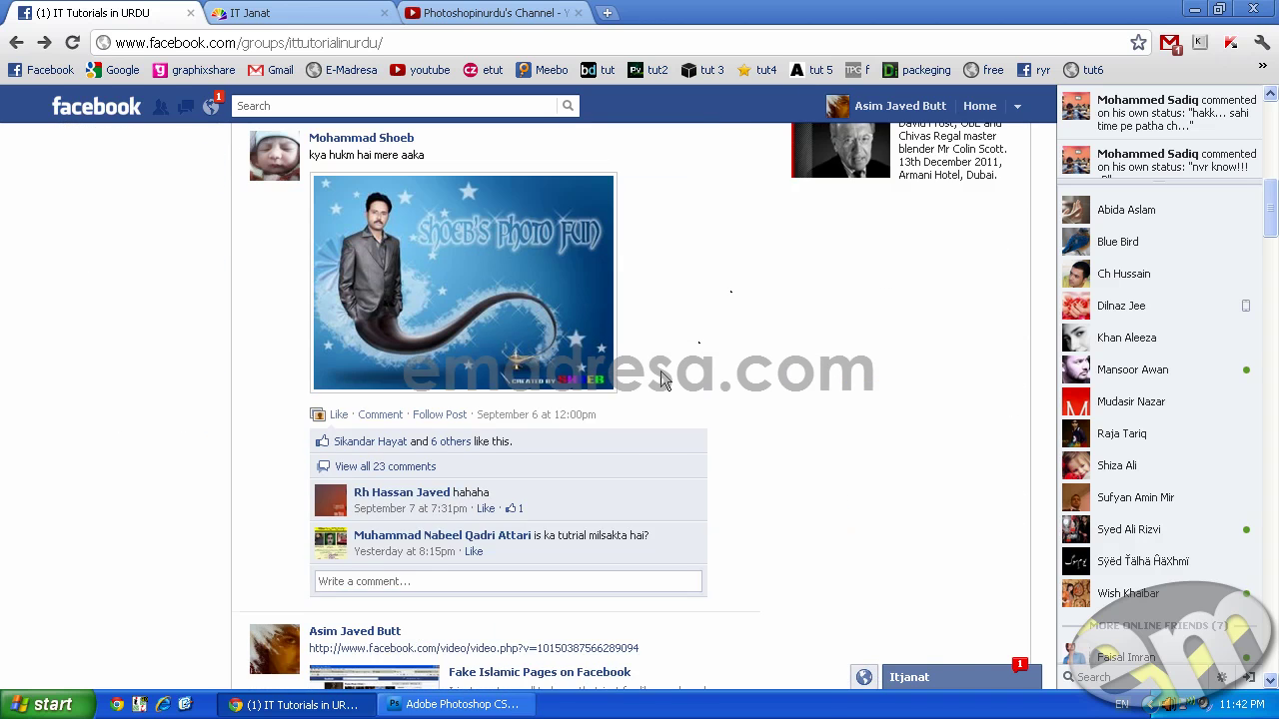
{"action": "scroll", "coordinate": [660, 372], "scroll_direction": "down", "scroll_amount": 12}
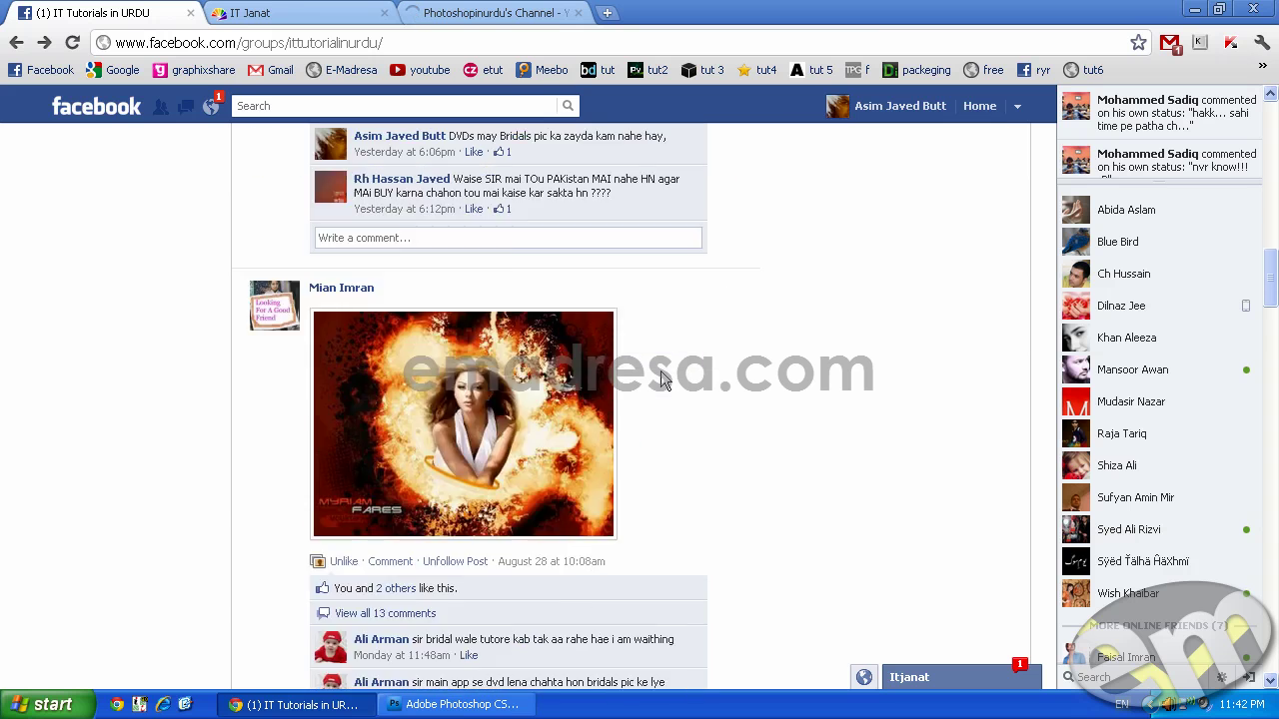
{"action": "scroll", "coordinate": [660, 373], "scroll_direction": "down", "scroll_amount": 14}
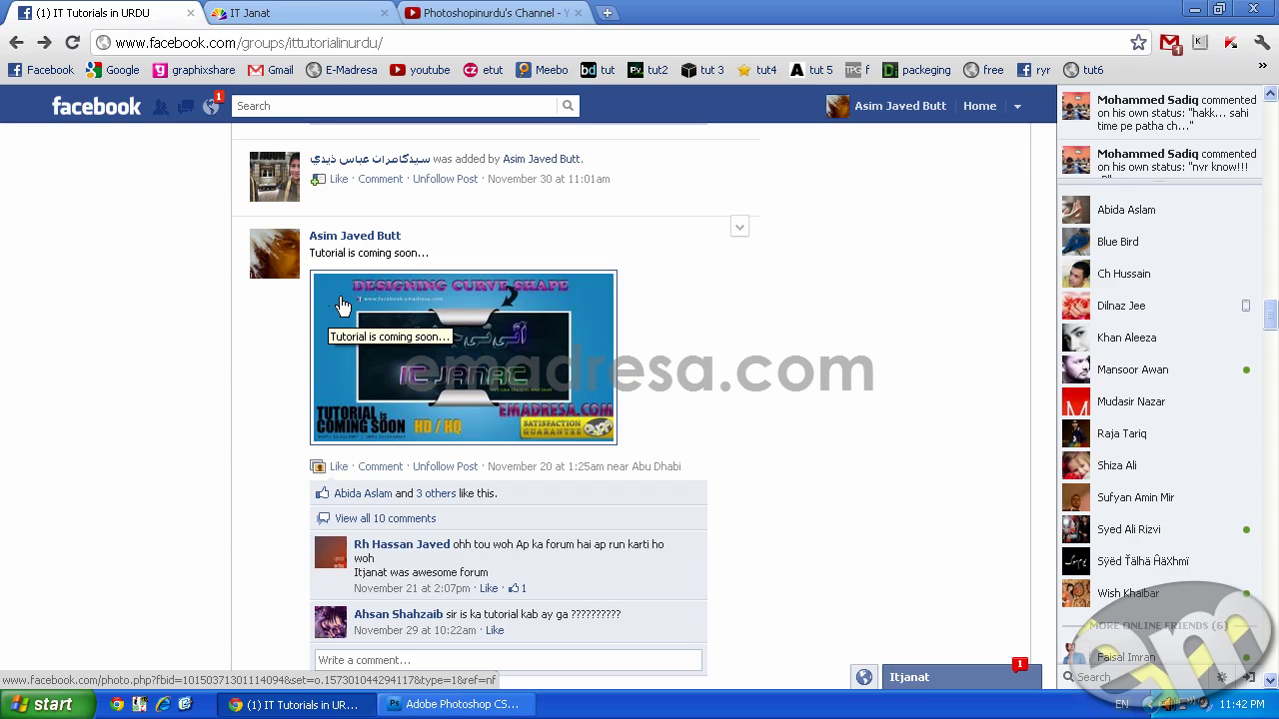
Post the comment "up" on the "Tutorial is coming soon..." banner post and reload the group page.
{"action": "scroll", "coordinate": [342, 305], "scroll_direction": "down", "scroll_amount": 1}
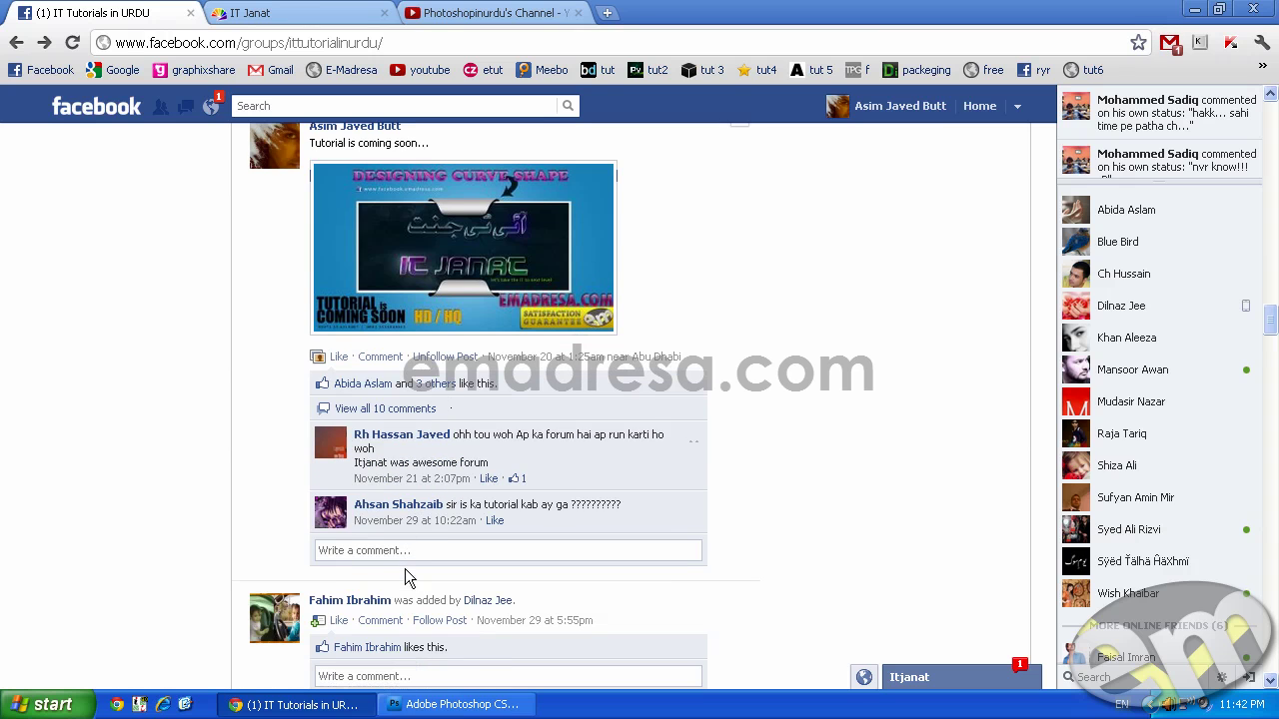
{"action": "left_click", "coordinate": [405, 551]}
{"action": "type", "text": "up"}
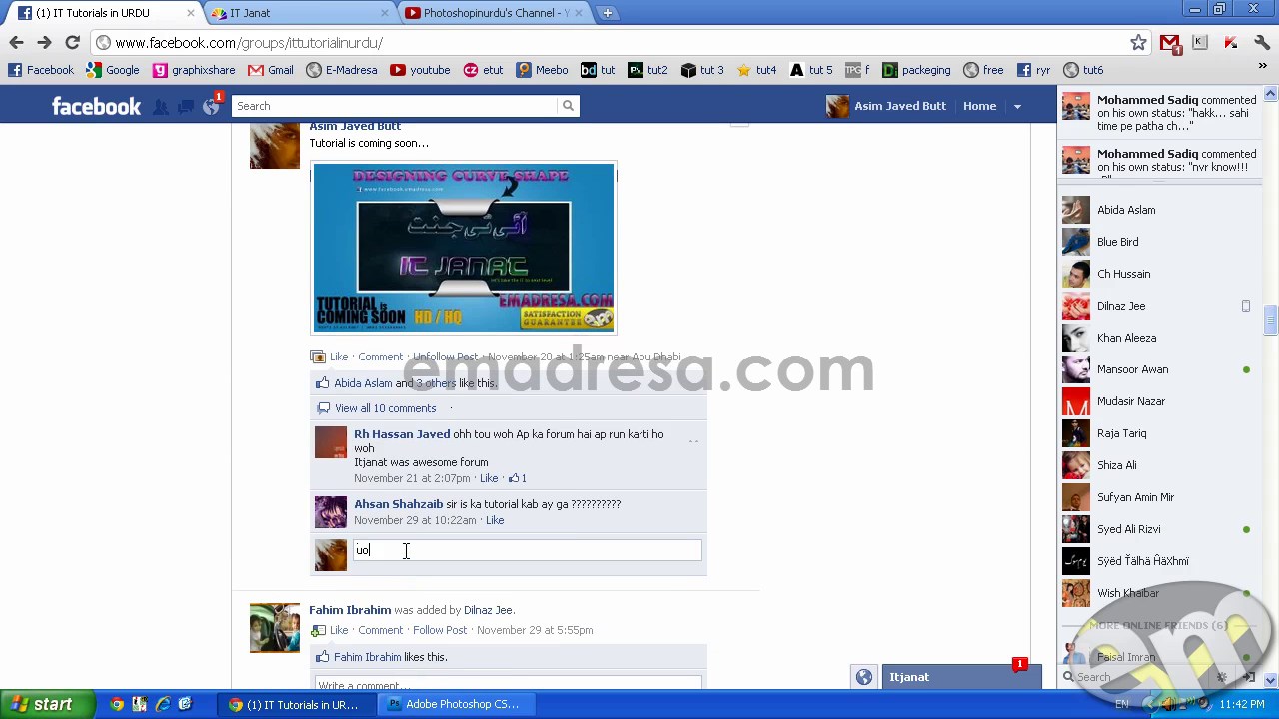
{"action": "key", "text": "BackSpace"}
{"action": "type", "text": "p"}
{"action": "key", "text": "Return"}
{"action": "left_click", "coordinate": [72, 42]}
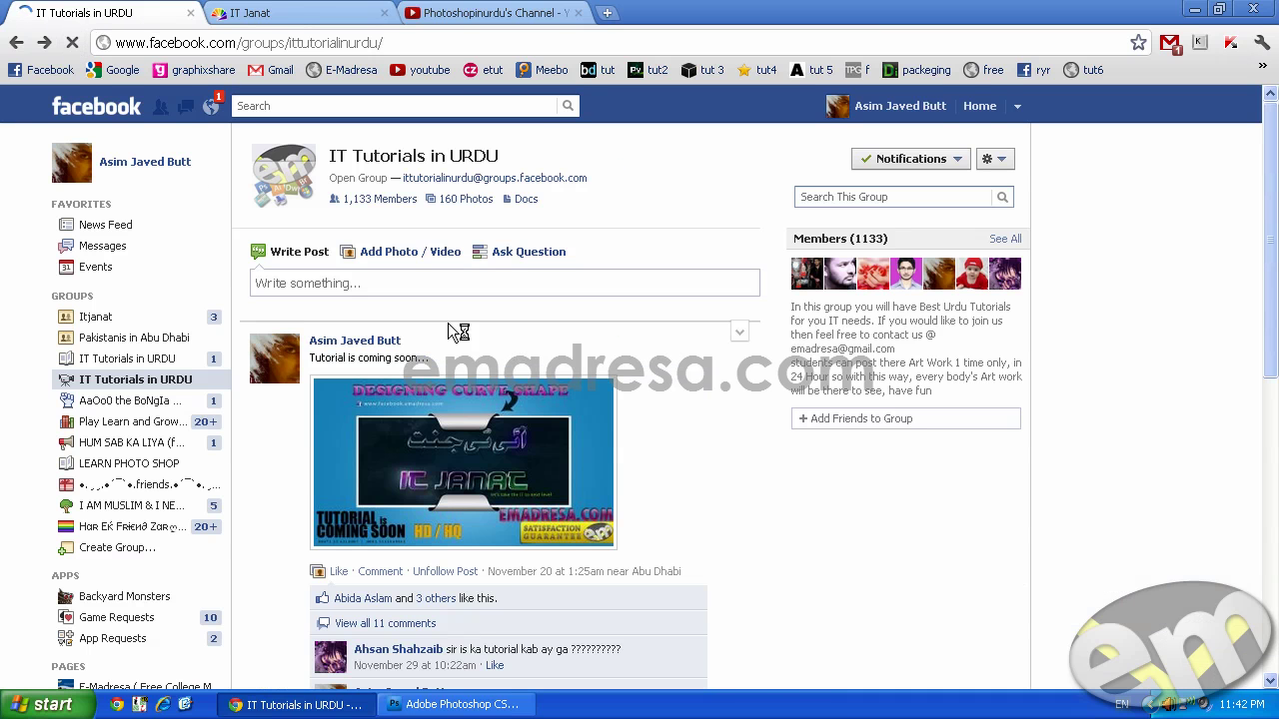
Look through the members' artwork posts and their comments in the group feed, returning to the group header.
{"action": "scroll", "coordinate": [455, 317], "scroll_direction": "down", "scroll_amount": 1}
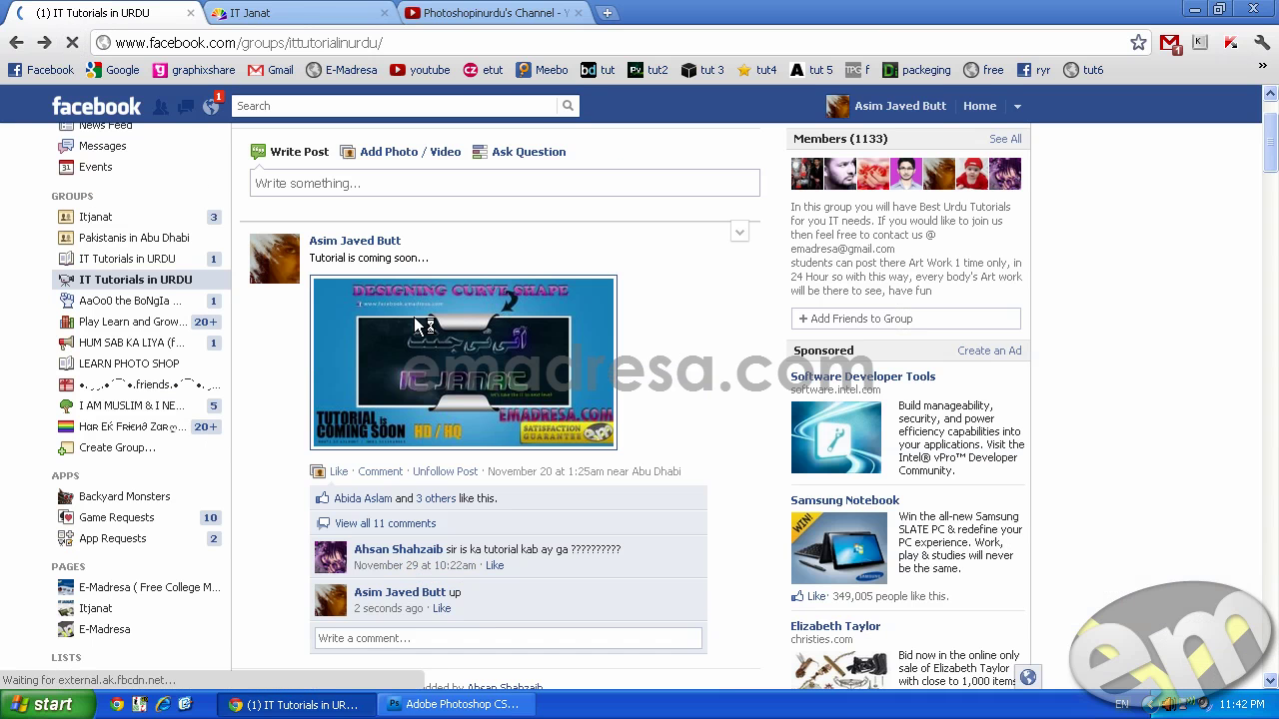
{"action": "scroll", "coordinate": [425, 320], "scroll_direction": "down", "scroll_amount": 9}
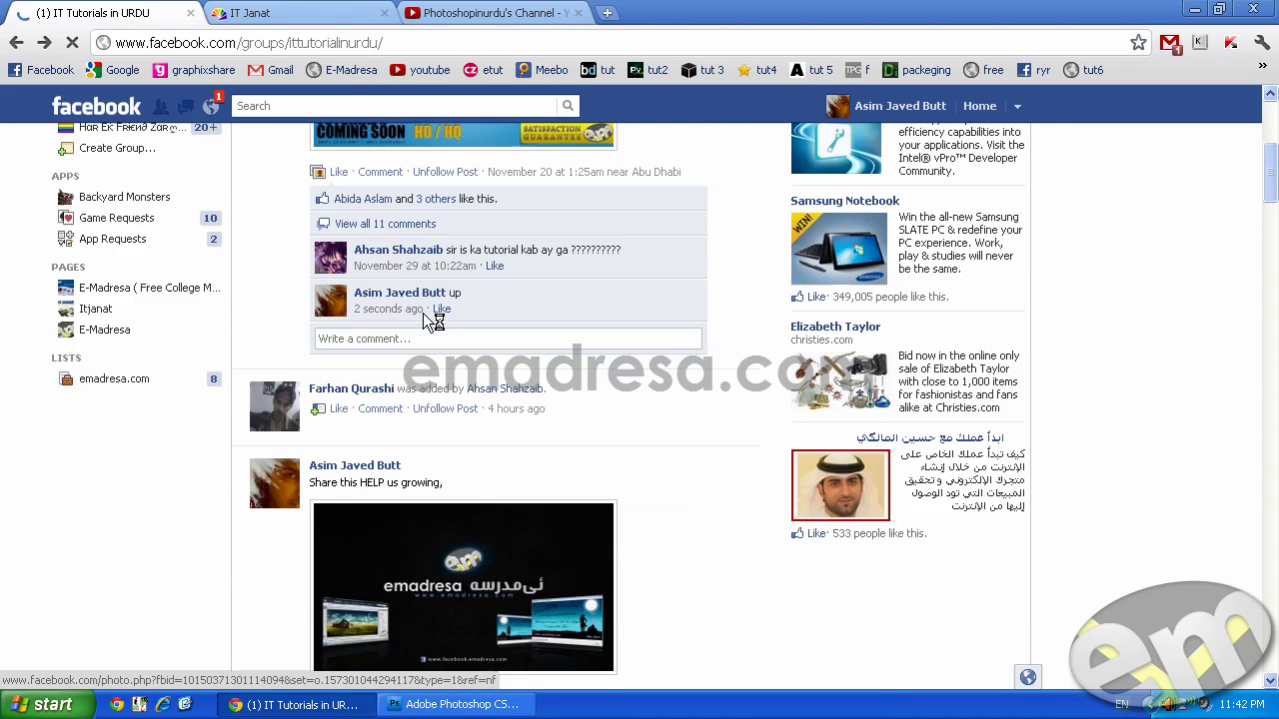
{"action": "scroll", "coordinate": [425, 317], "scroll_direction": "down", "scroll_amount": 3}
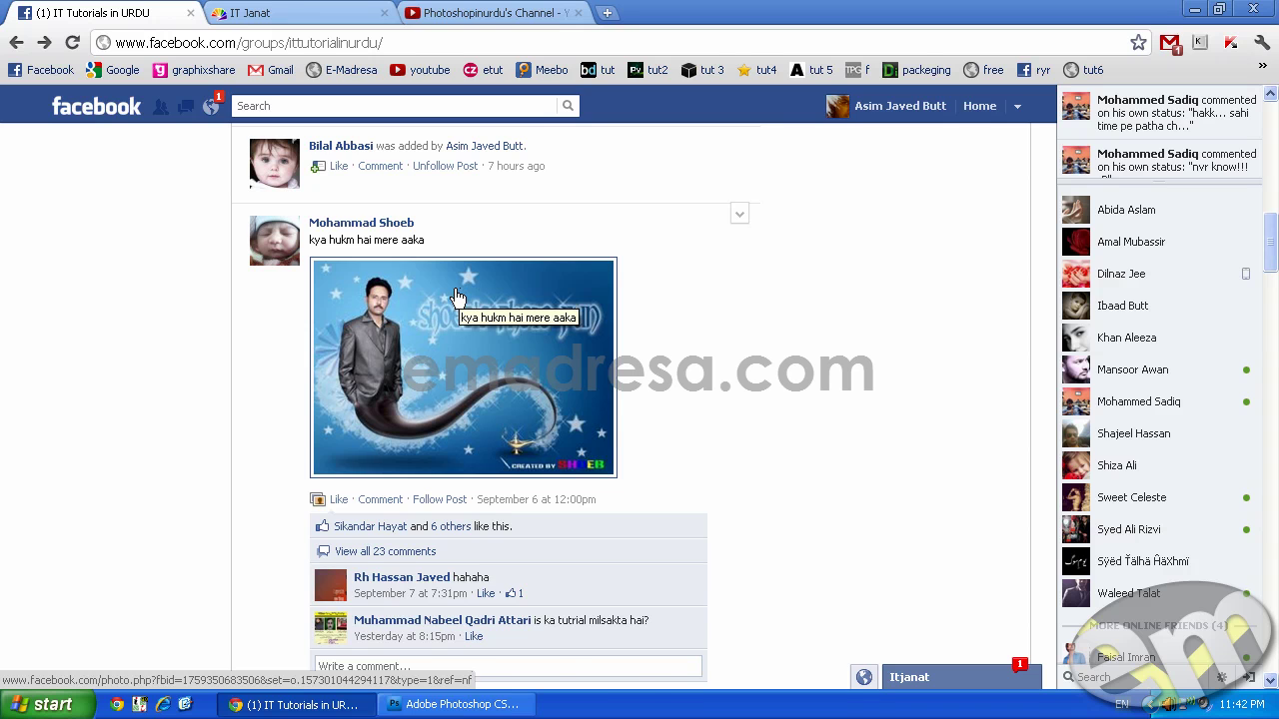
{"action": "scroll", "coordinate": [428, 351], "scroll_direction": "down", "scroll_amount": 1}
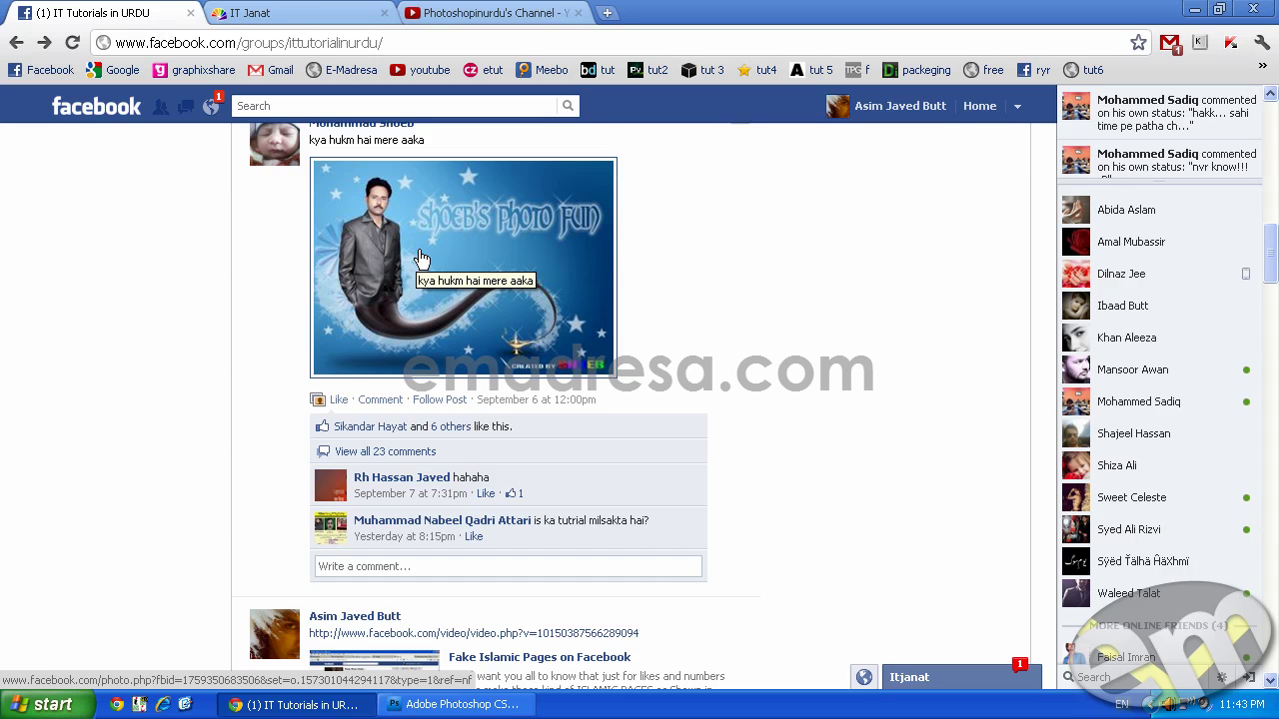
{"action": "scroll", "coordinate": [420, 257], "scroll_direction": "down", "scroll_amount": 8}
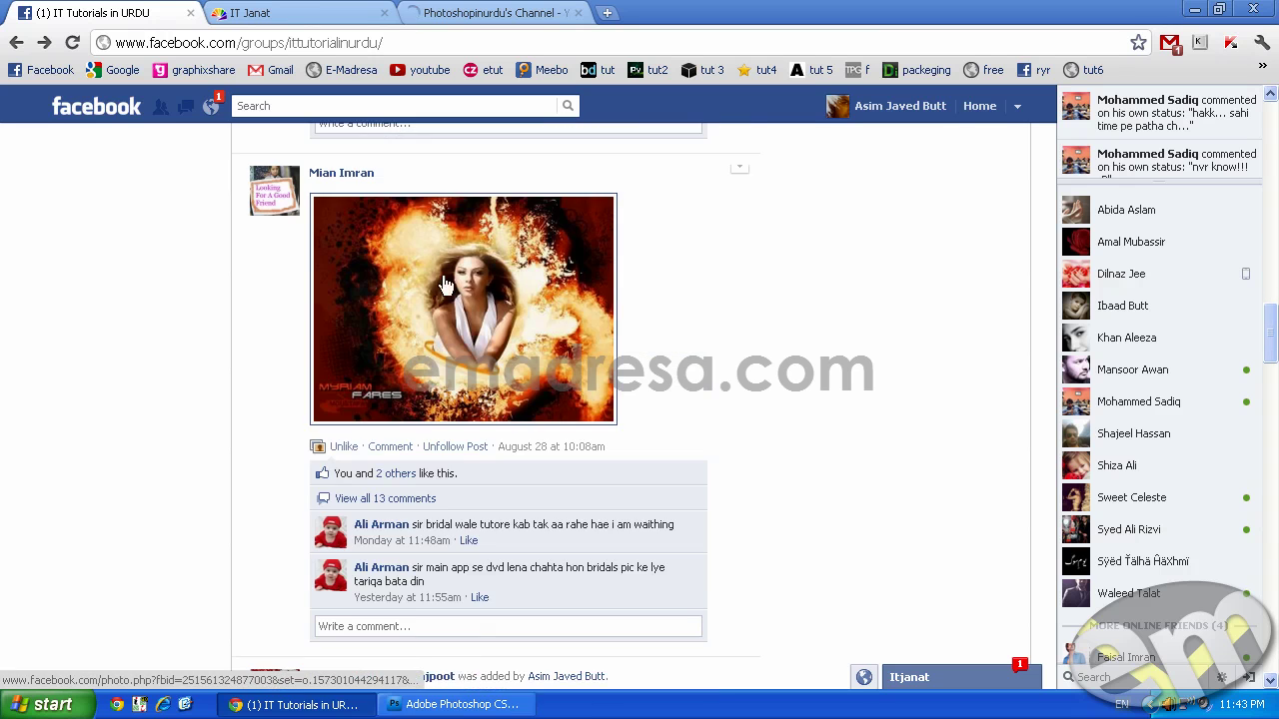
{"action": "scroll", "coordinate": [465, 268], "scroll_direction": "down", "scroll_amount": 4}
{"action": "scroll", "coordinate": [464, 275], "scroll_direction": "down", "scroll_amount": 2}
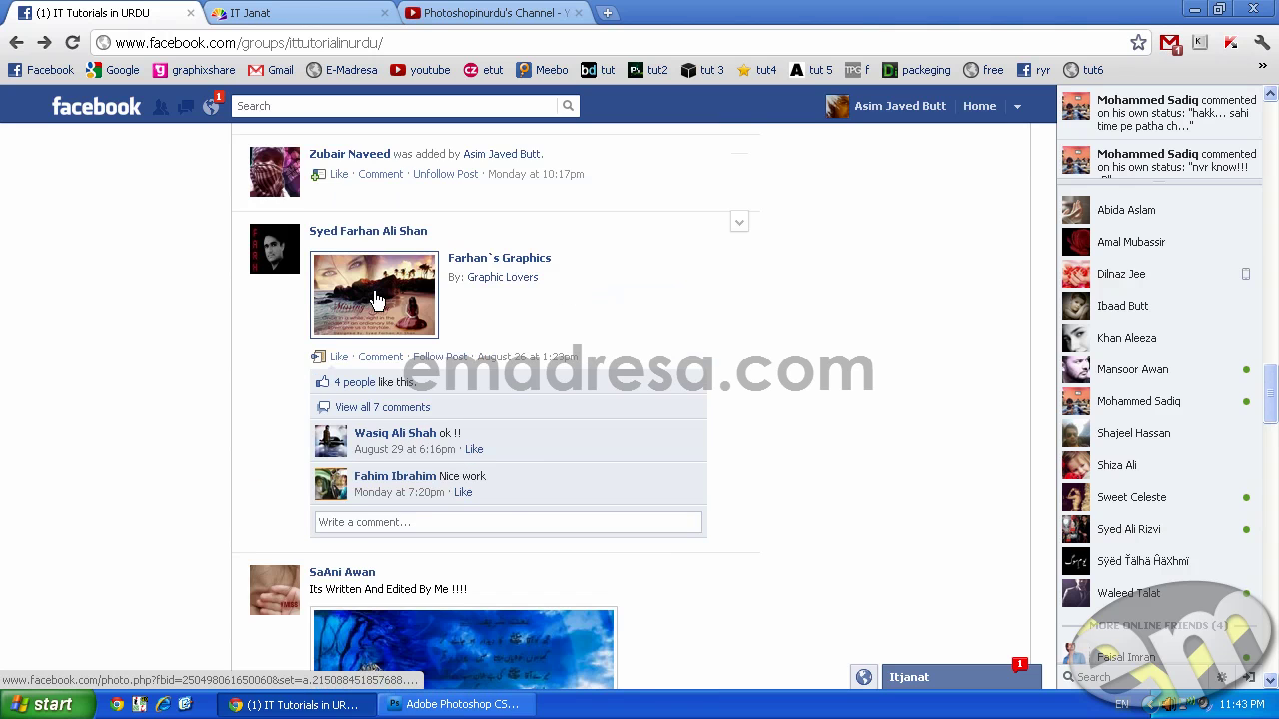
{"action": "scroll", "coordinate": [374, 300], "scroll_direction": "down", "scroll_amount": 4}
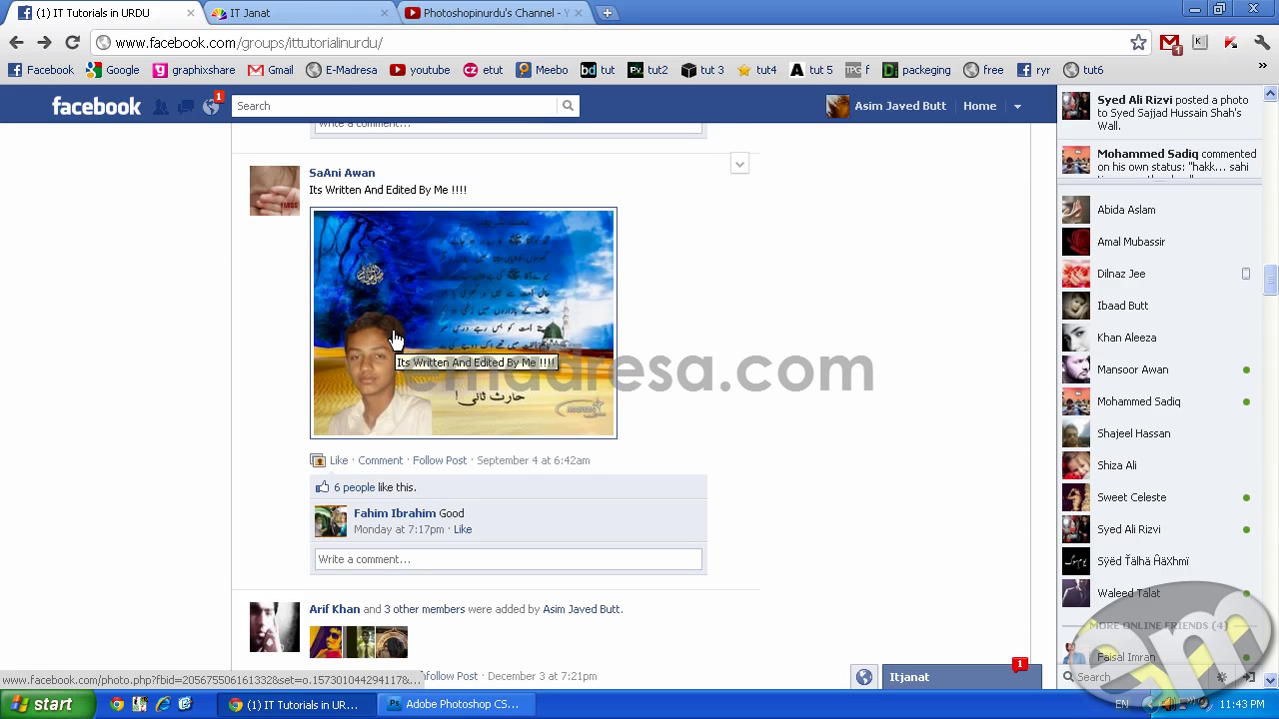
{"action": "scroll", "coordinate": [394, 338], "scroll_direction": "up", "scroll_amount": 5}
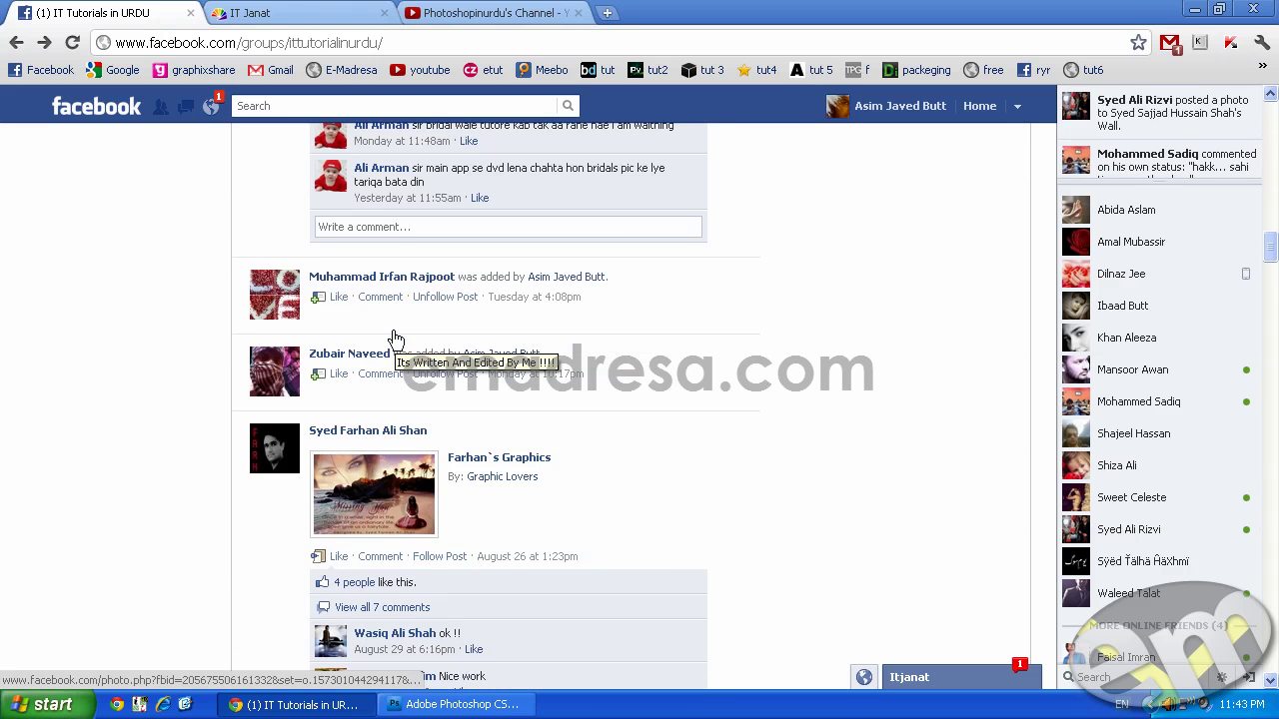
{"action": "scroll", "coordinate": [394, 338], "scroll_direction": "up", "scroll_amount": 4}
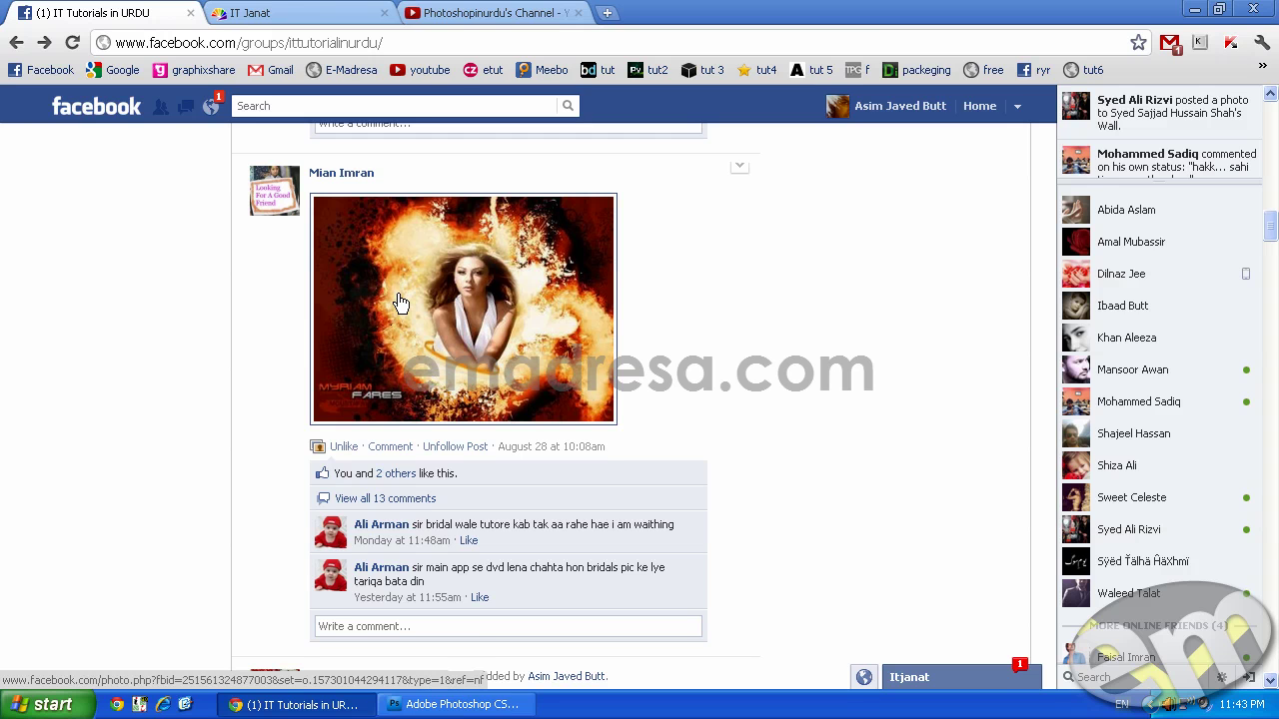
{"action": "scroll", "coordinate": [399, 302], "scroll_direction": "up", "scroll_amount": 3}
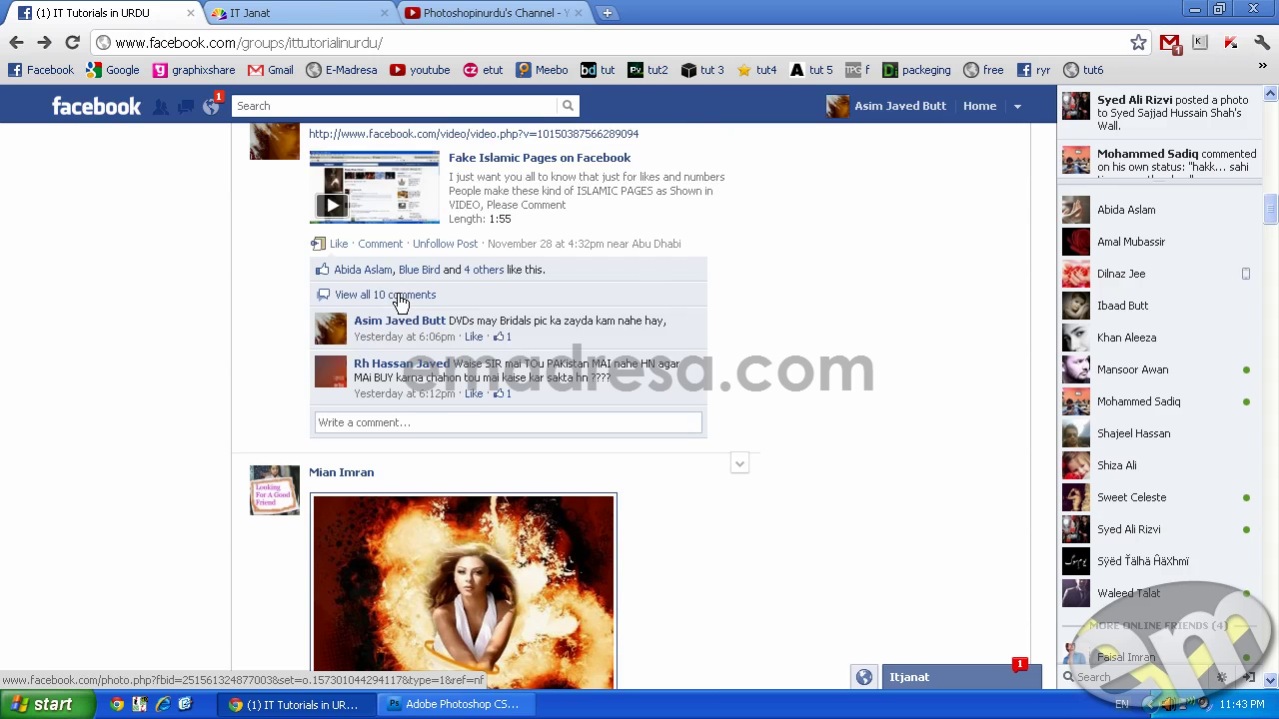
{"action": "scroll", "coordinate": [400, 303], "scroll_direction": "up", "scroll_amount": 15}
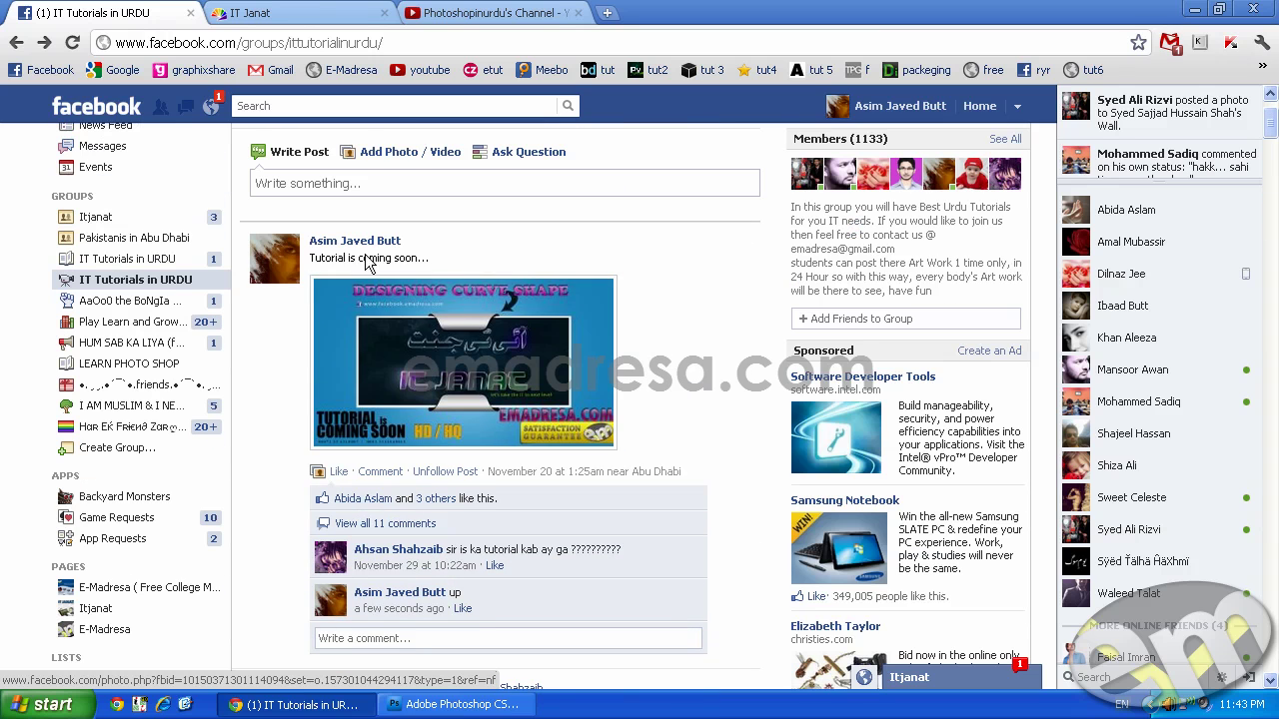
{"action": "scroll", "coordinate": [468, 193], "scroll_direction": "up", "scroll_amount": 1}
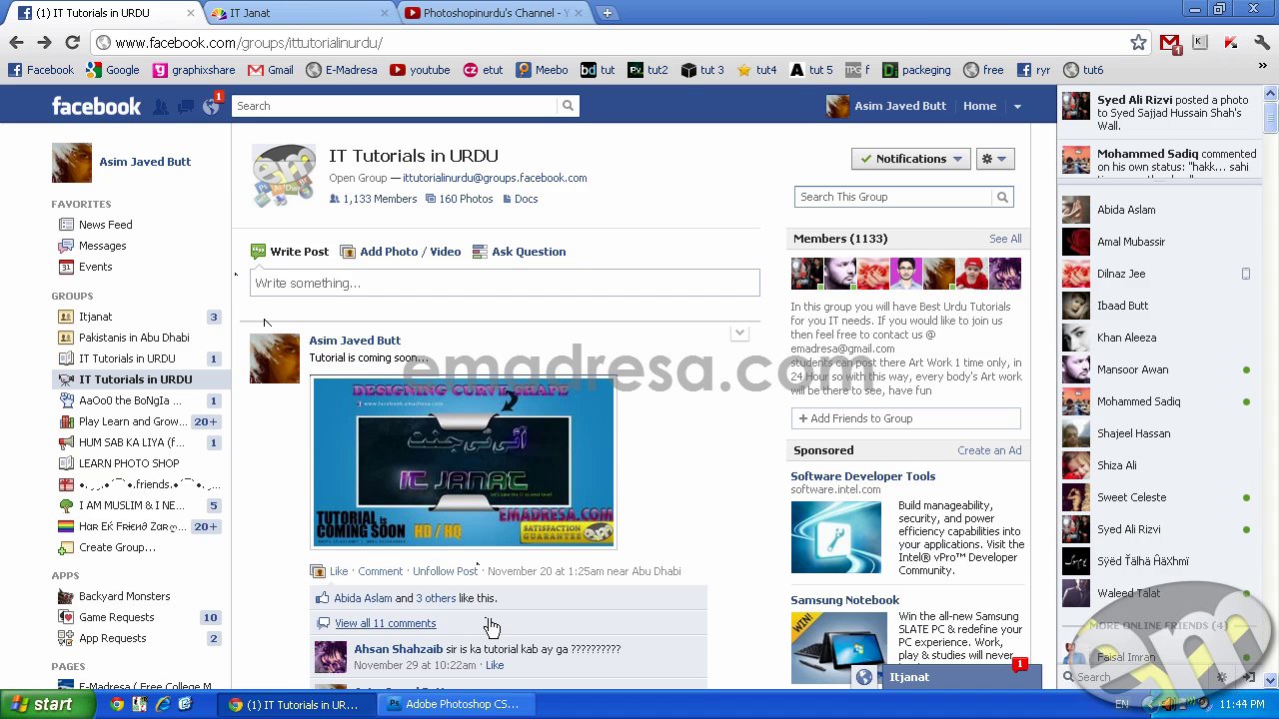
Switch back to Photoshop and view the banner's title and upper frame with both curved tabs.
{"action": "left_click", "coordinate": [448, 707]}
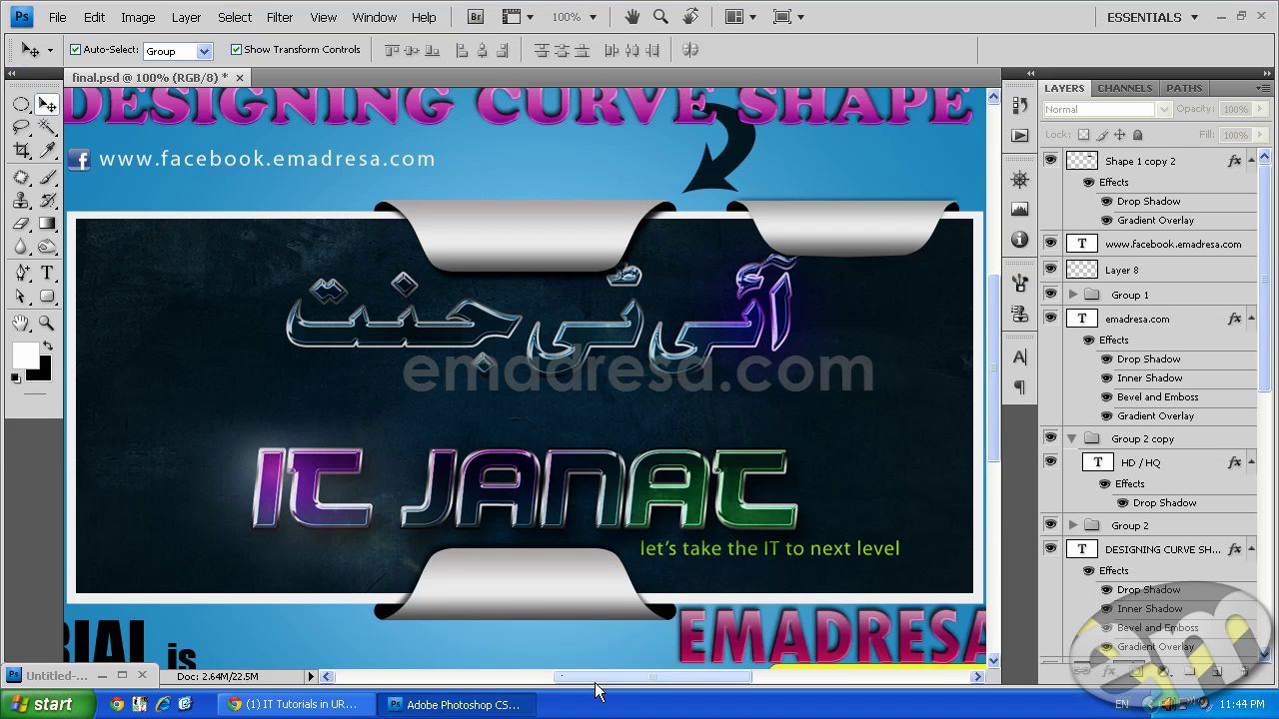
{"action": "scroll", "coordinate": [593, 680], "scroll_direction": "left", "scroll_amount": 1}
{"action": "scroll", "coordinate": [522, 622], "scroll_direction": "up", "scroll_amount": 2}
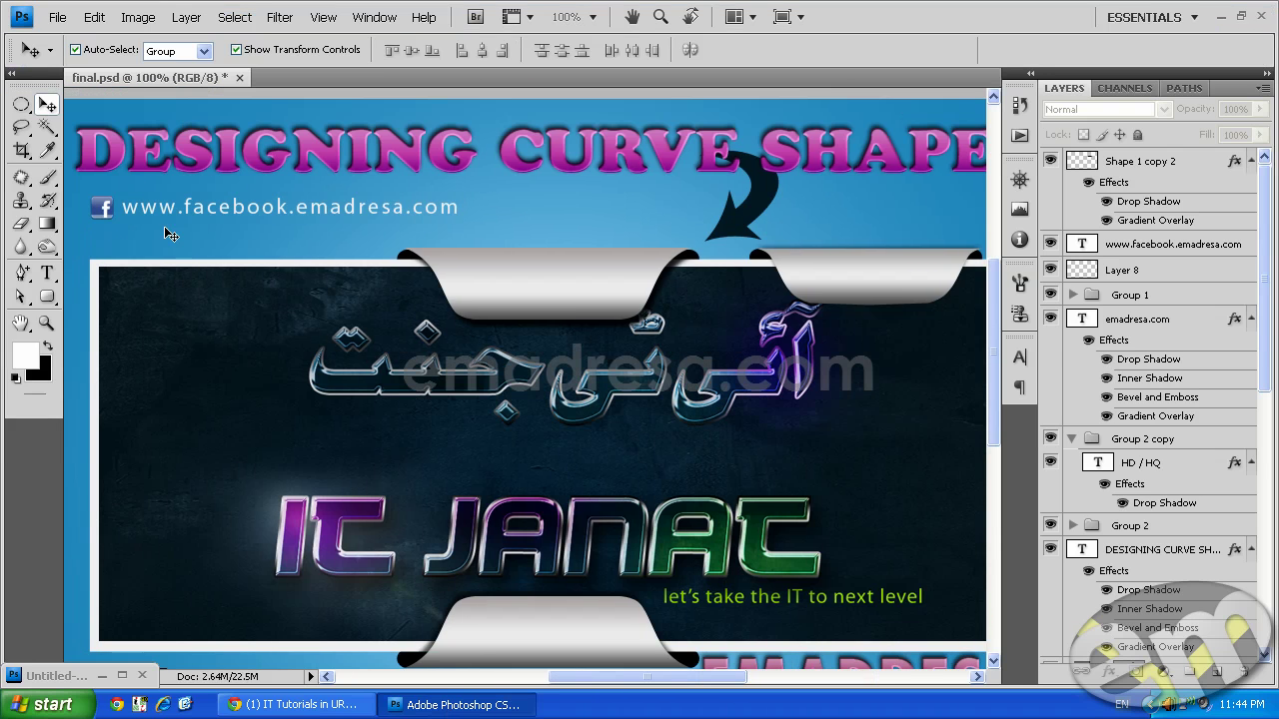